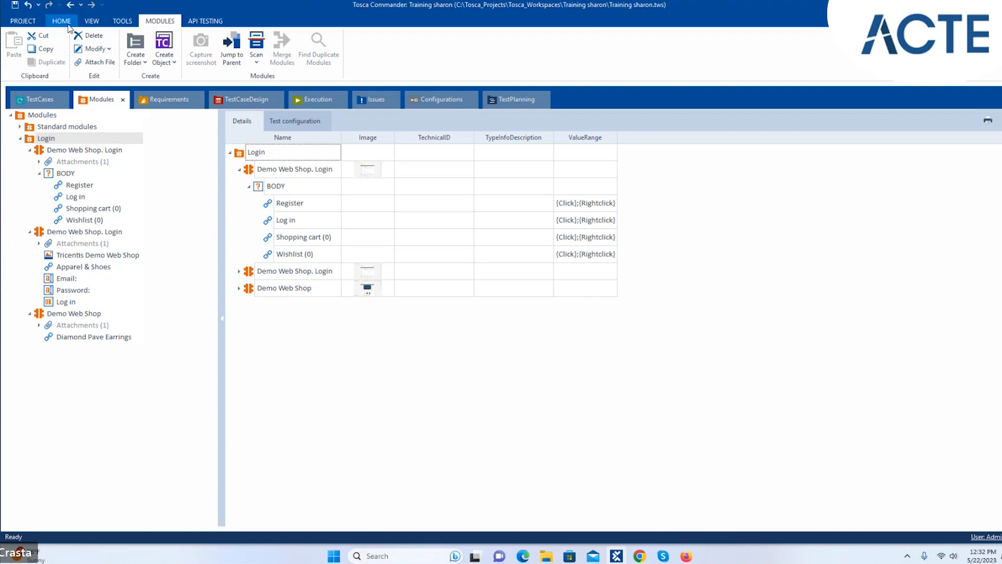
- Look through the ribbon tabs and the workspace info and backup page
left_click(62, 21)
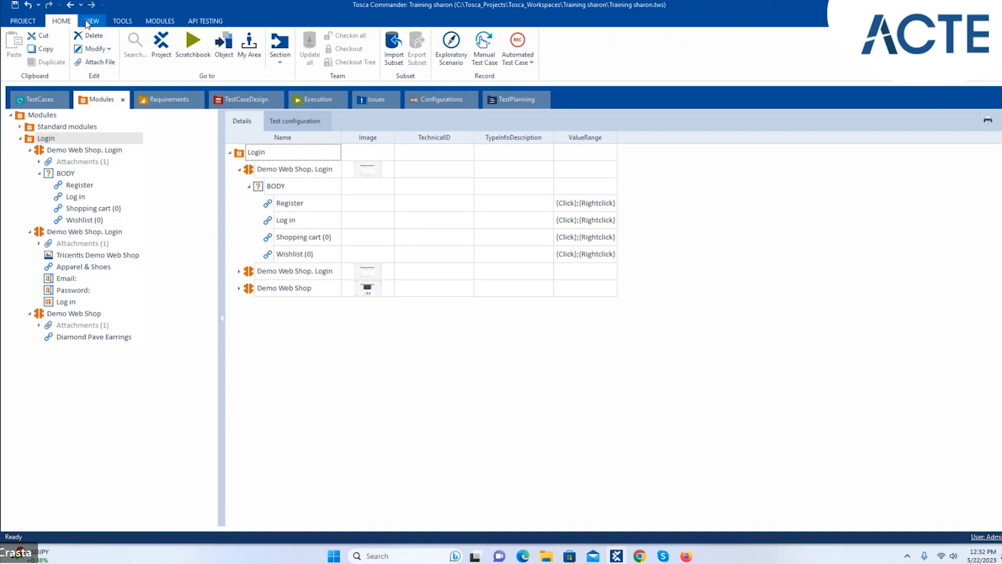
left_click(89, 23)
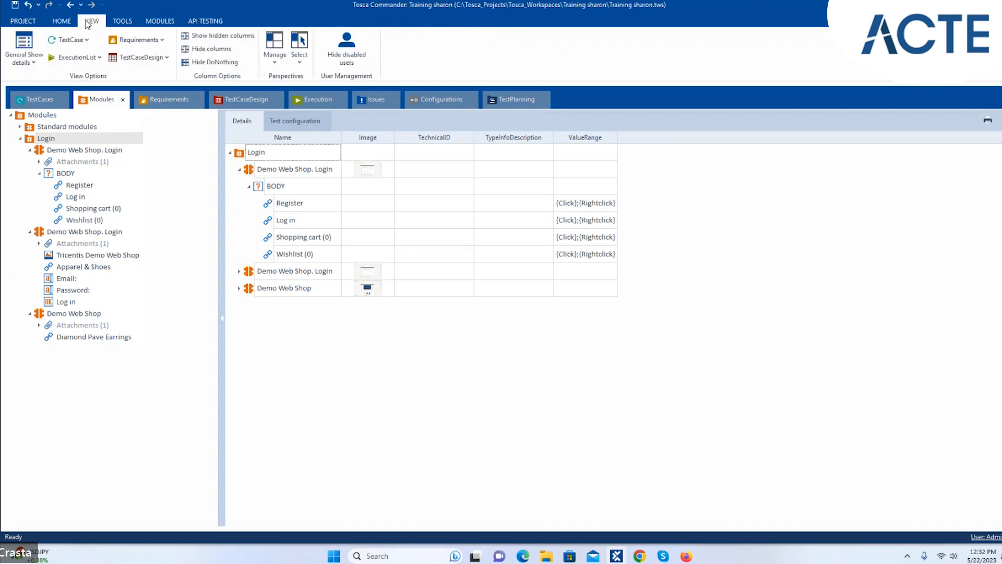
left_click(124, 22)
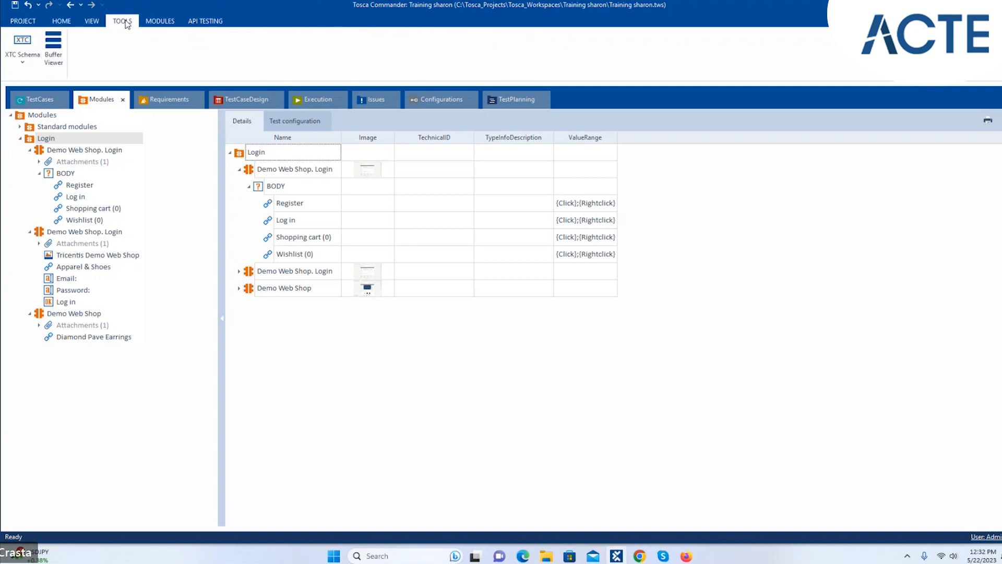
left_click(159, 21)
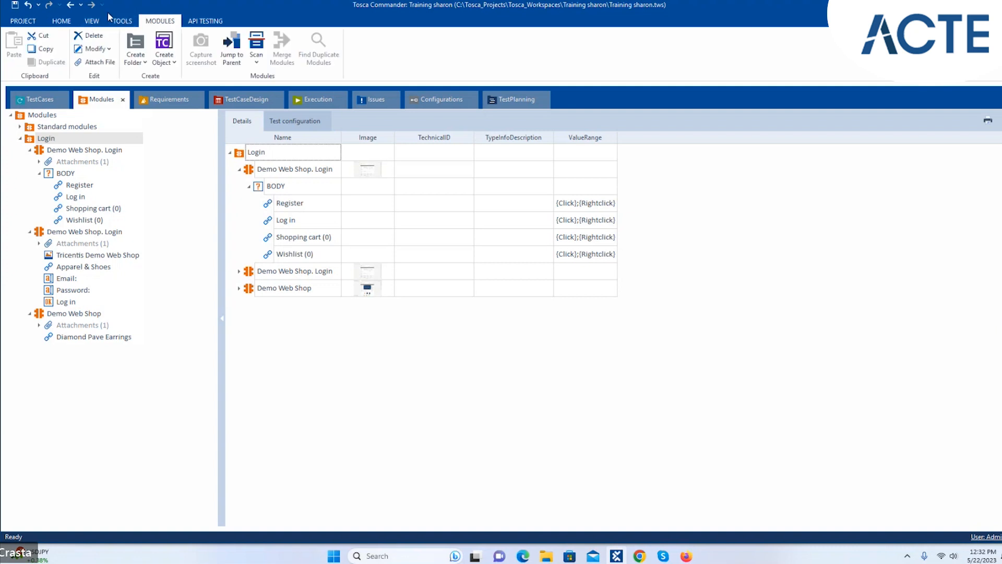
left_click(22, 20)
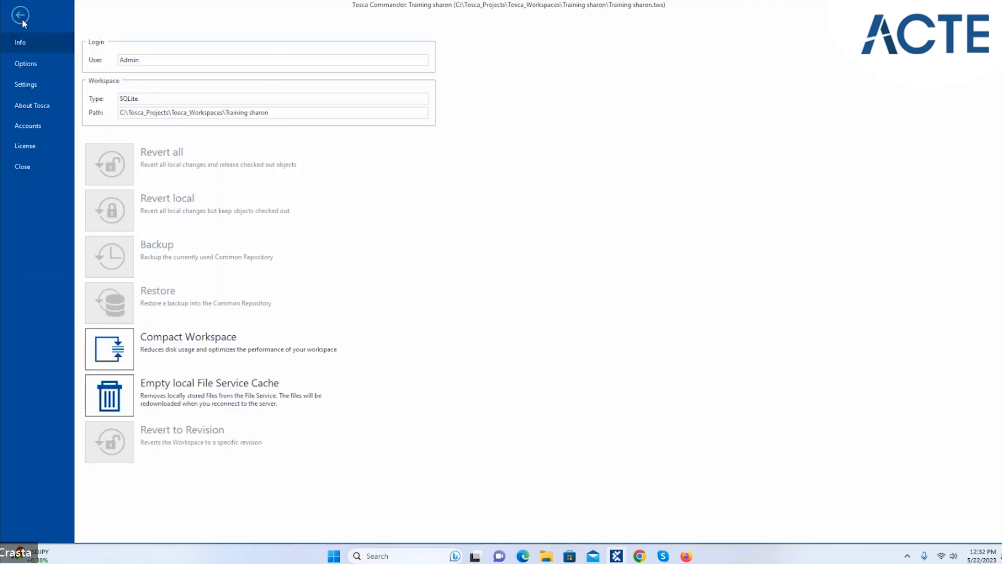
left_click(21, 16)
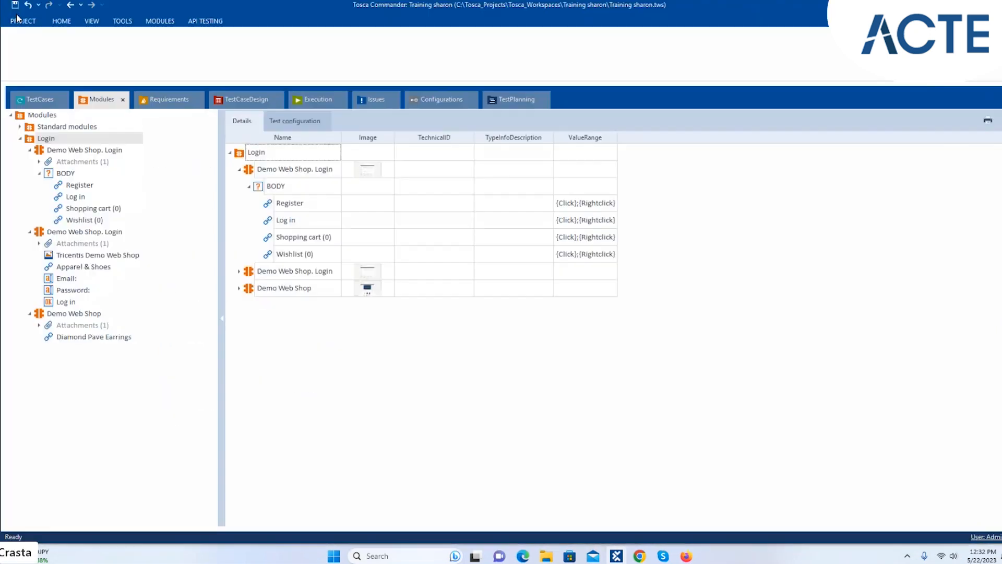
- Import the Testcase Design.tsu subset from the Downloads folder
left_click(72, 22)
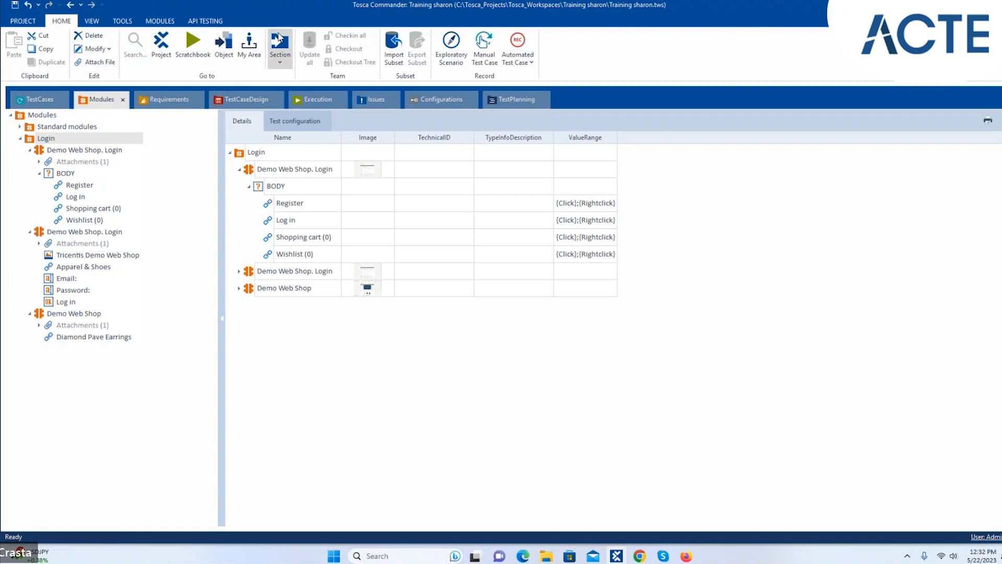
left_click(387, 50)
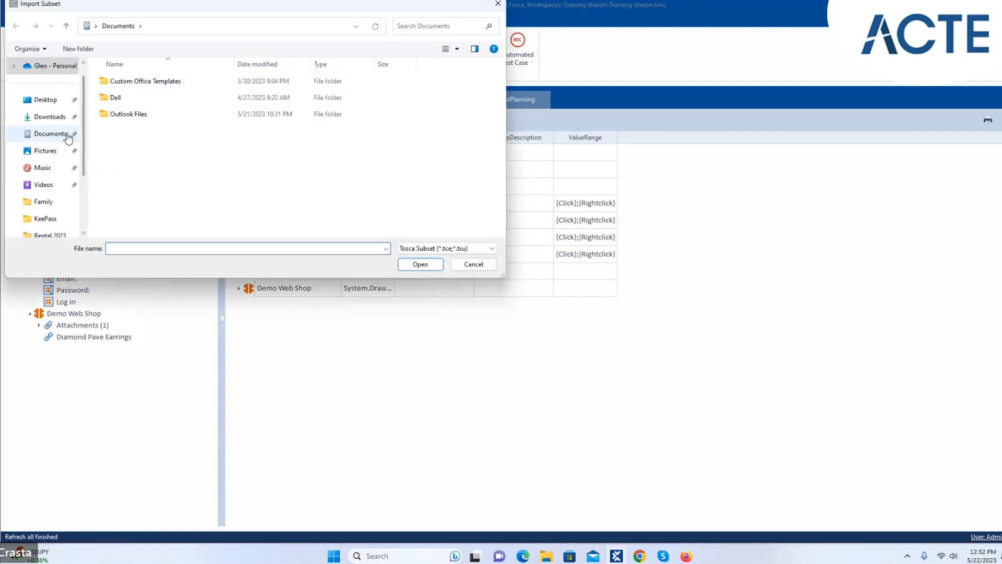
left_click(70, 116)
left_click(133, 95)
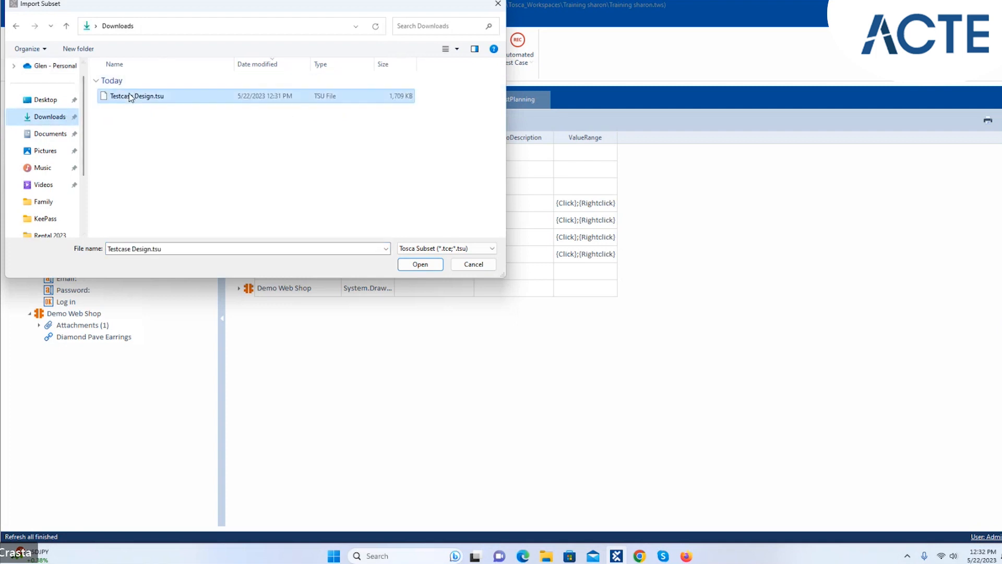
left_click(420, 264)
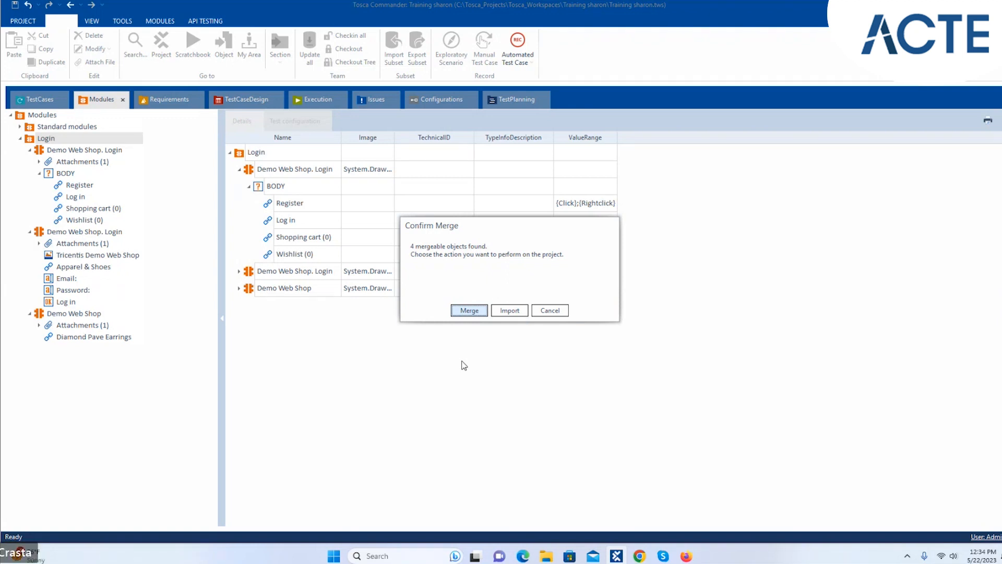
- Import as new objects, expand Modules_import230522_1234 and its Standard modules, and collapse Login
left_click(510, 311)
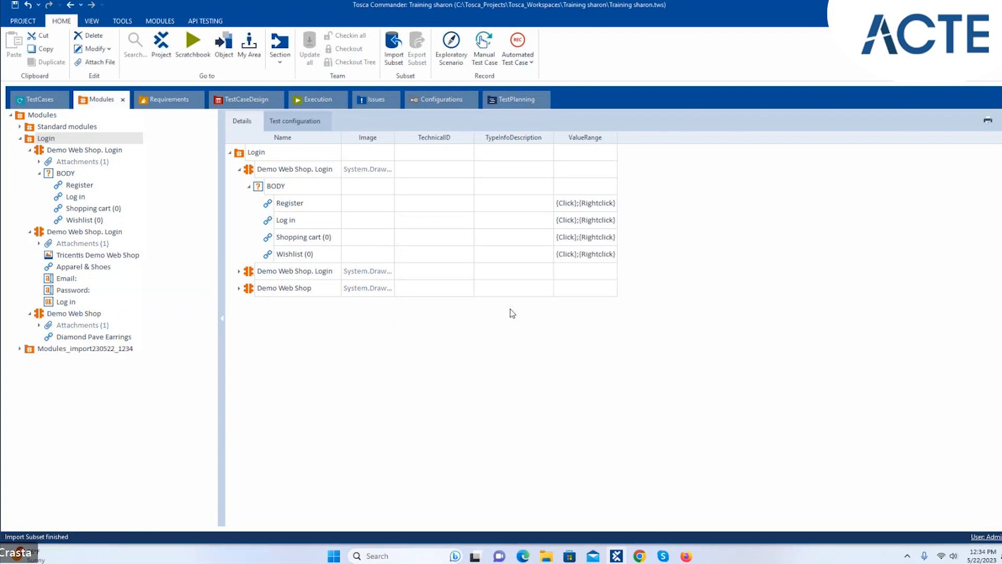
left_click(20, 349)
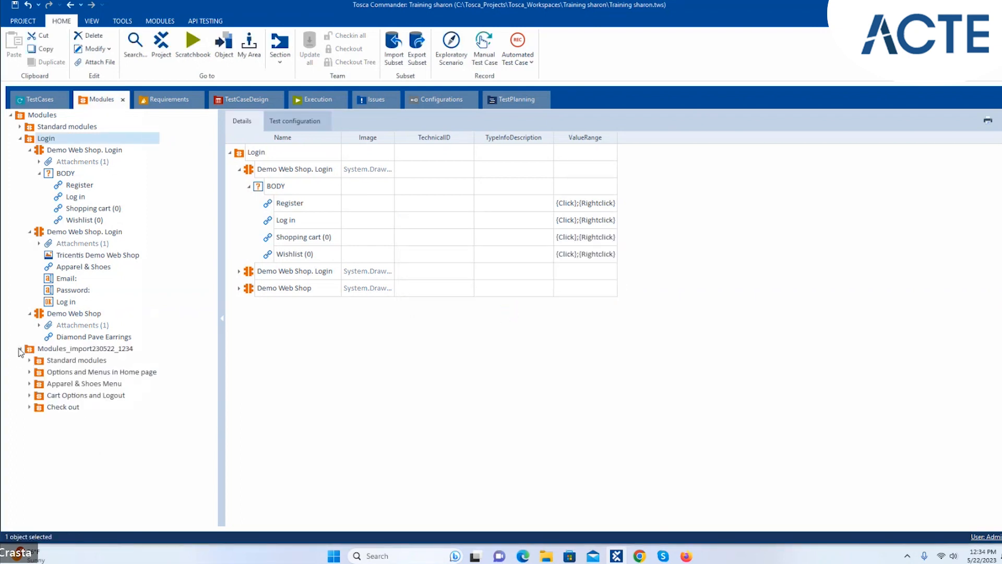
left_click(29, 361)
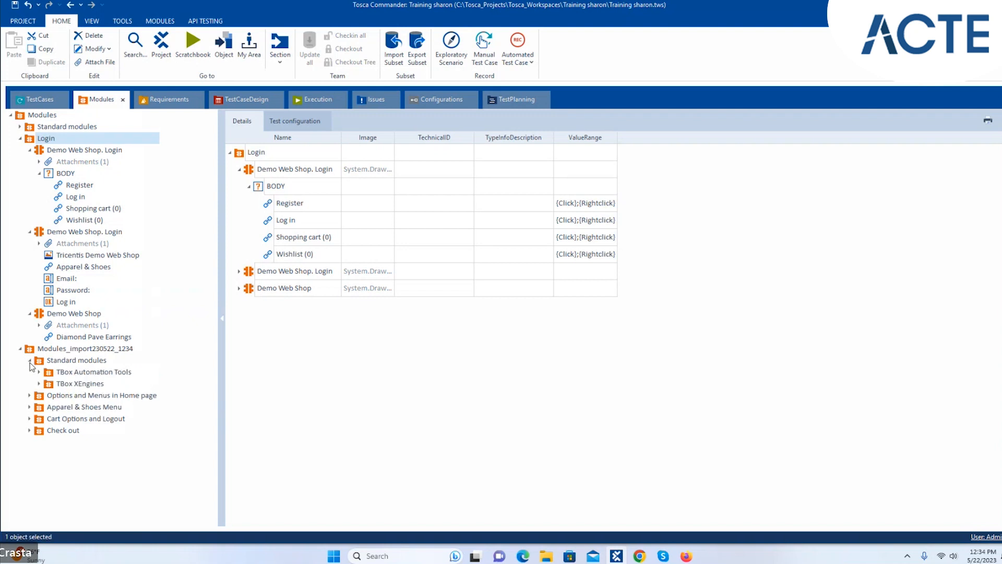
left_click(20, 138)
left_click(20, 127)
left_click(20, 127)
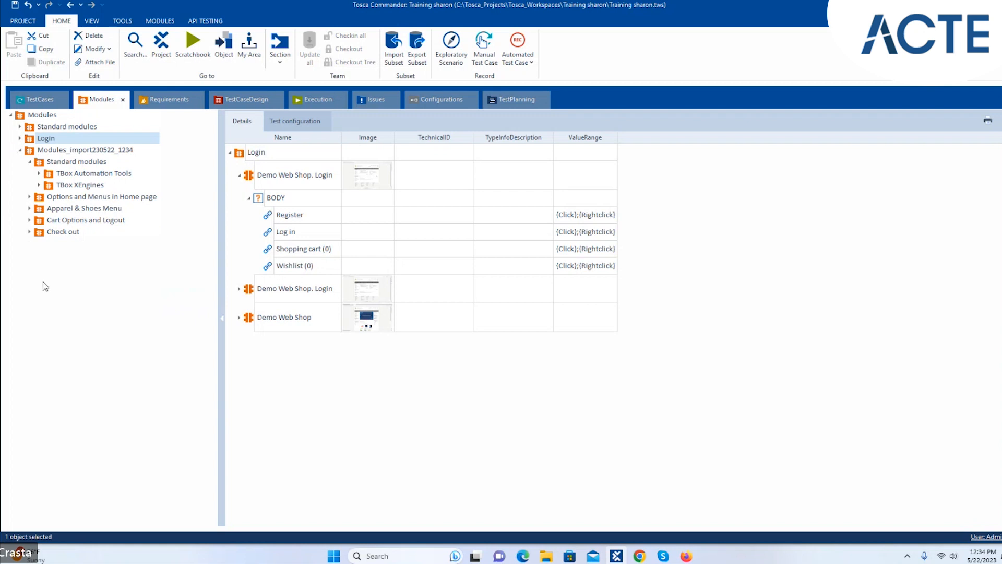
left_click(48, 151)
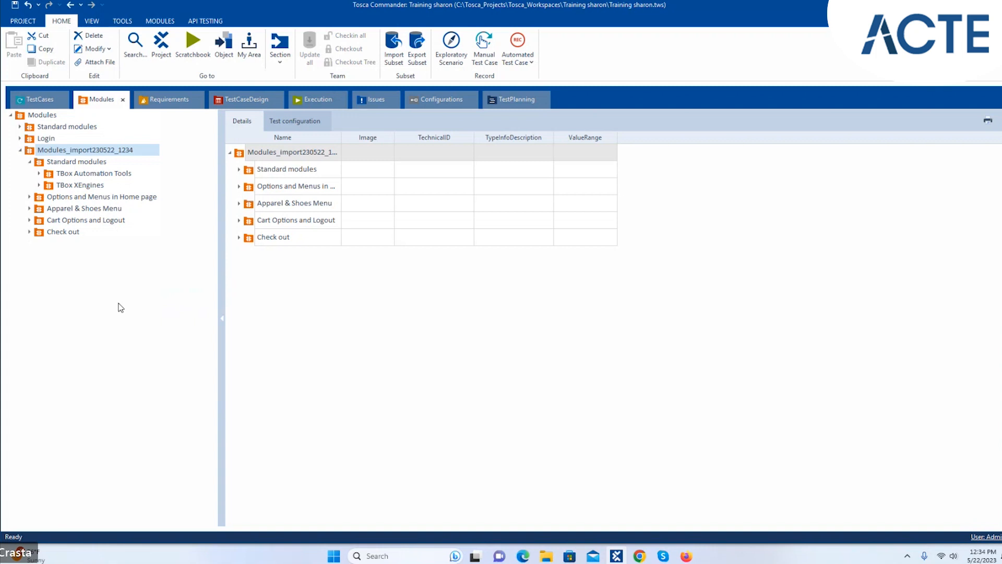
- Select the root Modules node and expand the imported TBox Automation Tools, Buffer Operations and Timing folders
left_click(45, 116)
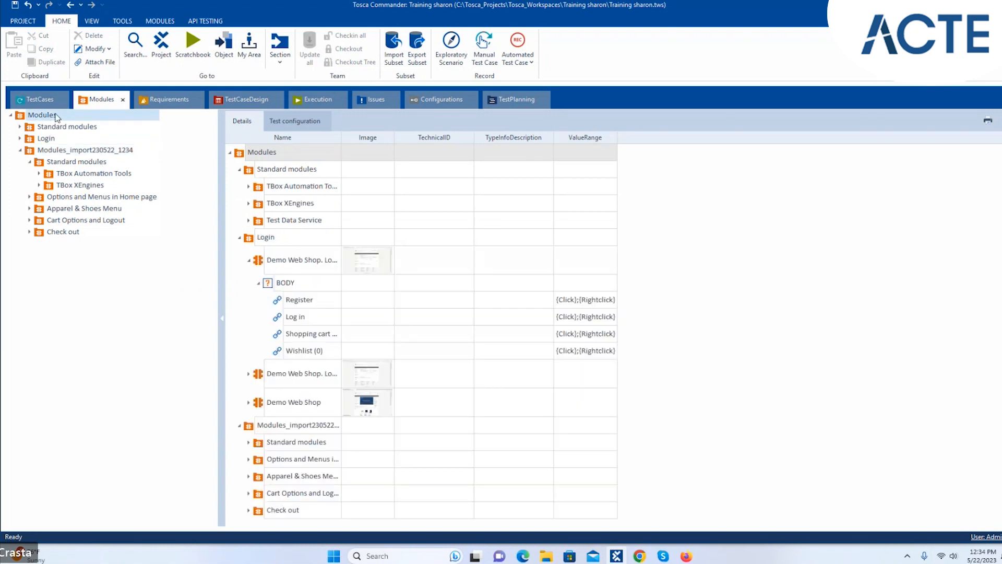
left_click(157, 21)
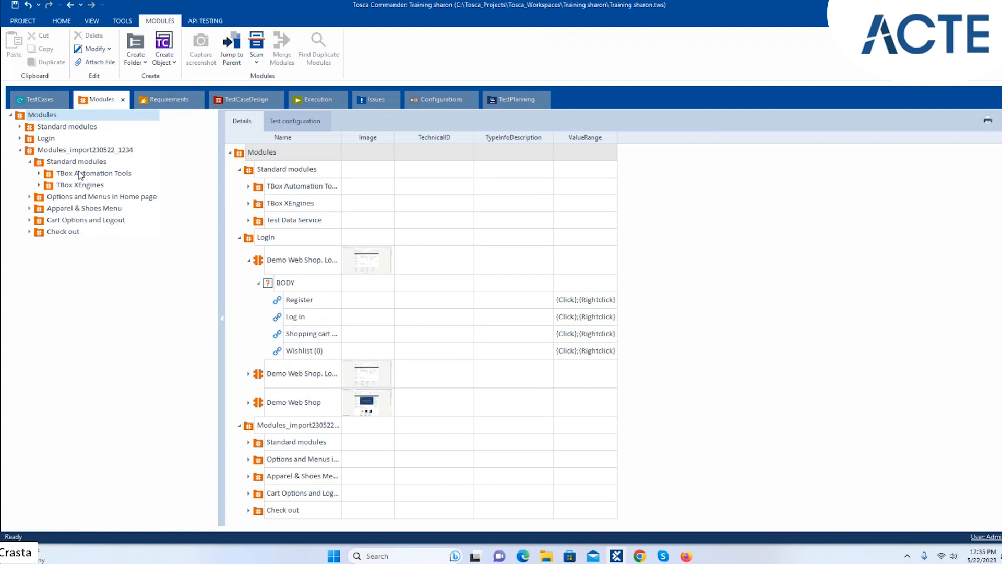
left_click(39, 174)
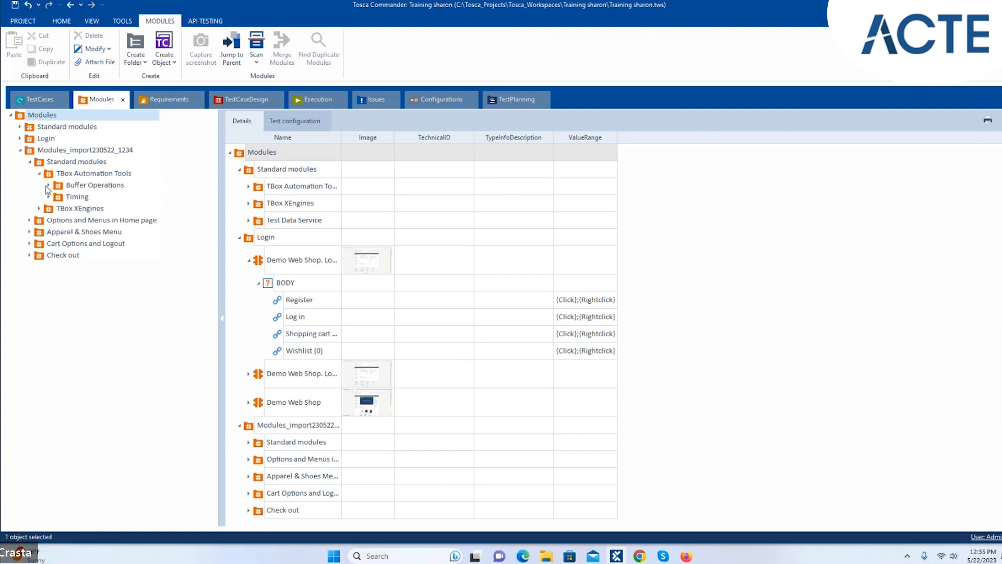
left_click(49, 185)
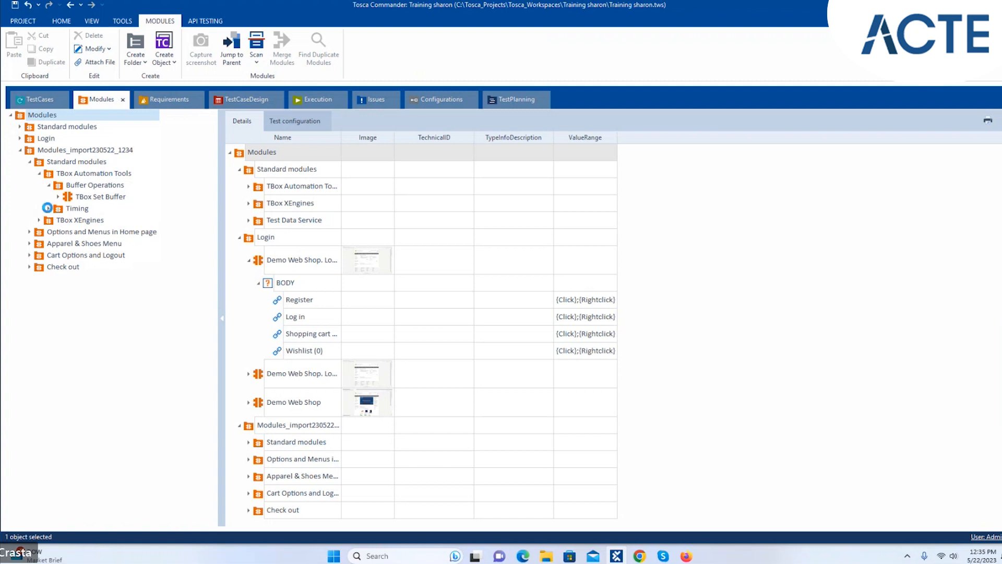
left_click(49, 209)
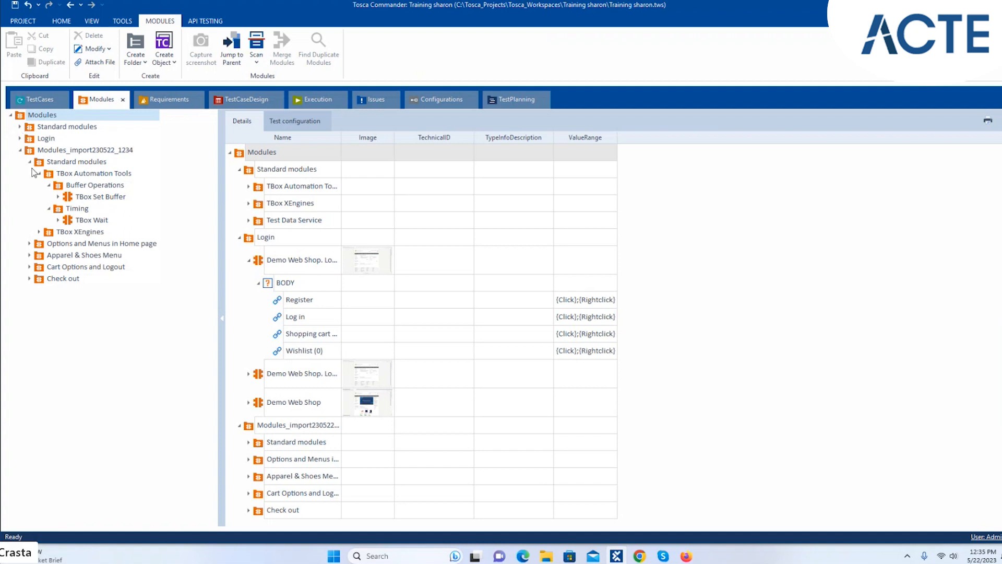
- Expand the original Standard modules and TBox Automation Tools, then show the imported TBox Set Buffer's <Buffername>
left_click(20, 127)
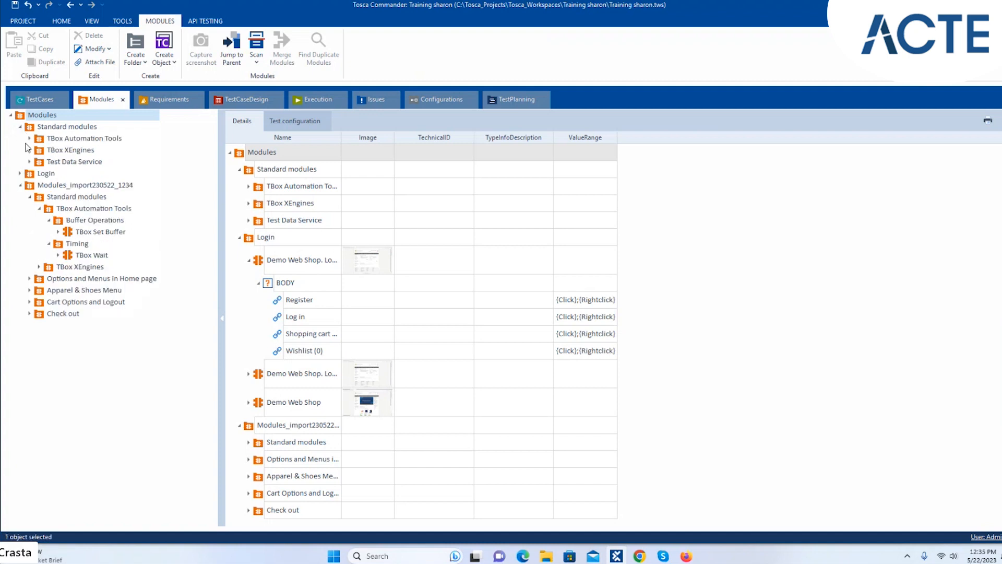
left_click(29, 139)
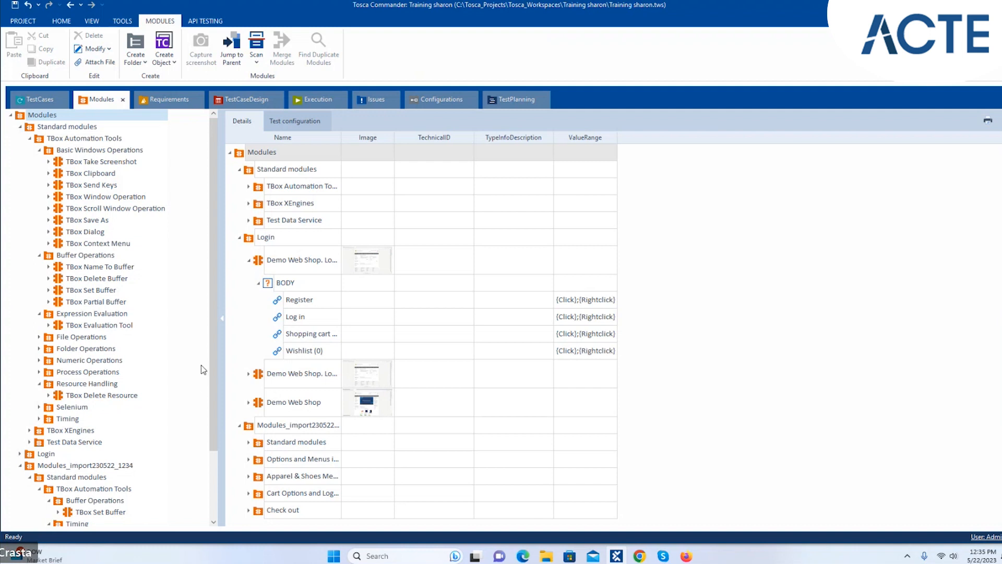
mouse_move(210, 340)
left_mouse_down()
mouse_move(218, 386)
mouse_move(218, 343)
left_mouse_up()
left_click(40, 150)
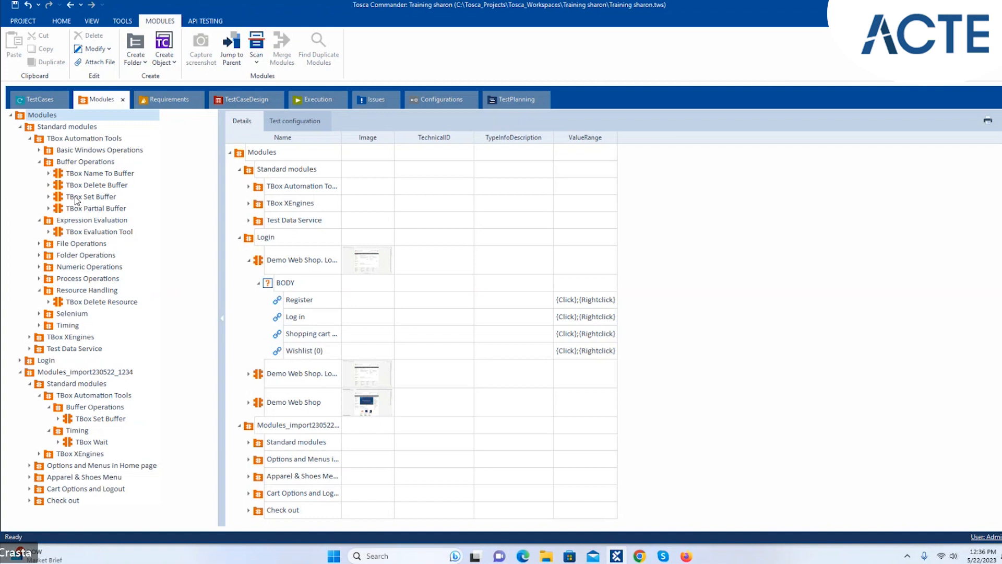
left_click(111, 422)
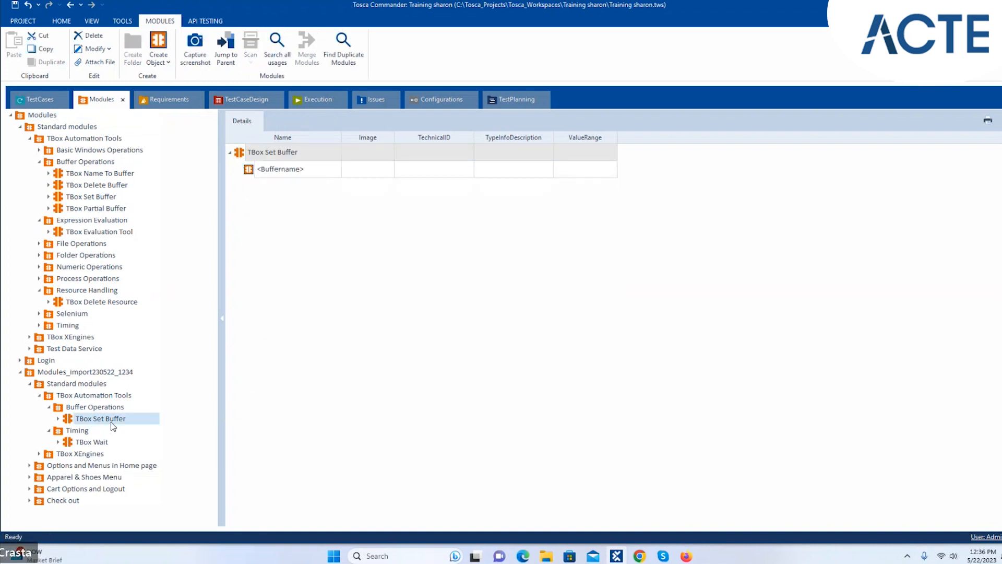
left_click(100, 199, "shift")
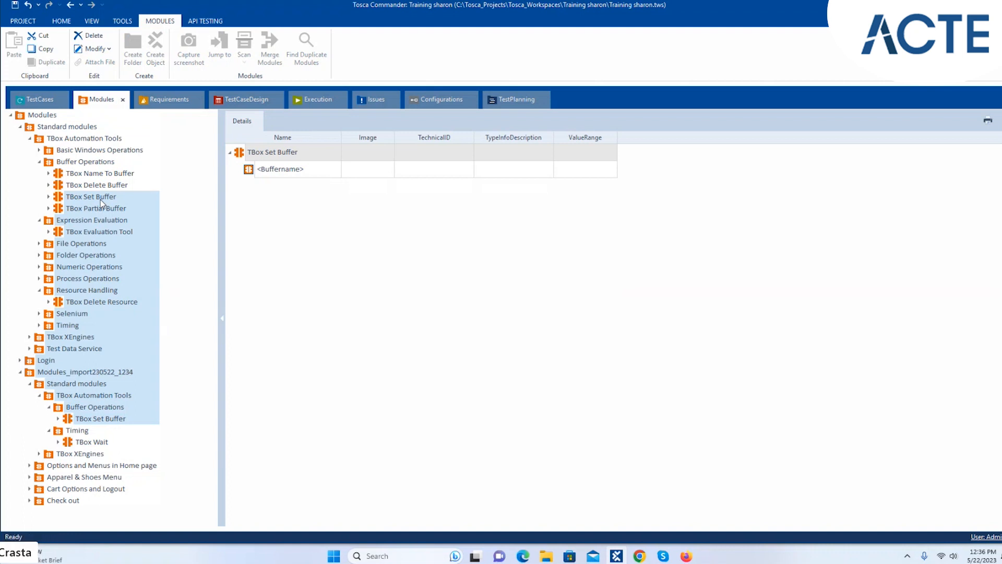
- Merge the imported TBox Set Buffer into the standard TBox Set Buffer, then expand TBox Wait
left_click(101, 200)
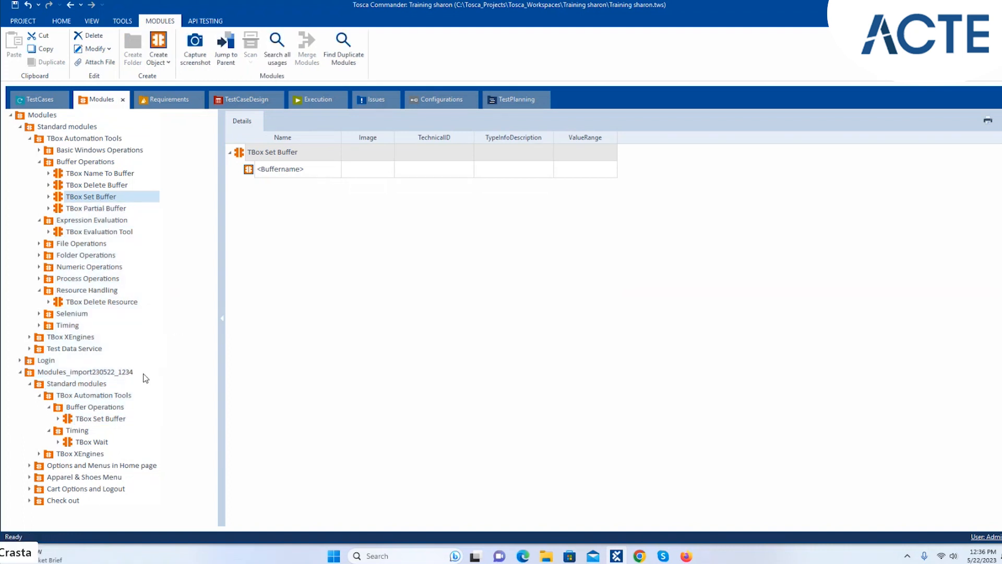
left_click(89, 420, "ctrl")
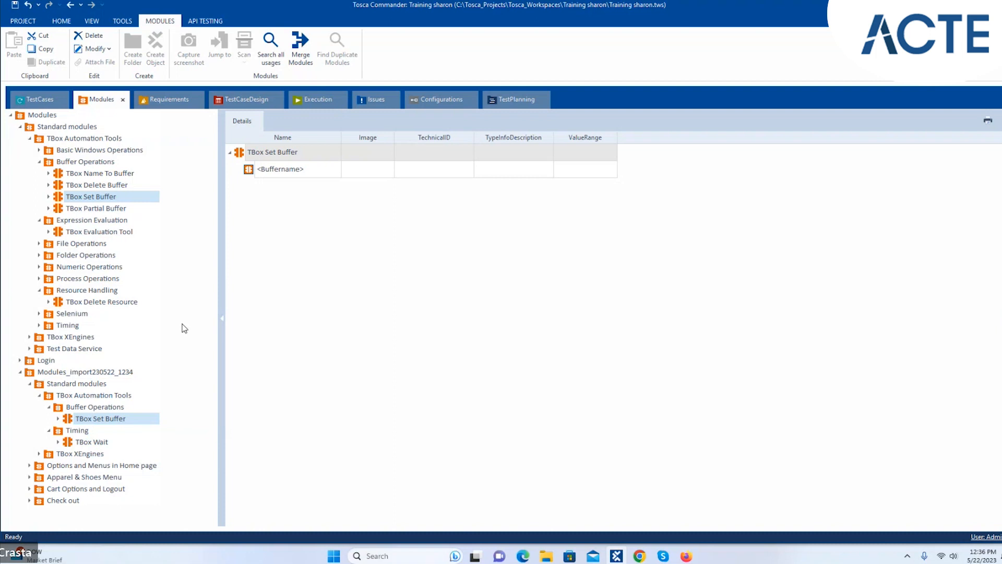
left_click(298, 46)
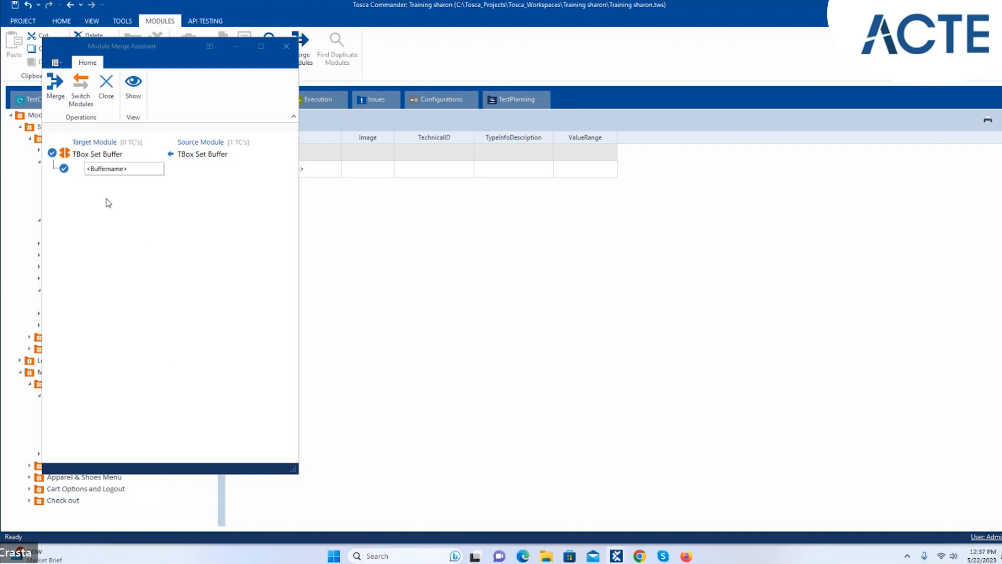
left_click(55, 89)
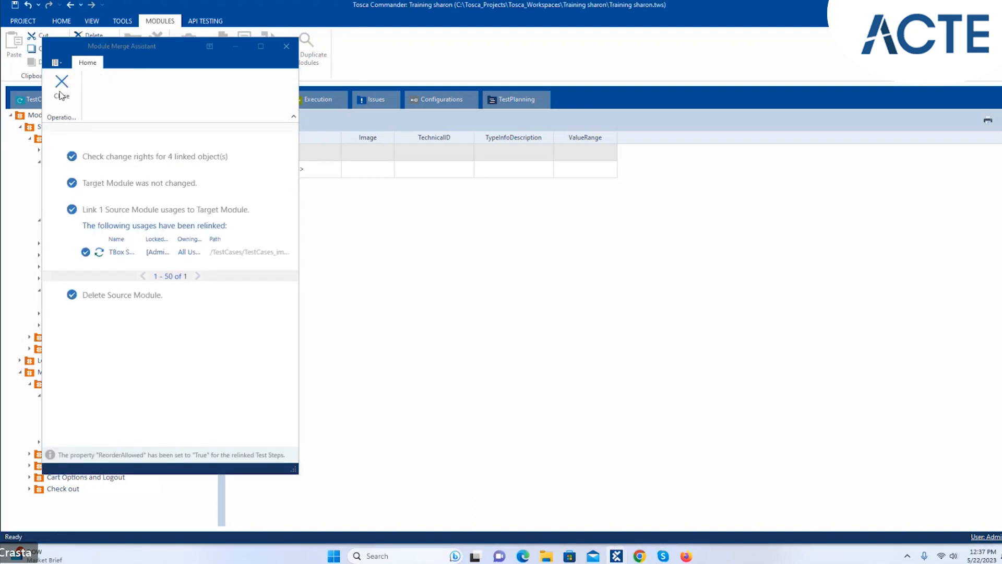
left_click(61, 94)
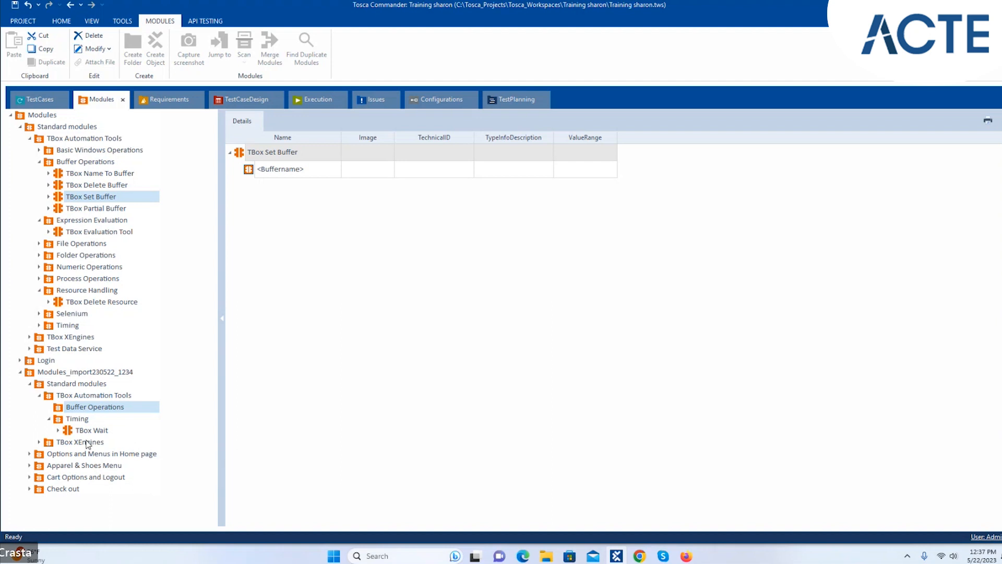
left_click(58, 430)
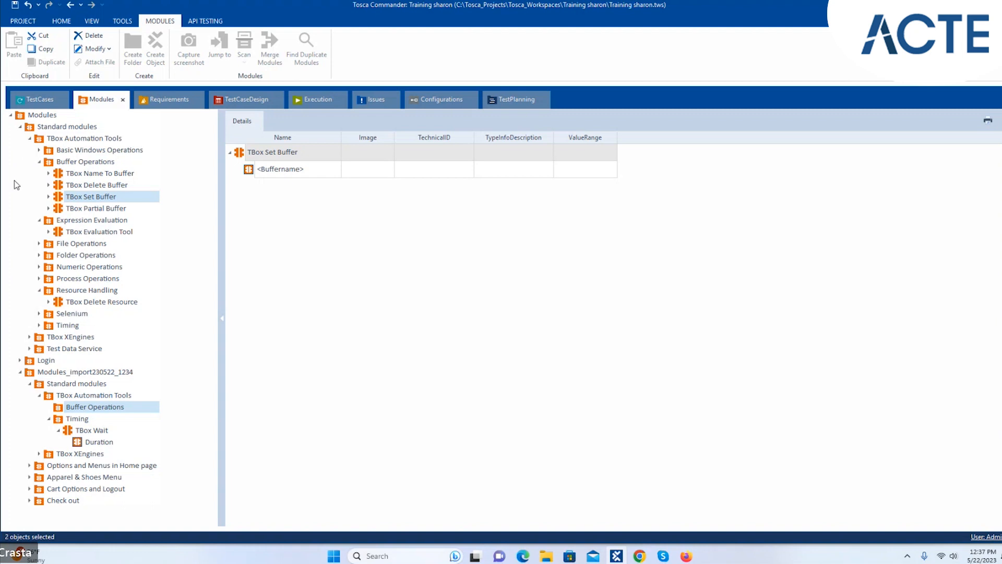
- Collapse Standard modules, expand Login and Options and Menus in Home page, and select the imported Login Page
left_click(20, 127)
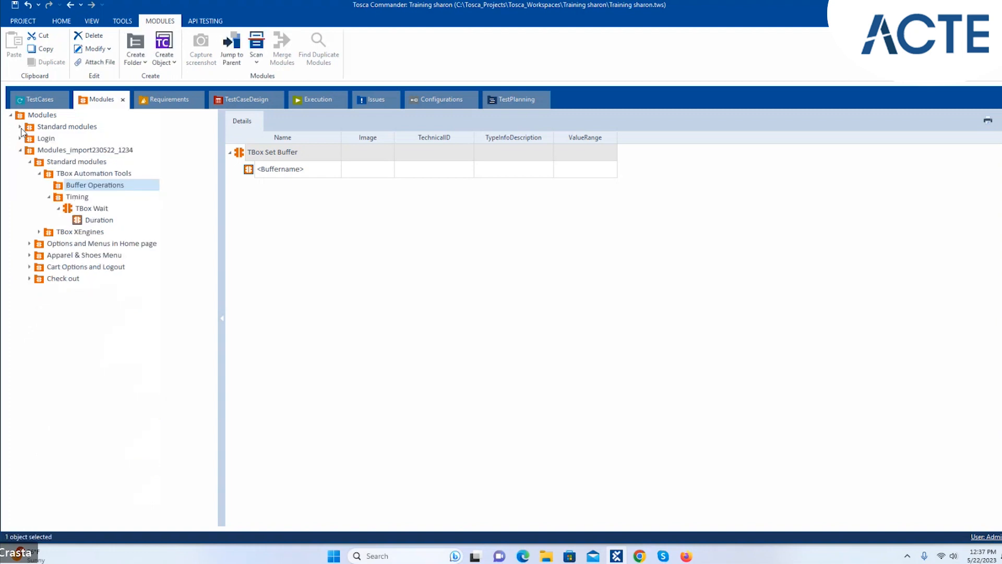
left_click(20, 139)
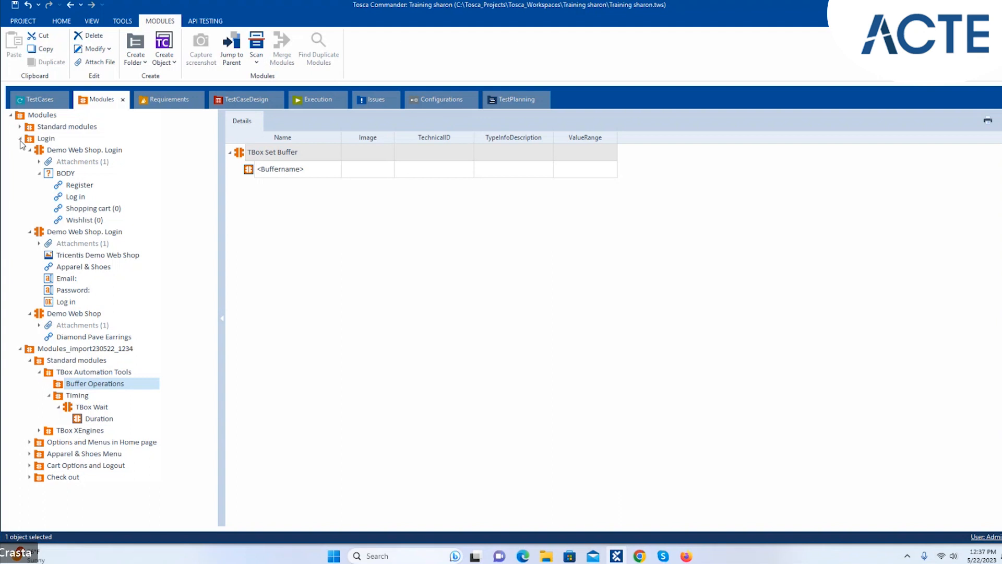
left_click(29, 360)
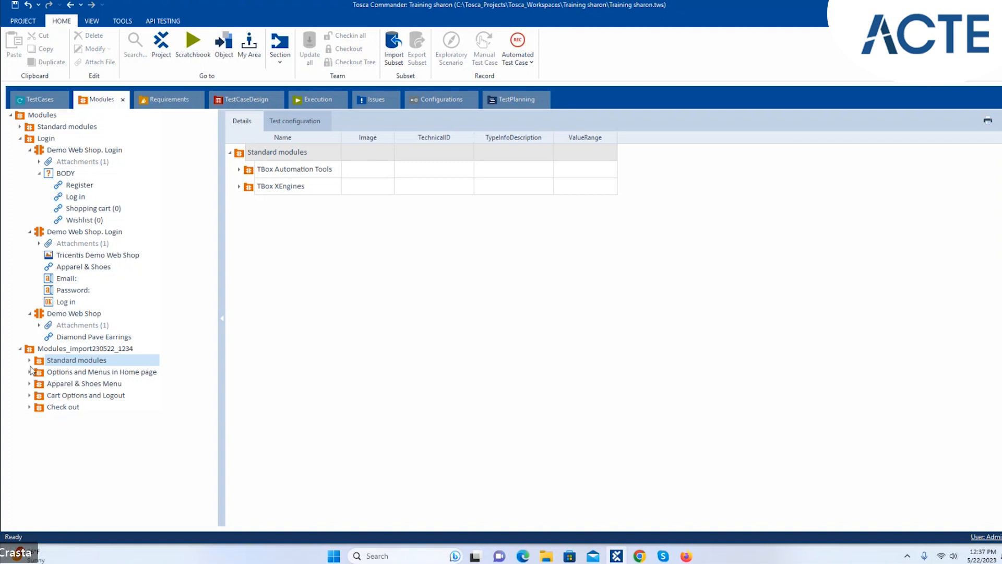
left_click(30, 371)
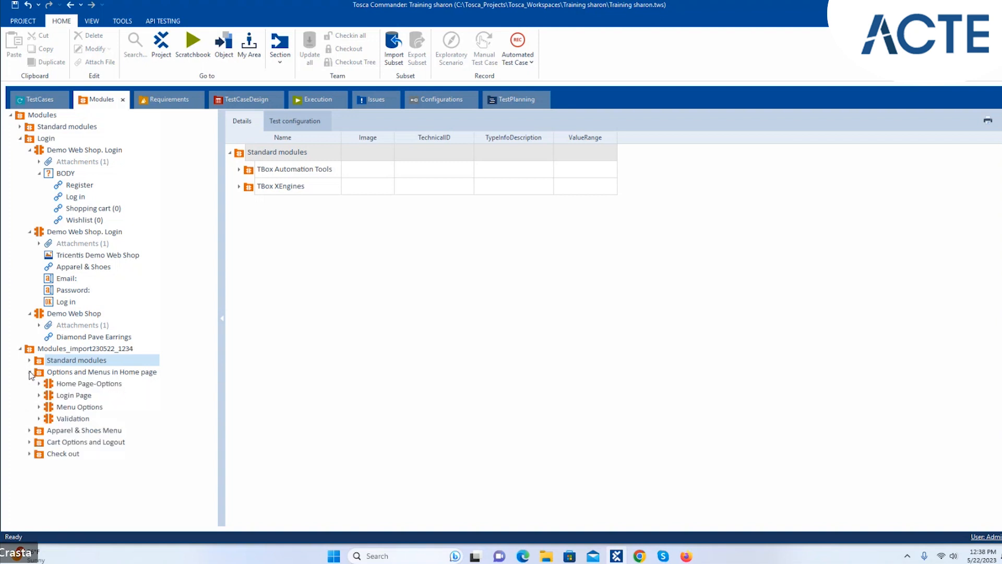
left_click(39, 395)
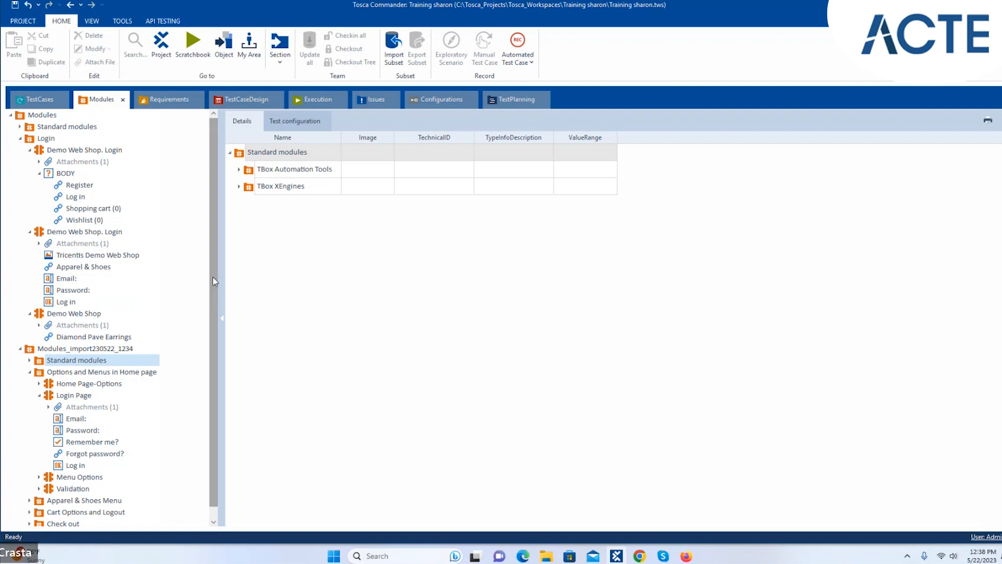
scroll(211, 293, "down", 1)
left_click(29, 139)
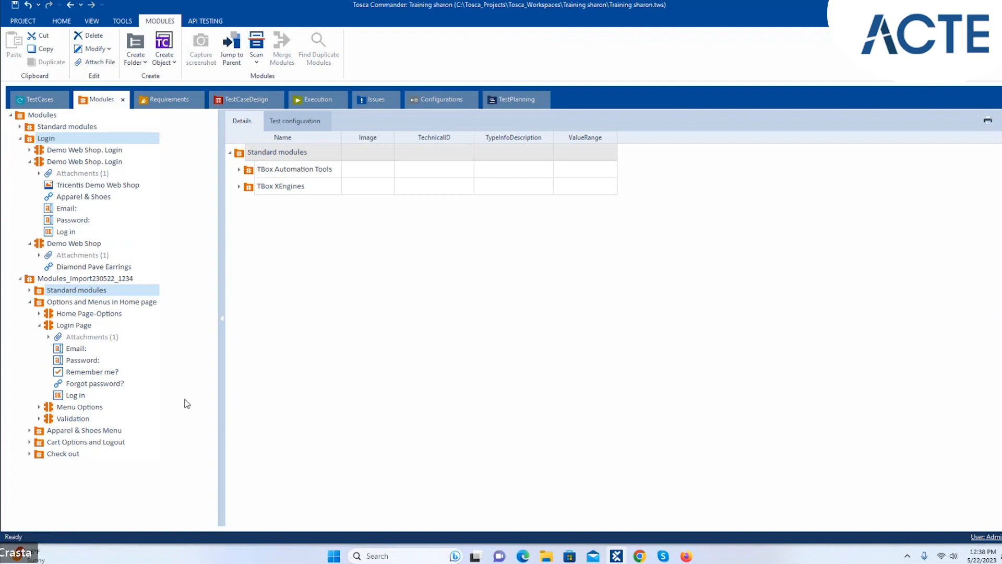
left_click(78, 328)
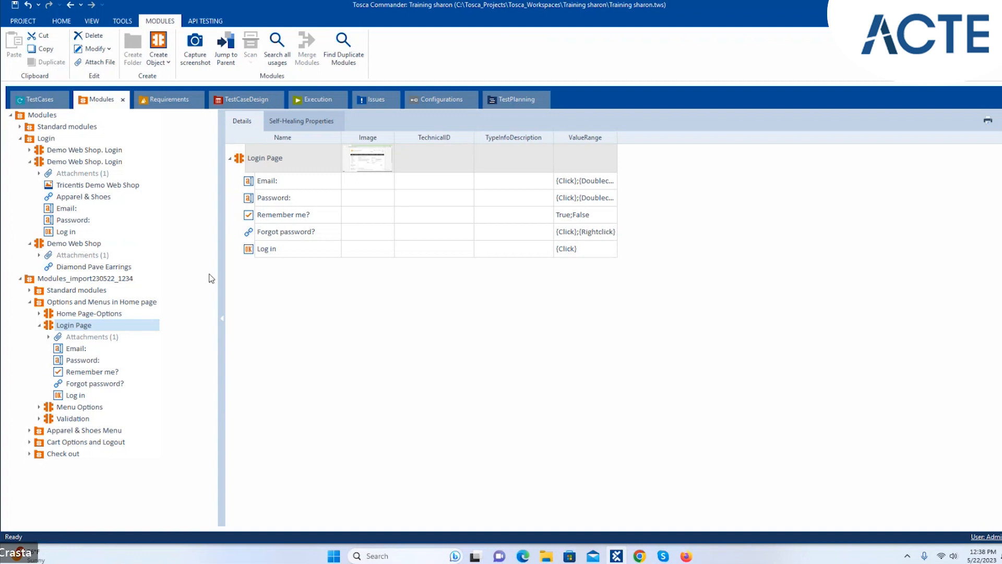
- Select Login Page with the second Demo Web Shop. Login module and start Merge Modules
left_click(66, 232, "ctrl")
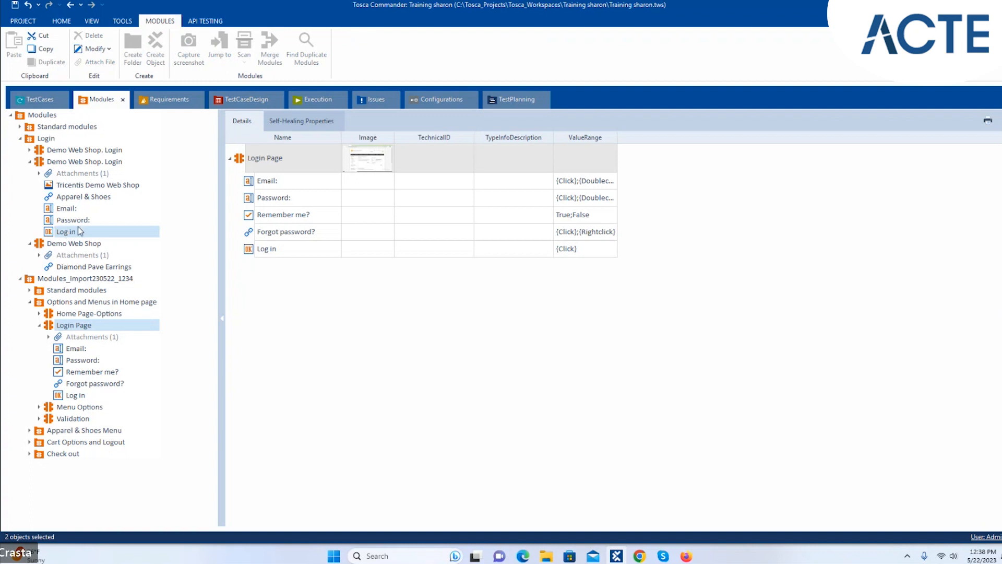
left_click(80, 163, "ctrl")
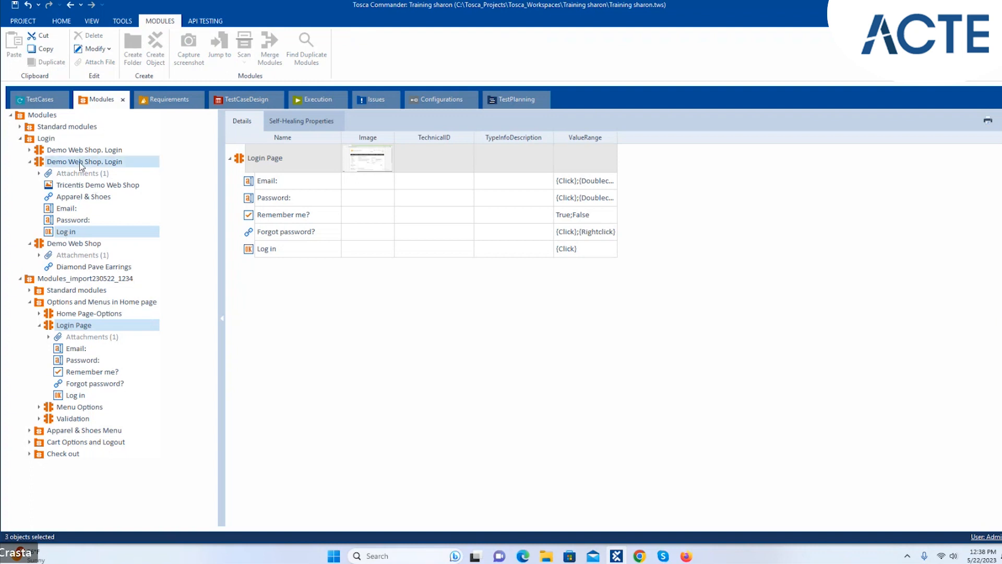
left_click(60, 231, "ctrl")
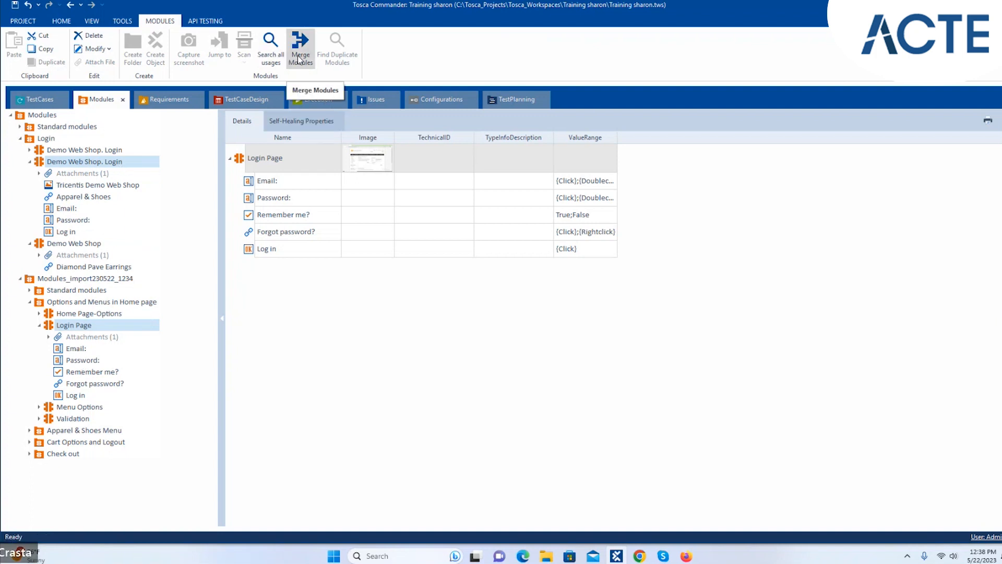
left_click(300, 52)
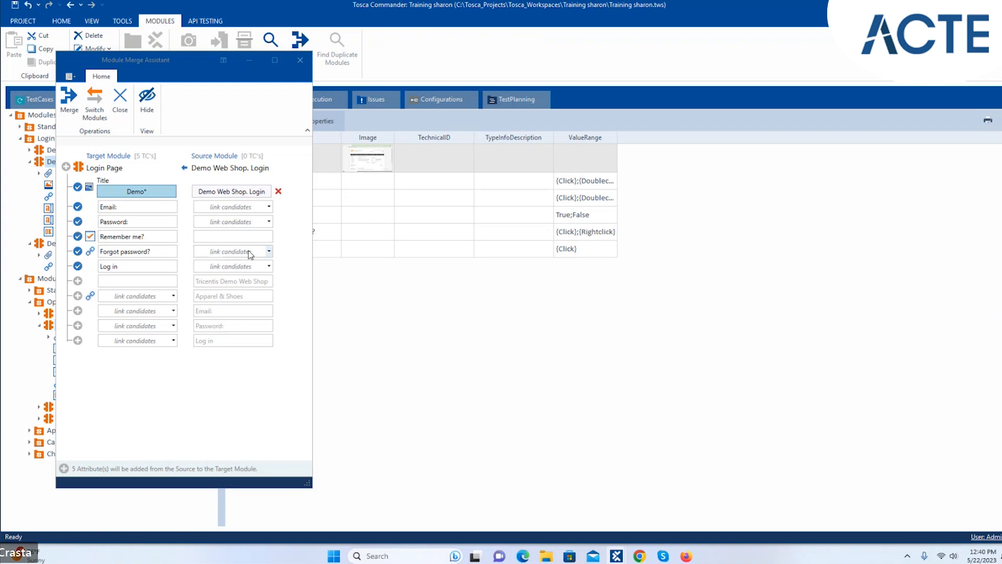
- Link the source Email: and Password: attributes to the Login Page's Email and Password rows
left_click(269, 206)
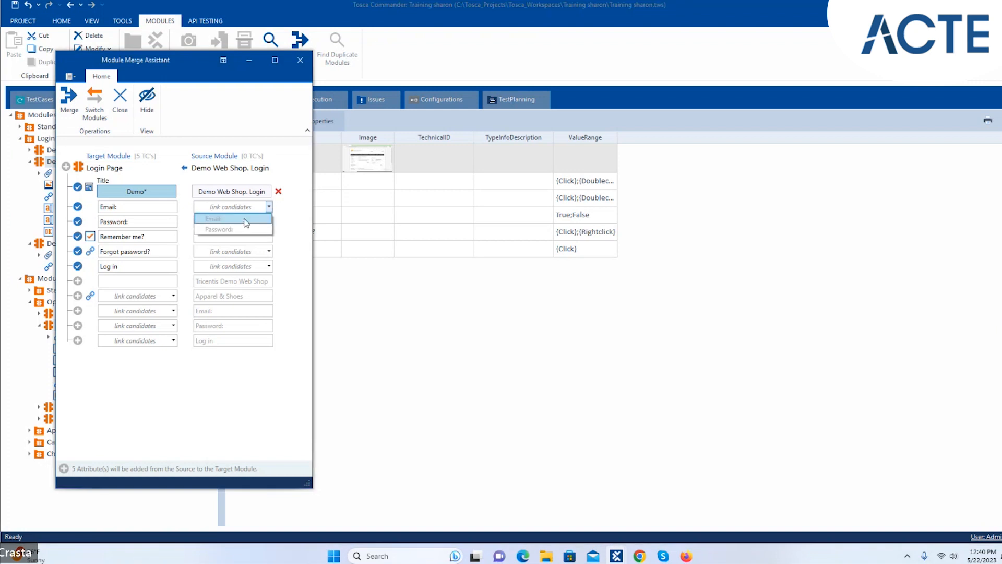
left_click(246, 219)
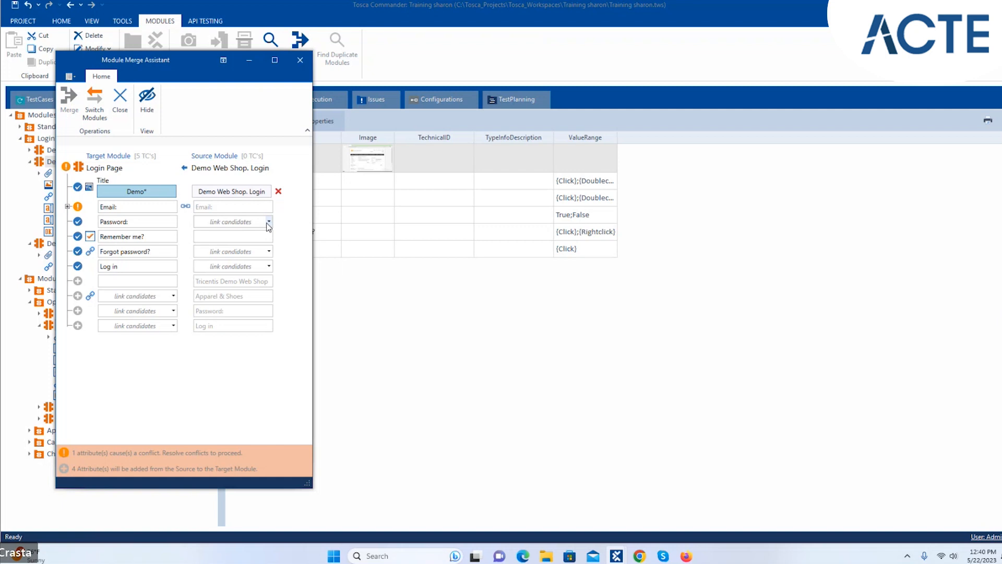
left_click(268, 222)
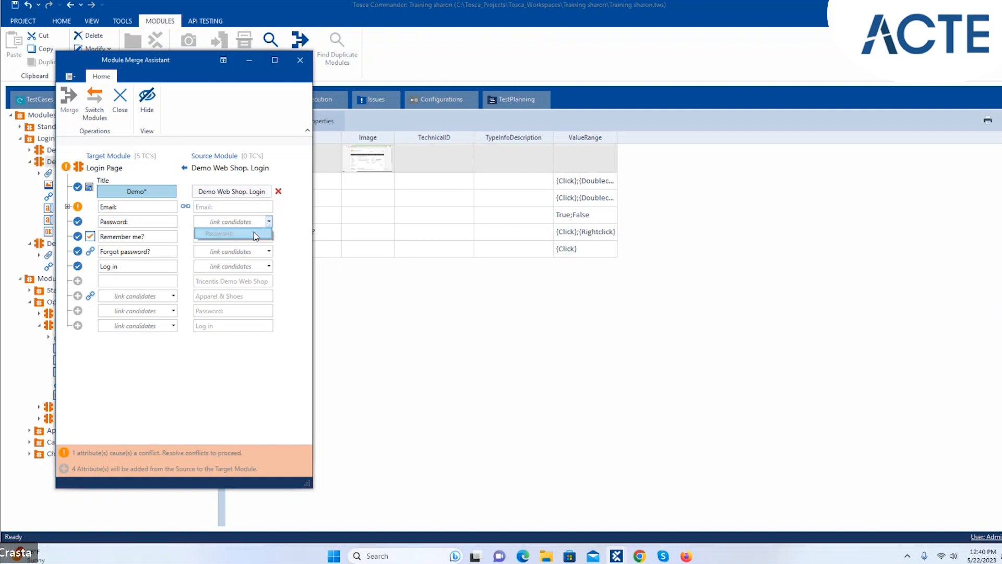
left_click(254, 234)
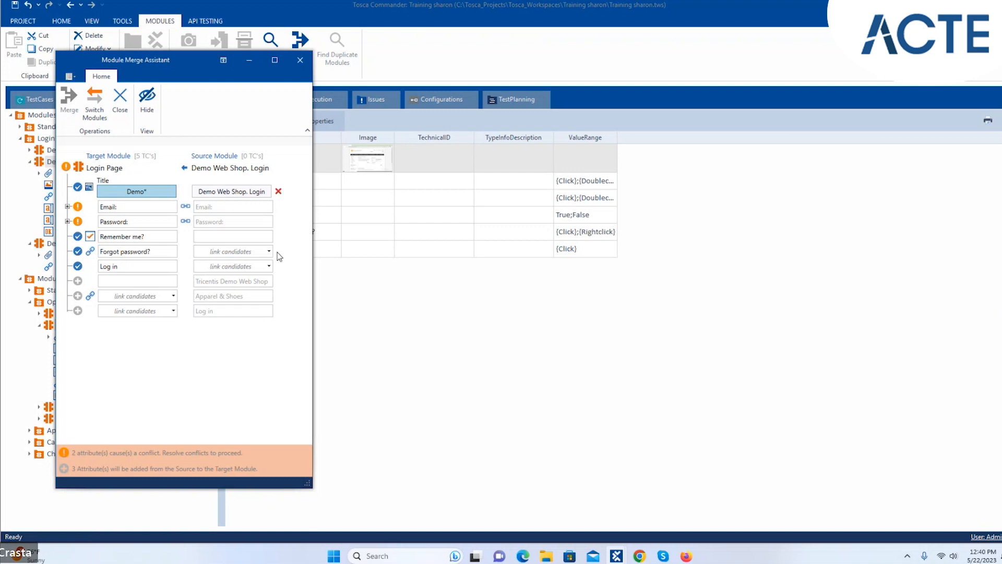
- Expand the Email row to list its conflicting Name, Tag, SelfHealingData and Id properties
left_click(67, 207)
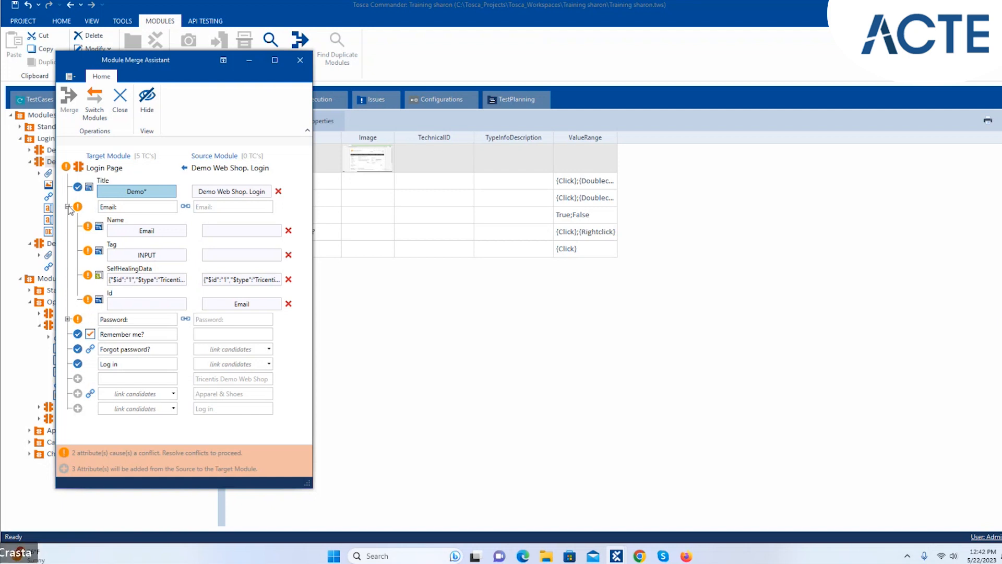
- Resolve Email's conflicts: keep target SelfHealingData, Email name and INPUT tag, and delete its empty Id
left_click_drag(149, 58, 195, 86)
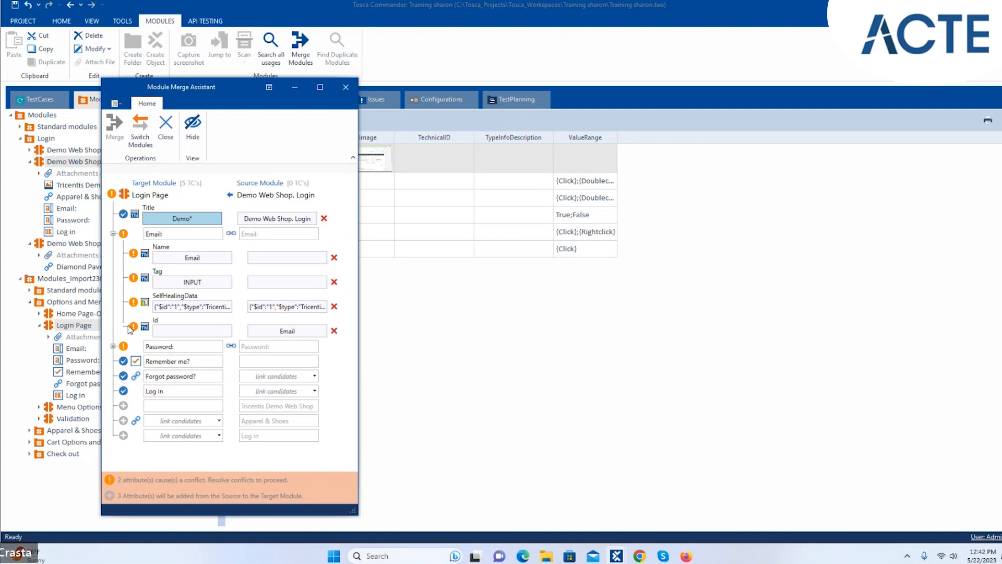
left_click(196, 309)
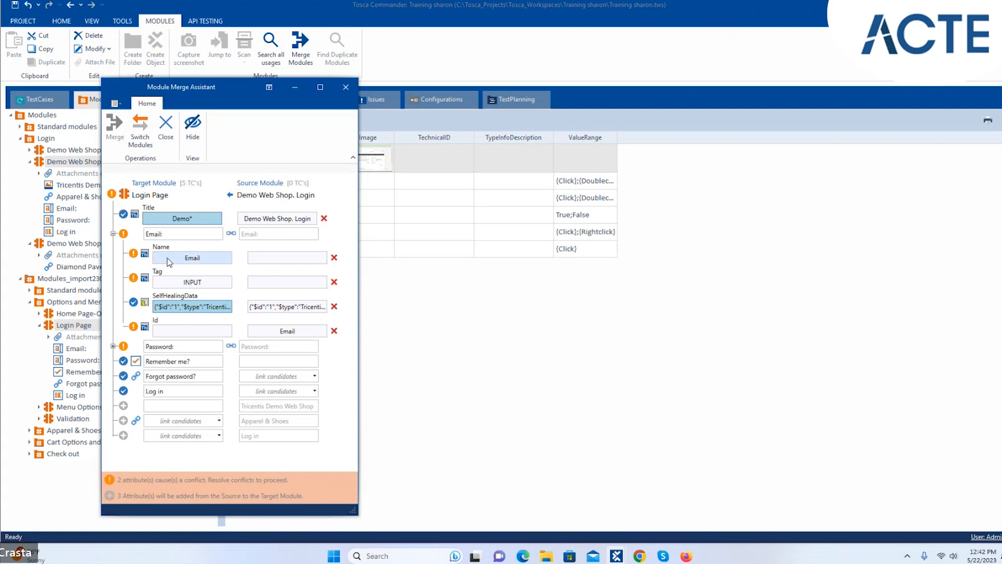
left_click(184, 258)
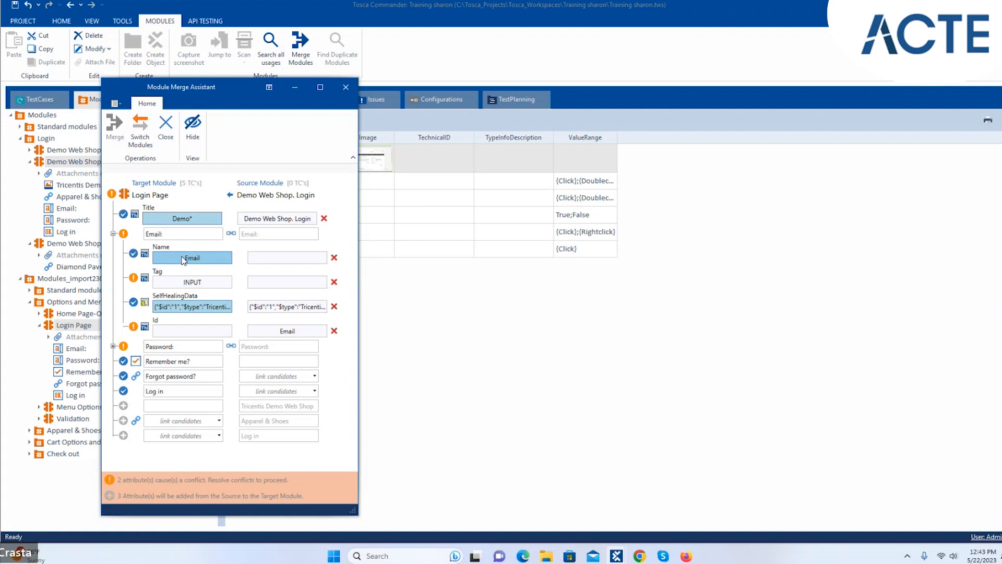
left_click(184, 283)
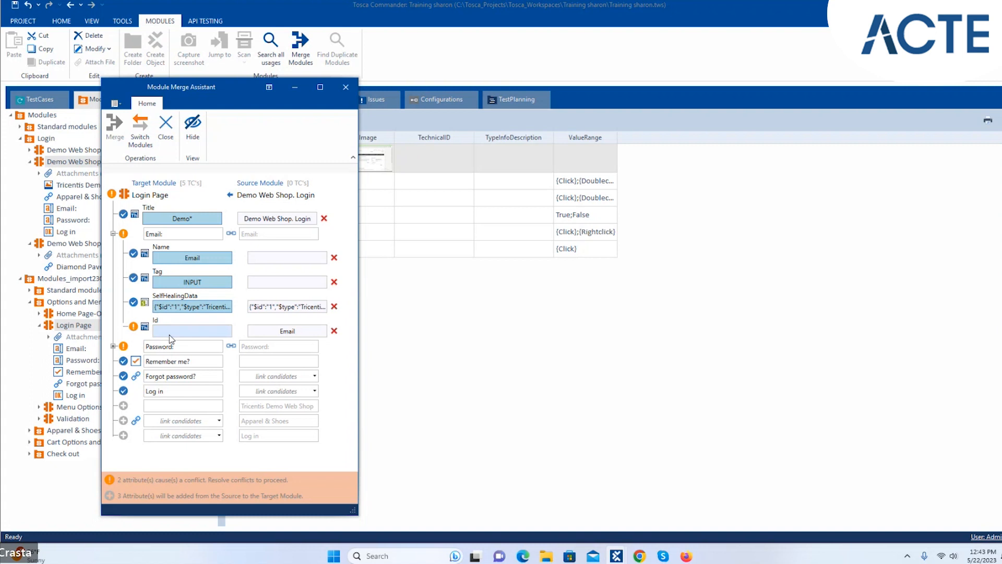
left_click(196, 335)
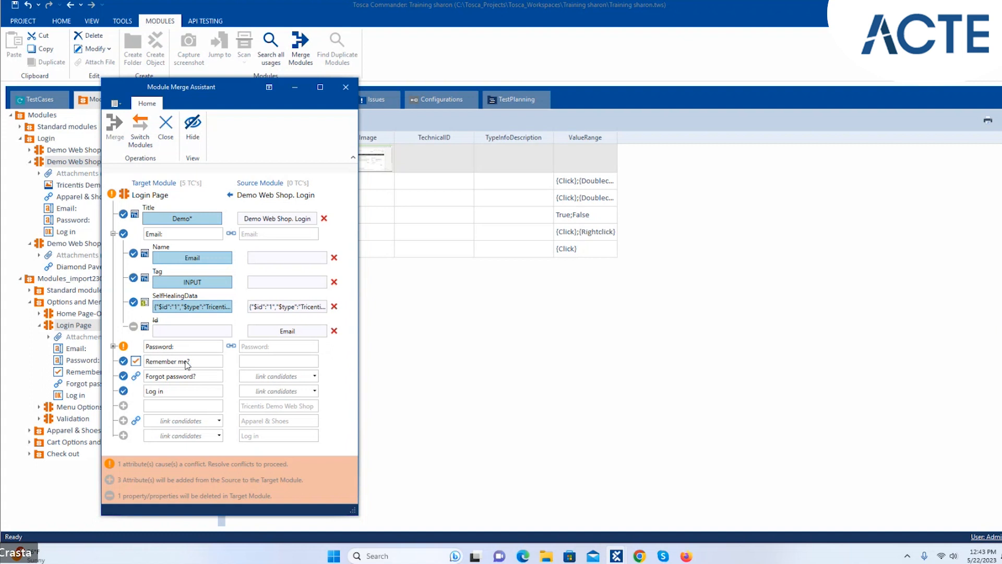
- Resolve Password's conflicts: keep target Name and SelfHealingData, and delete its empty Id
left_click(113, 347)
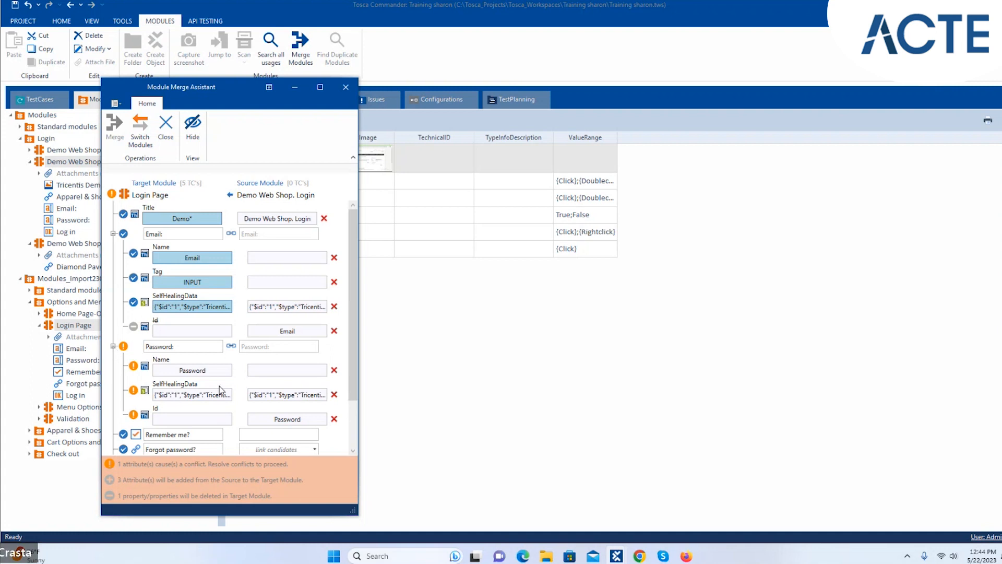
left_click(197, 374)
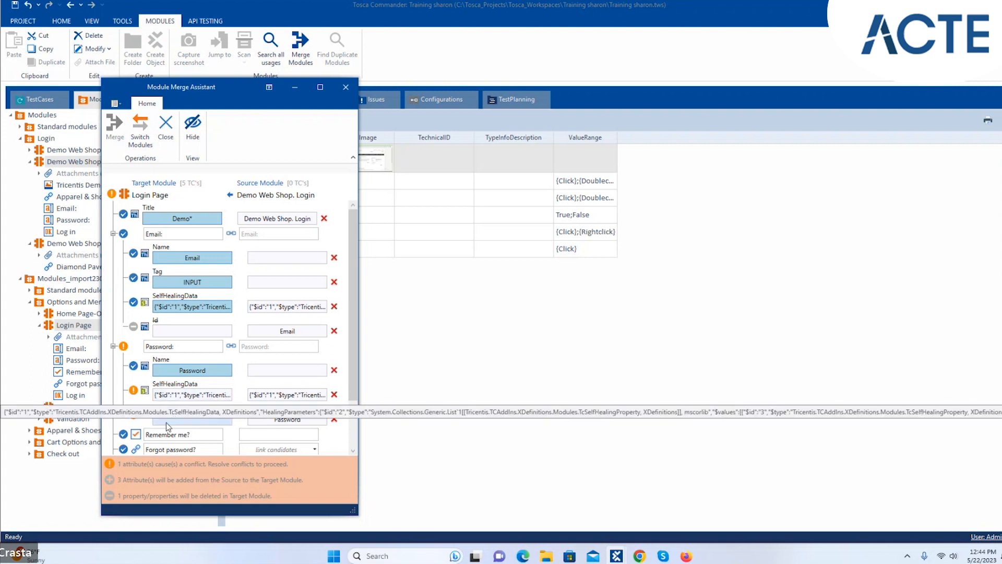
left_click(170, 421)
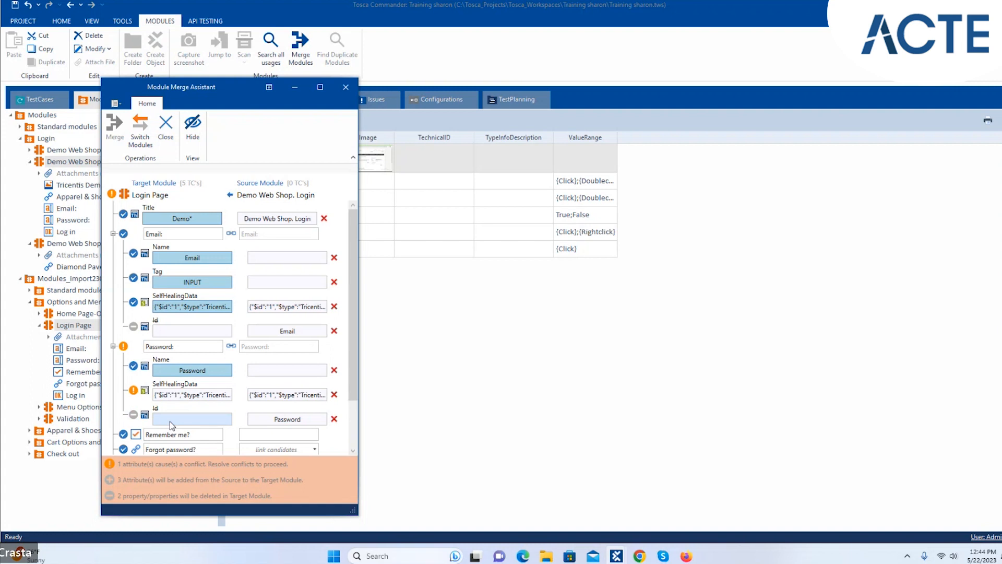
left_click(173, 397)
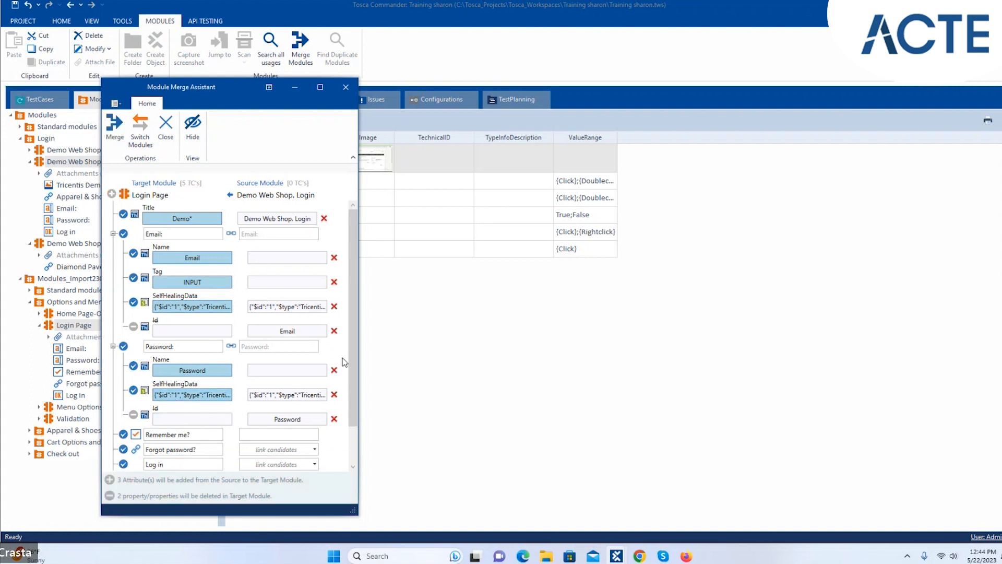
scroll(352, 402, "down", 2)
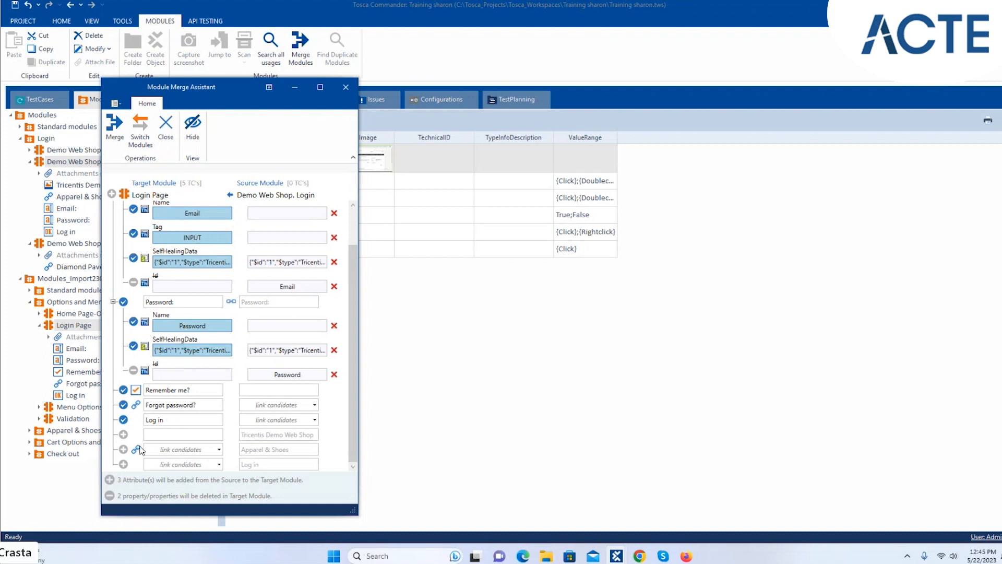
- Review the link candidates, then link the source Log in attribute to the target's Log in
left_click(220, 450)
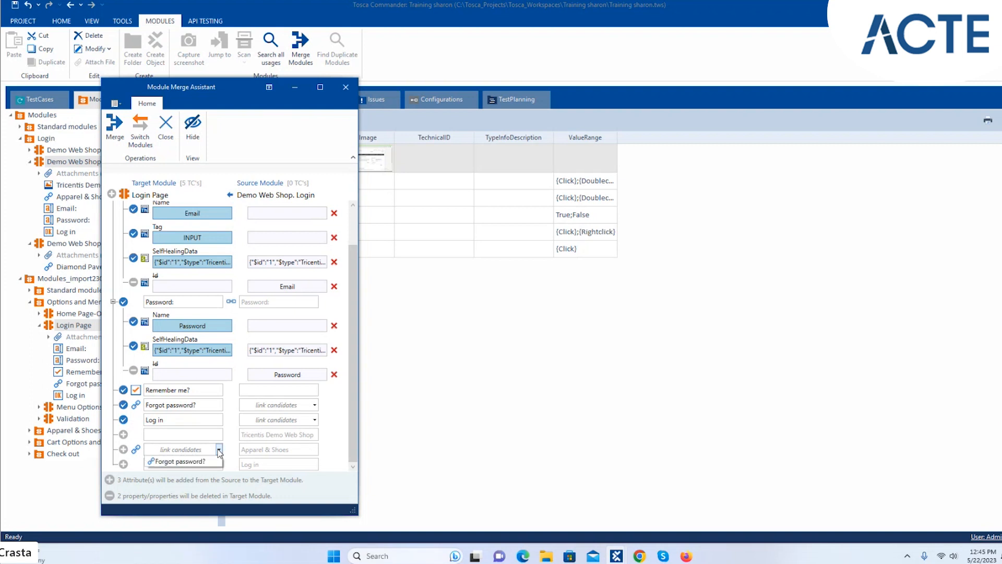
left_click(315, 413)
left_click(314, 406)
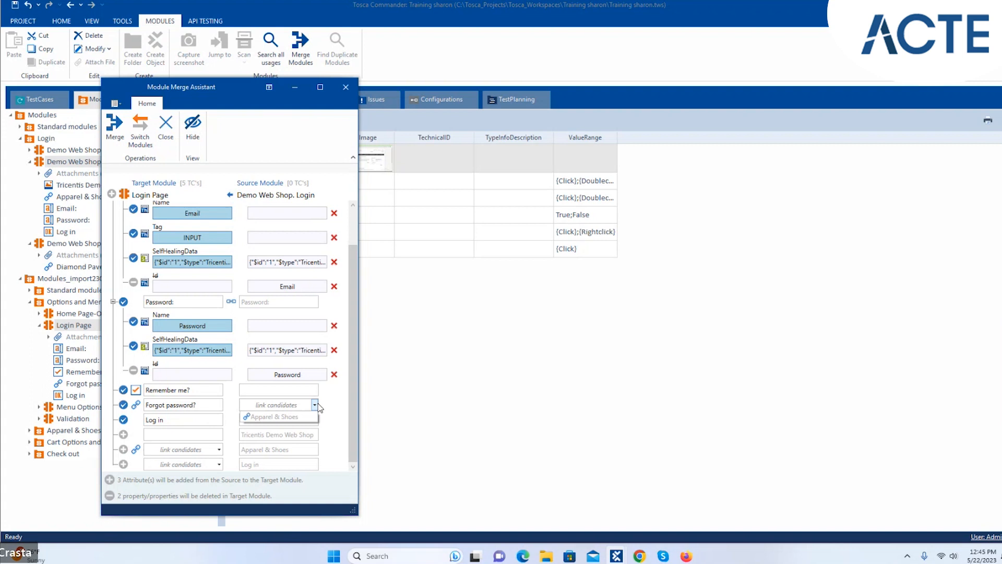
left_click(314, 419)
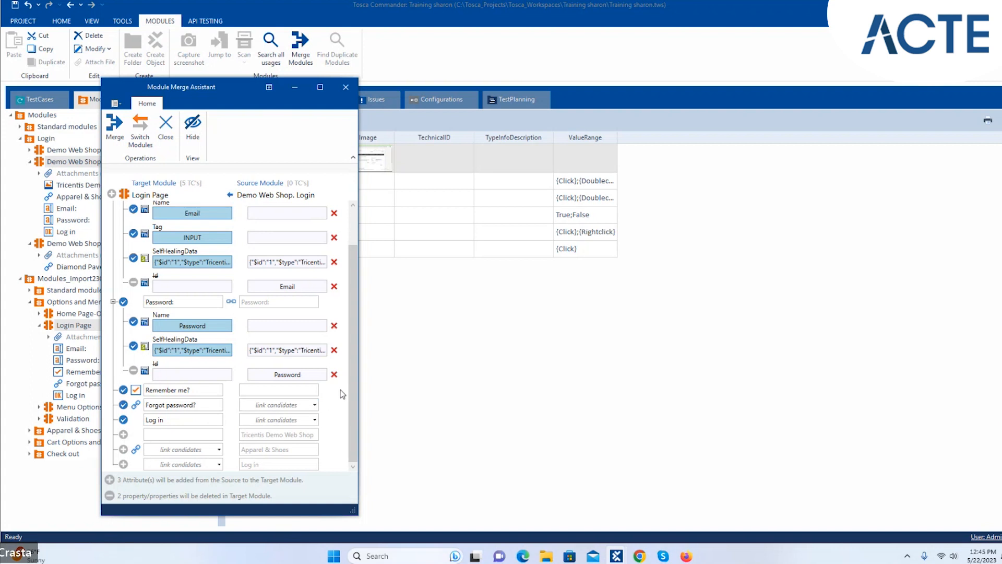
left_click(315, 419)
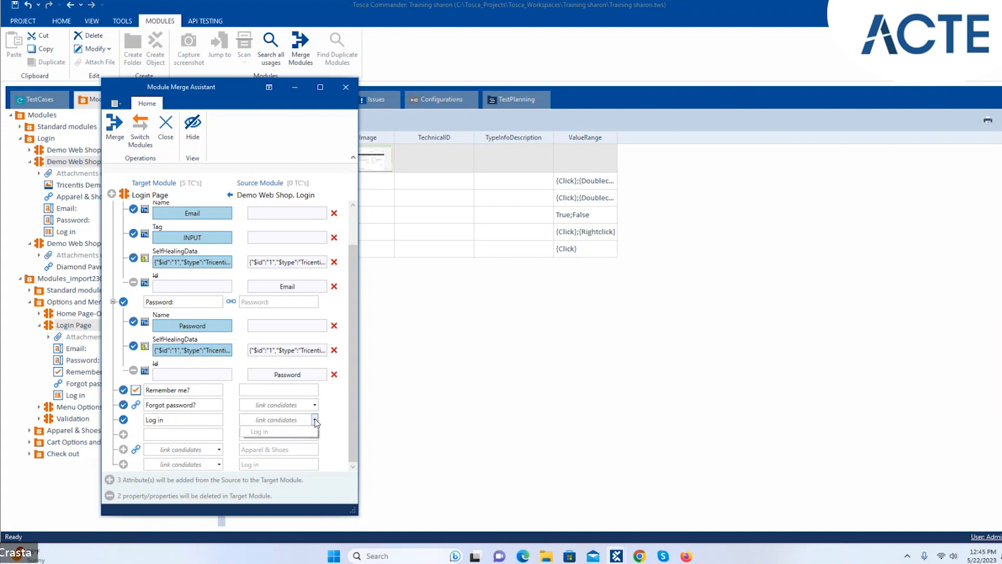
left_click(287, 431)
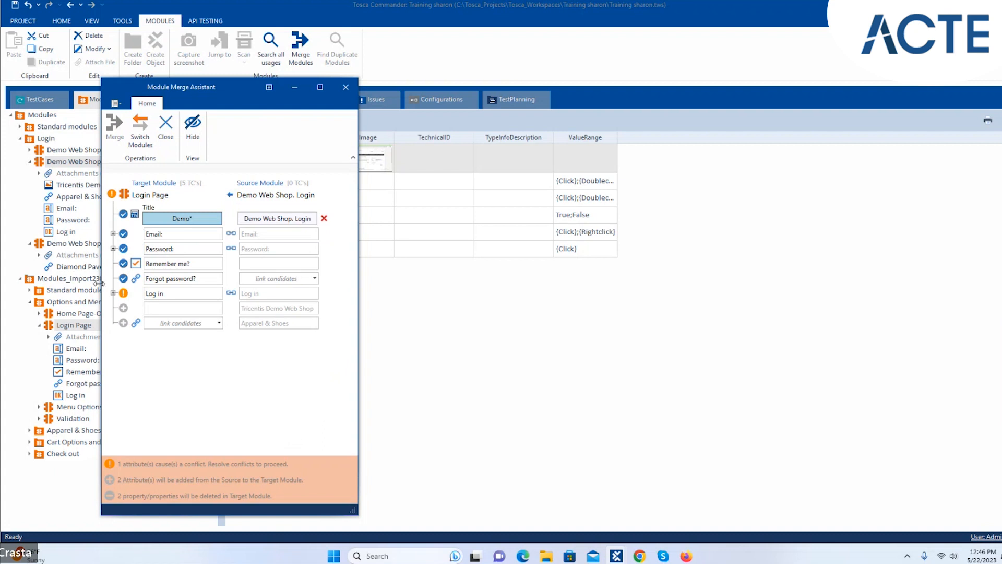
- Resolve the Log in conflict by keeping the target's SelfHealingData value and INPUT tag
left_click(113, 294)
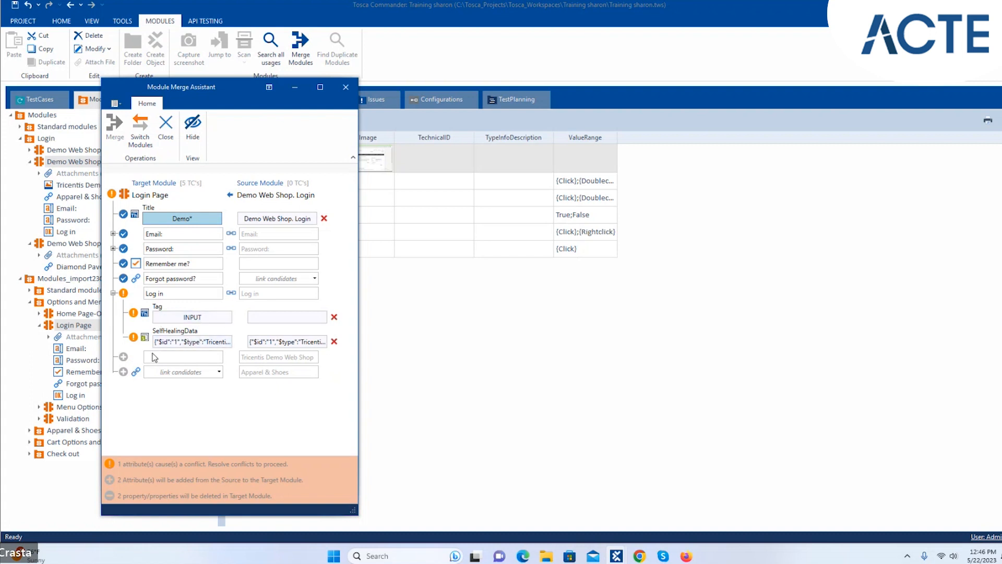
left_click(177, 343)
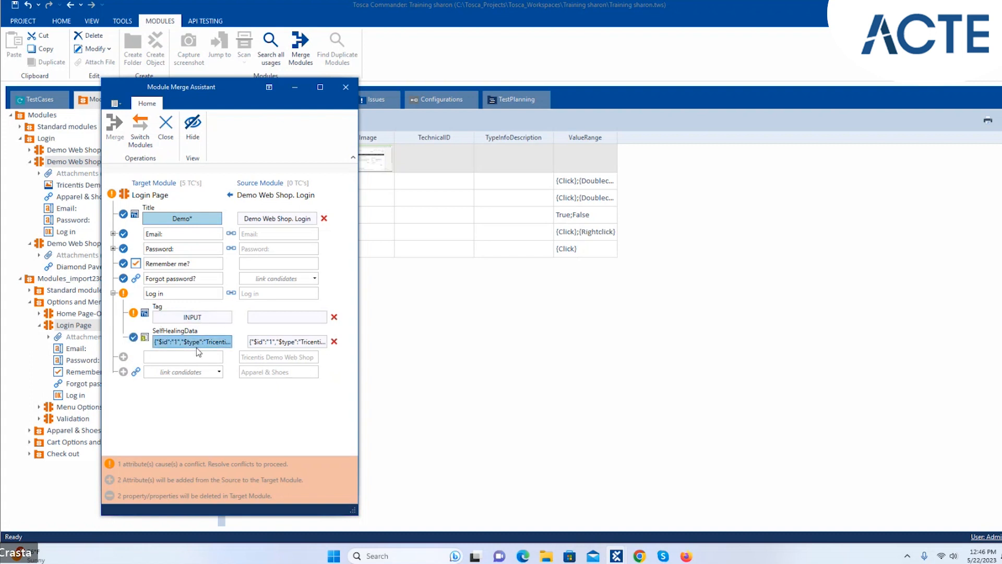
left_click(189, 318)
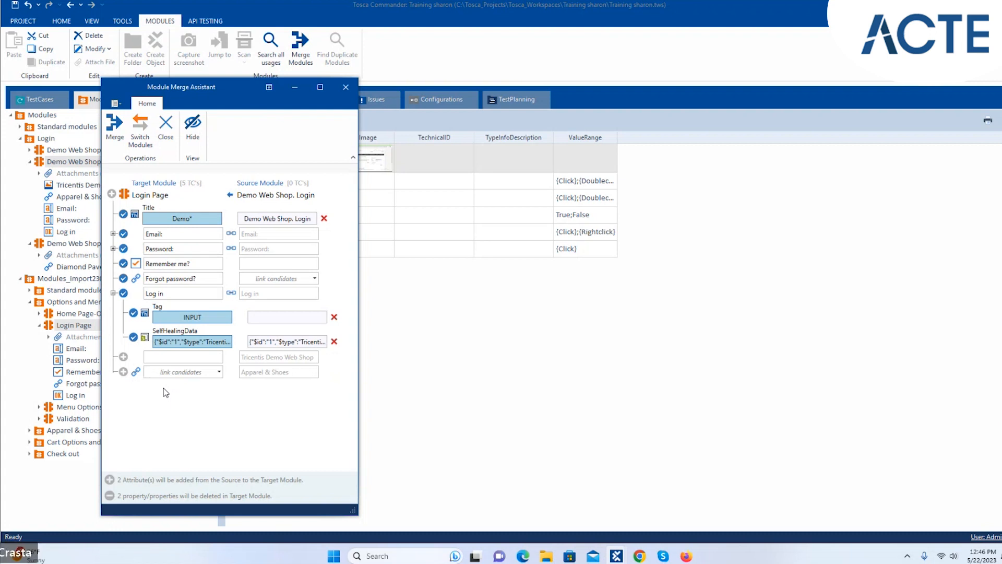
left_click(219, 373)
left_click(219, 372)
- Merge the source module into Login Page and close the merge assistant
left_click(115, 124)
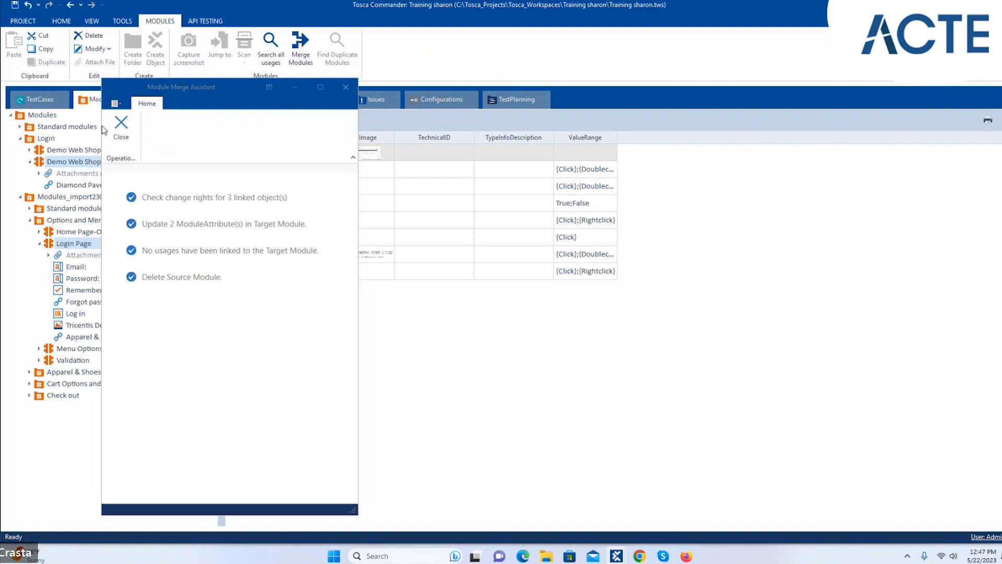
left_click(119, 131)
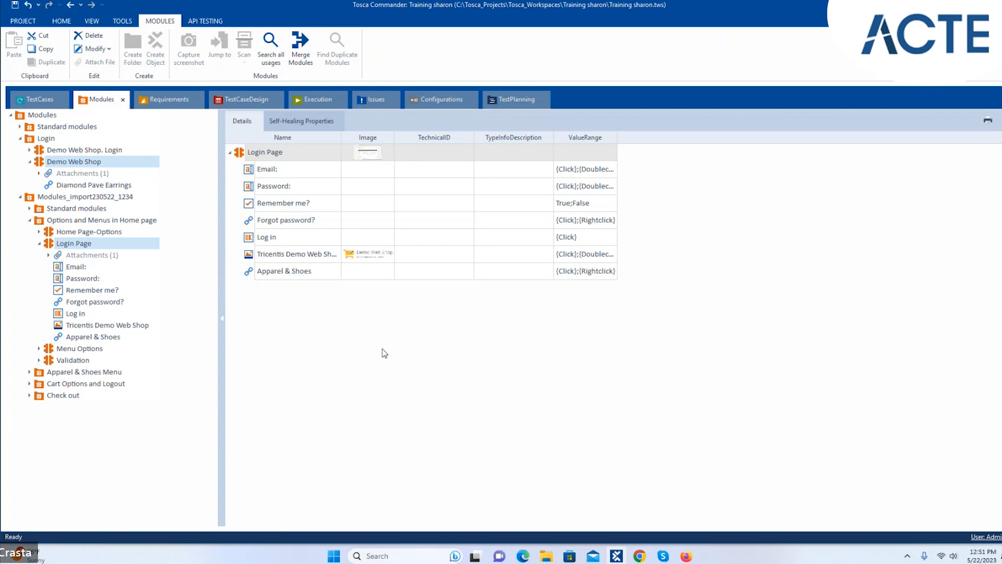
- Start a Rescan of the Login Page module from its context menu
right_click(121, 246)
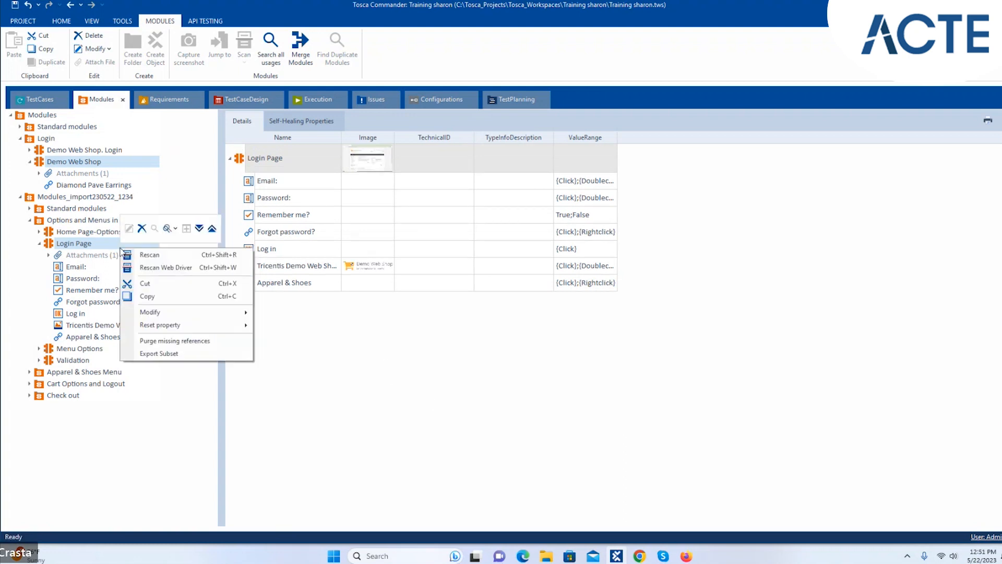
left_click(170, 257)
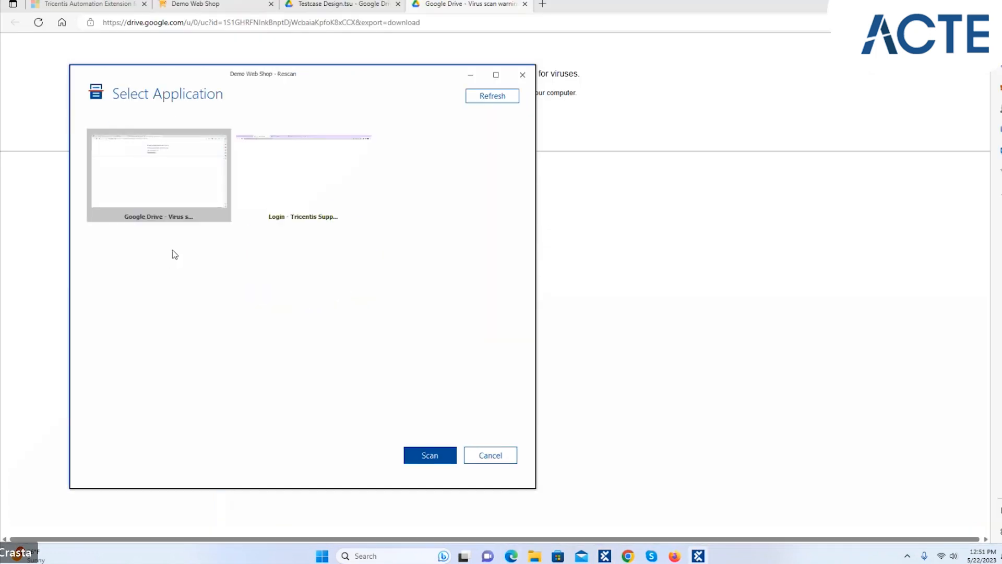
- Abandon the rescan's application choice and close the Google Drive warning and Testcase Design.tsu preview pages
left_click(491, 458)
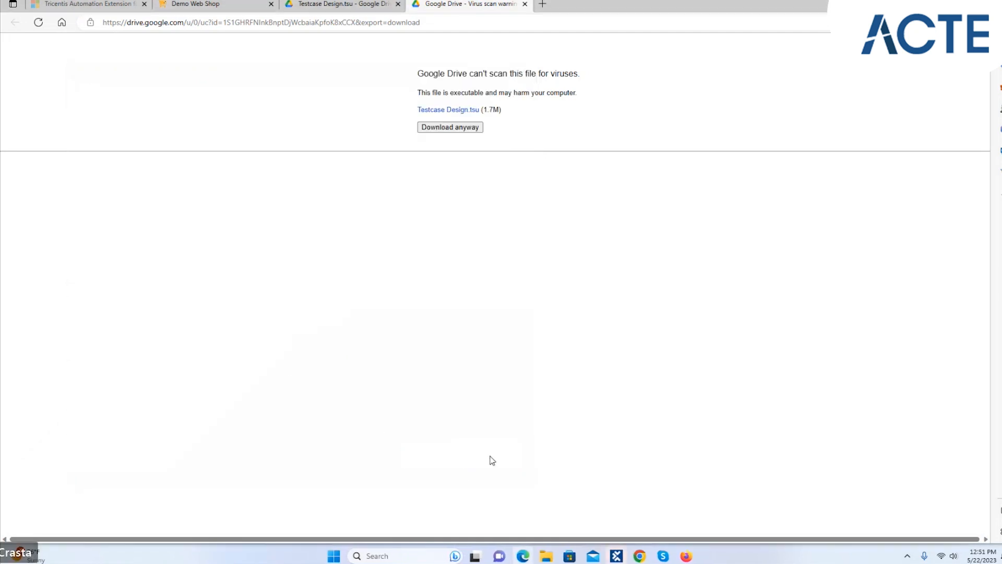
left_click(525, 4)
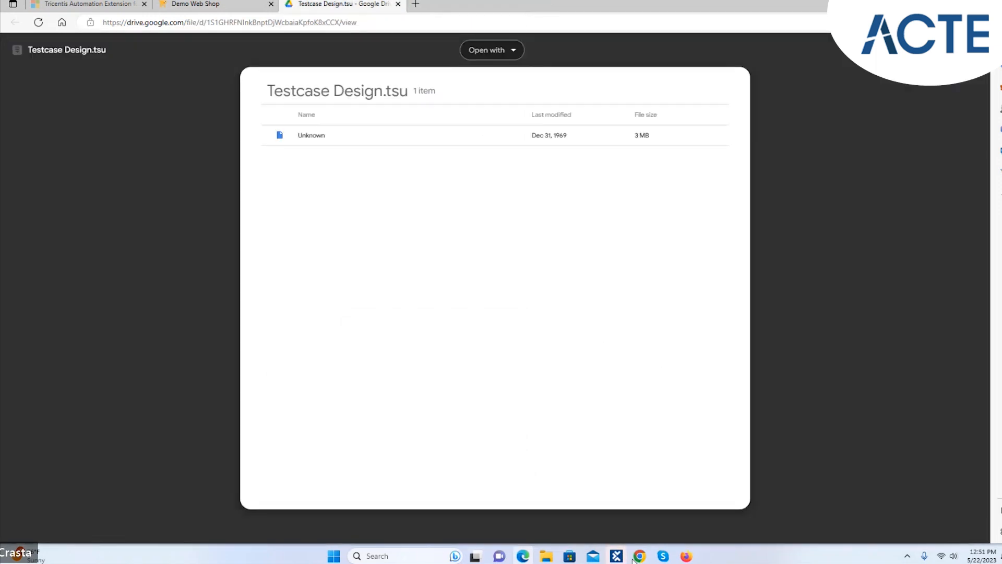
left_click(397, 4)
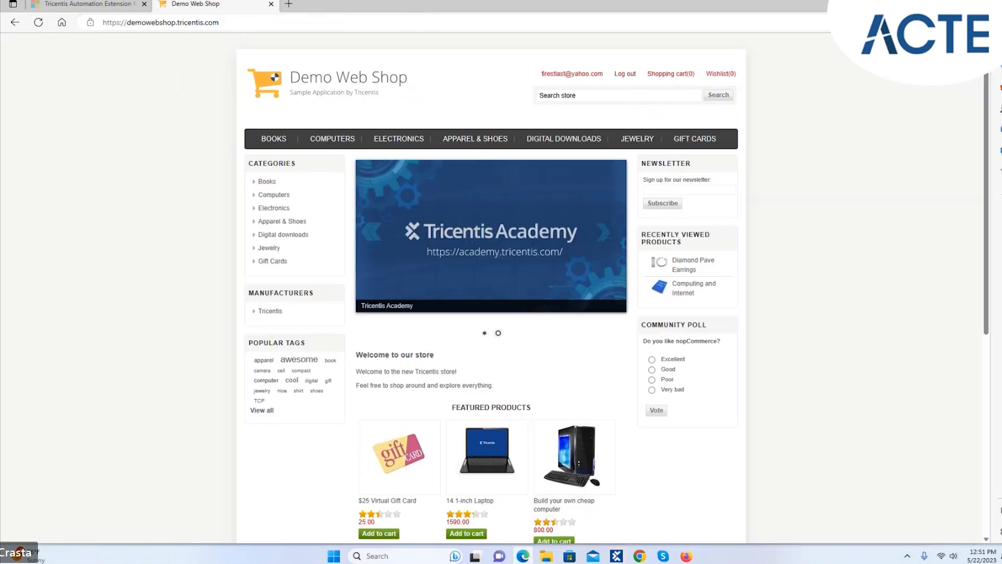
- Log out of Demo Web Shop to reach its sign-in page, then return to Tosca Commander
left_click(524, 558)
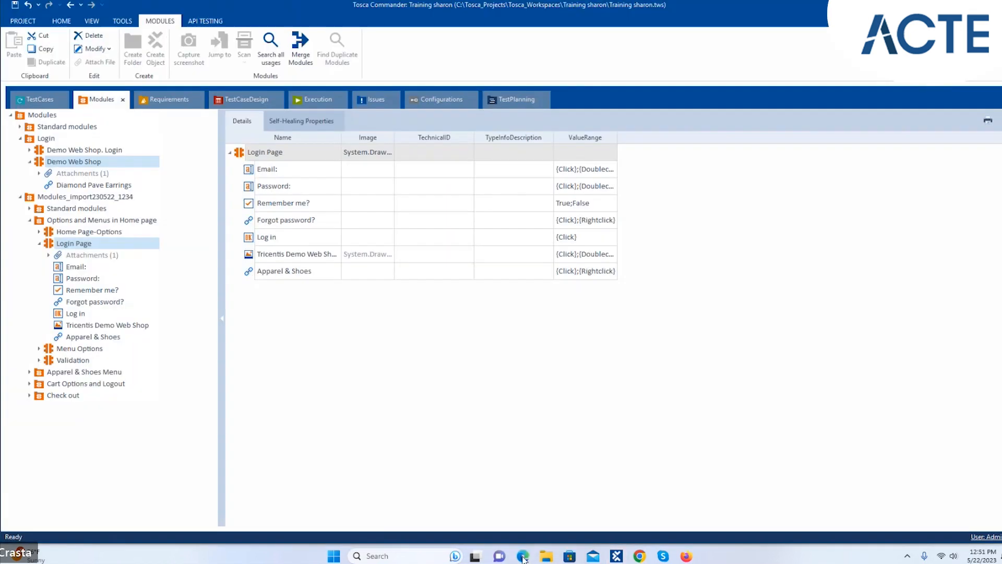
left_click(524, 559)
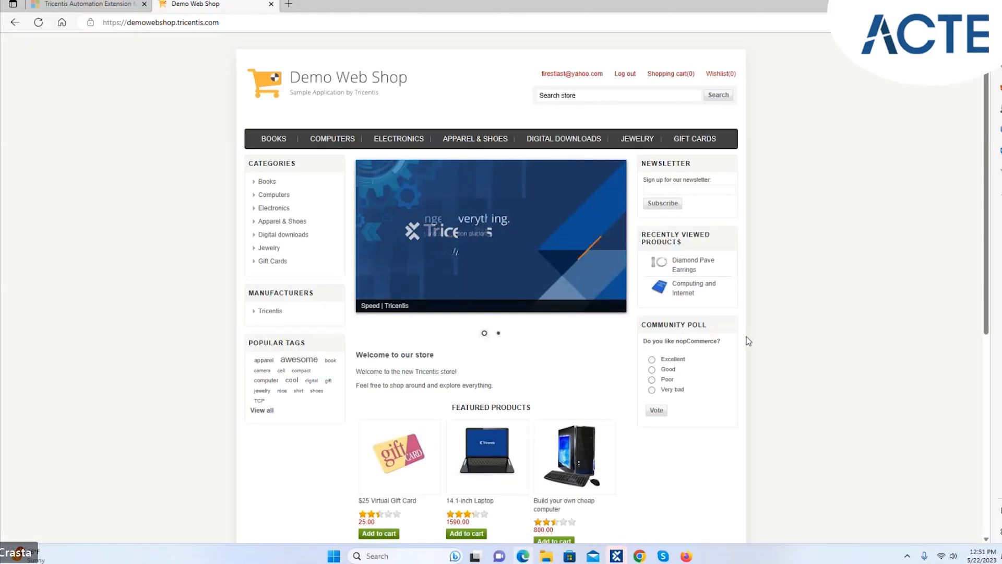
left_click(625, 73)
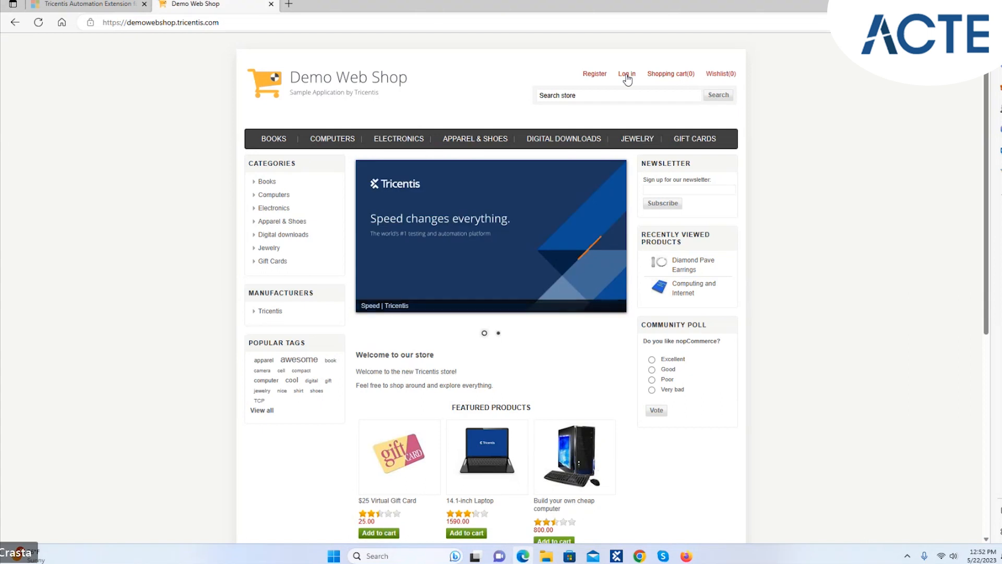
left_click(626, 74)
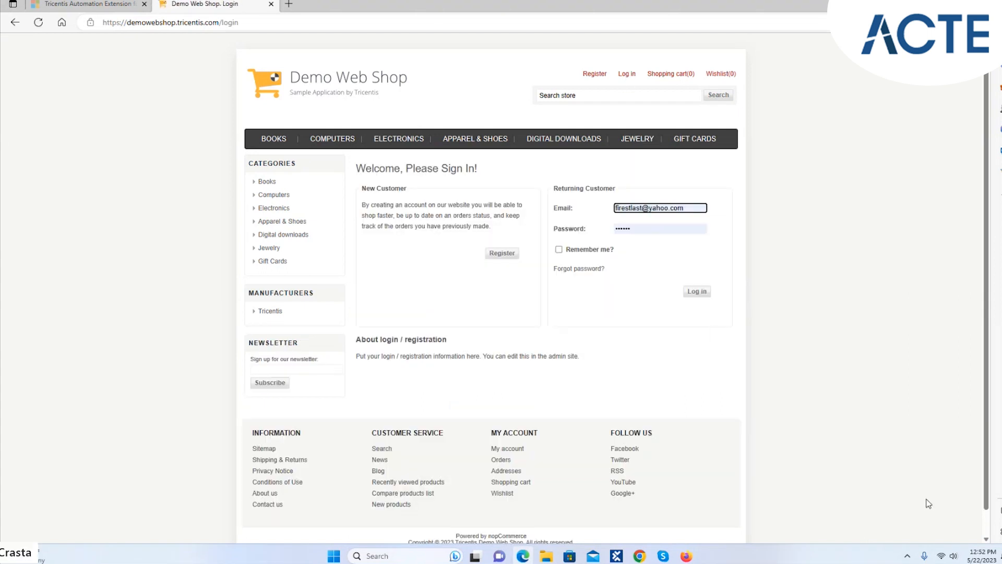
left_click(617, 558)
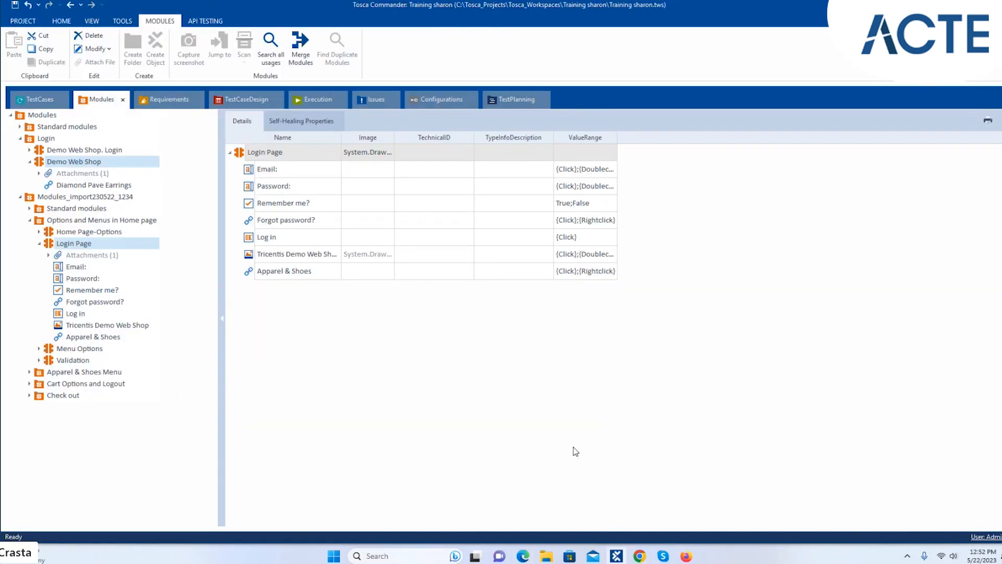
- Select Login Page's Email attribute and expand its properties: TextBox, Html engine, INPUT tag
right_click(133, 244)
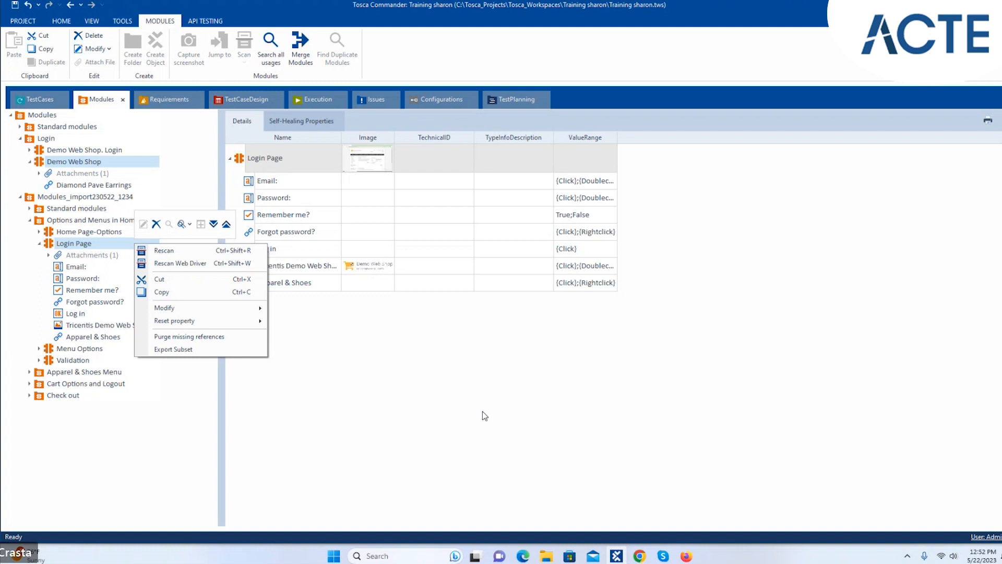
left_click(484, 416)
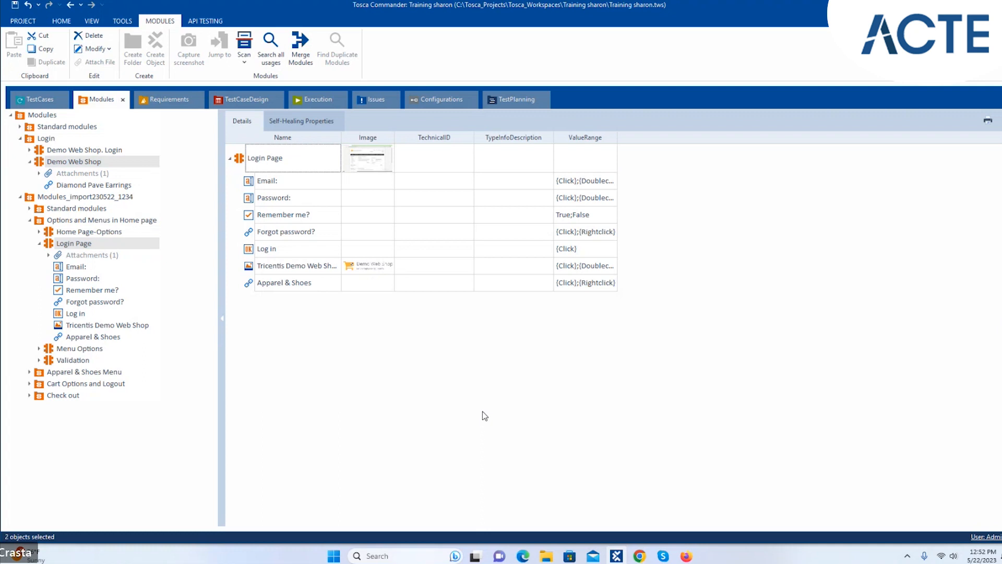
left_click(76, 266)
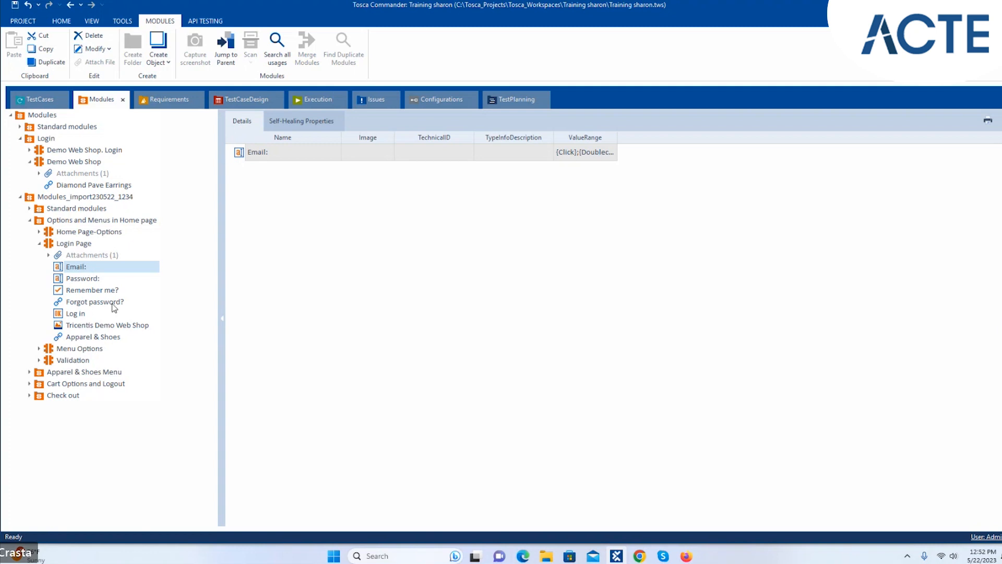
left_click(109, 337)
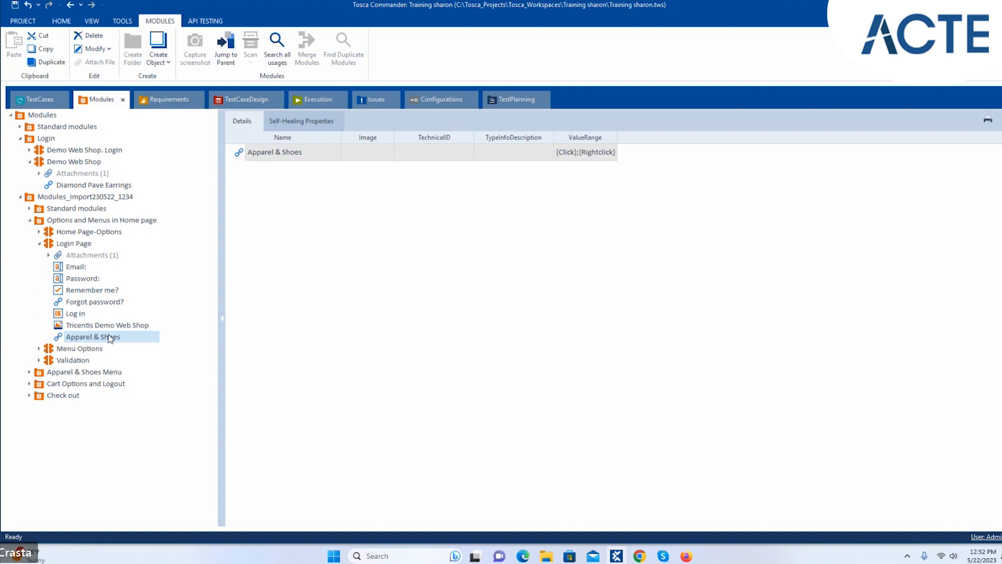
left_click(96, 268)
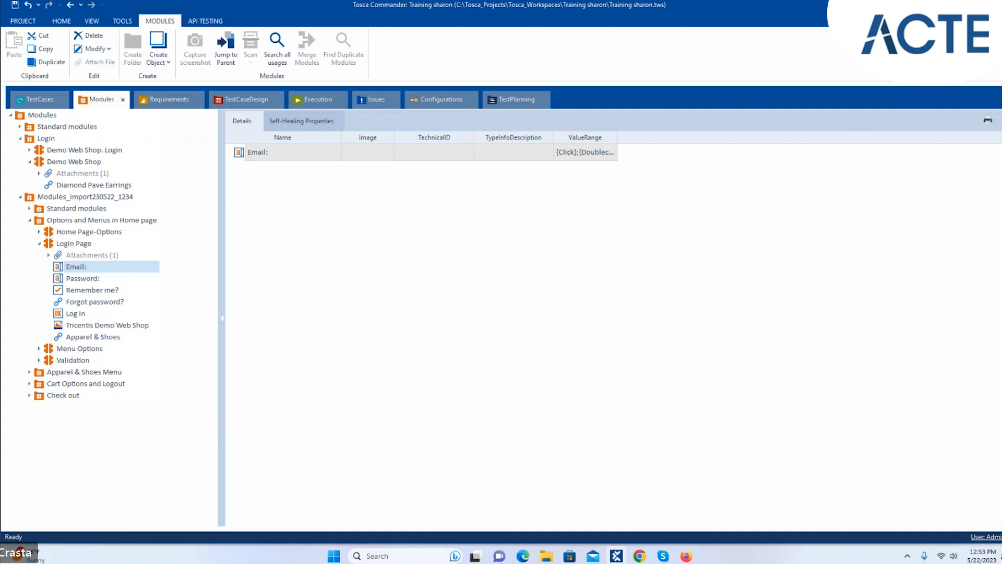
left_click(1001, 318)
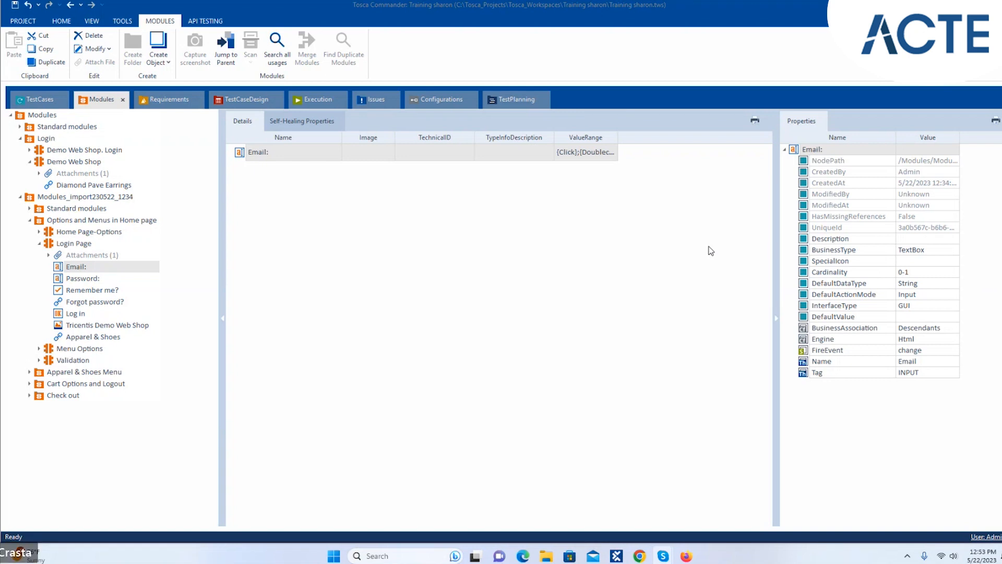
- Rename the Email attribute's Name property to Emaileeee
left_click(916, 362)
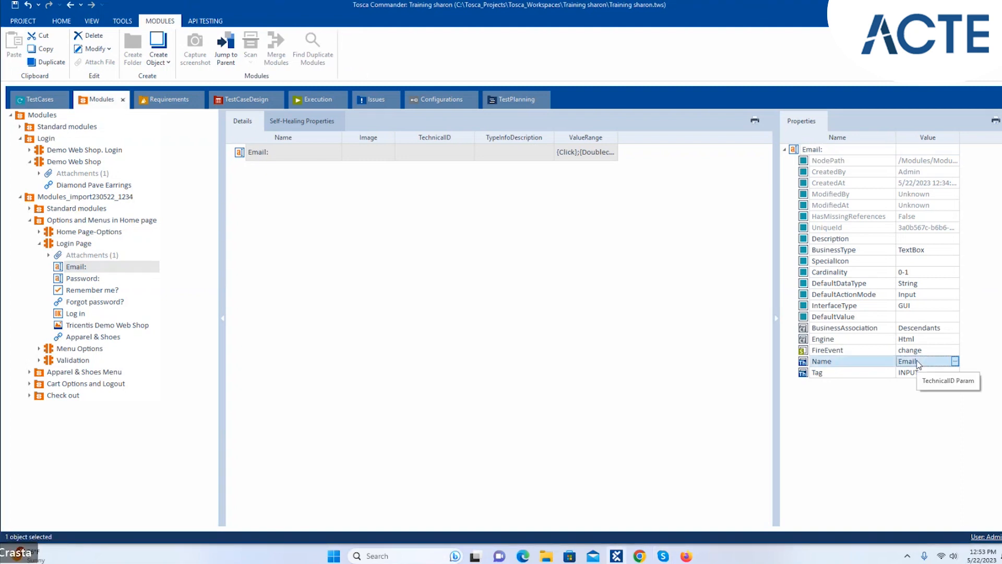
left_click(954, 361)
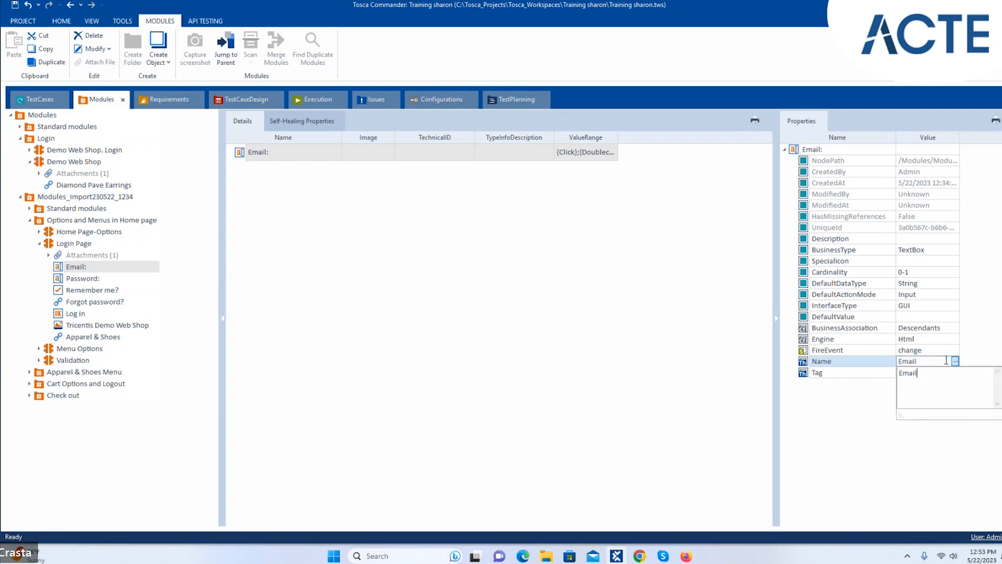
type("eeee")
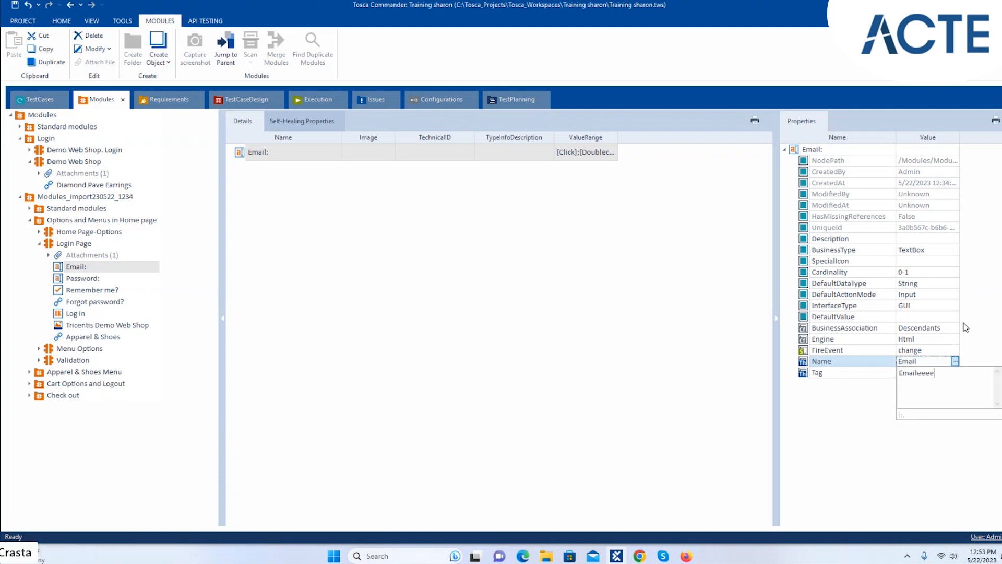
left_click(966, 327)
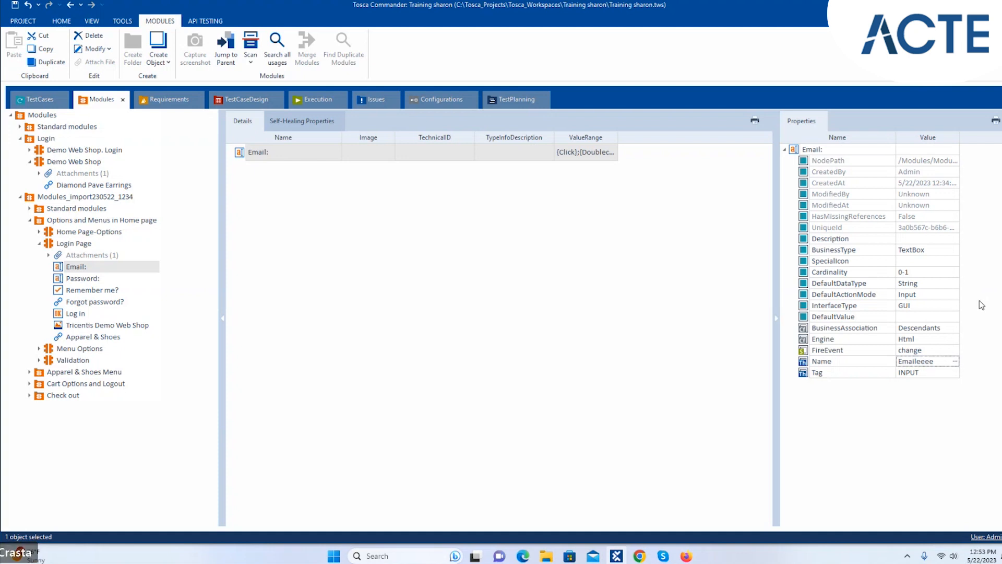
- Select the Login Page module and start its Rescan
right_click(105, 270)
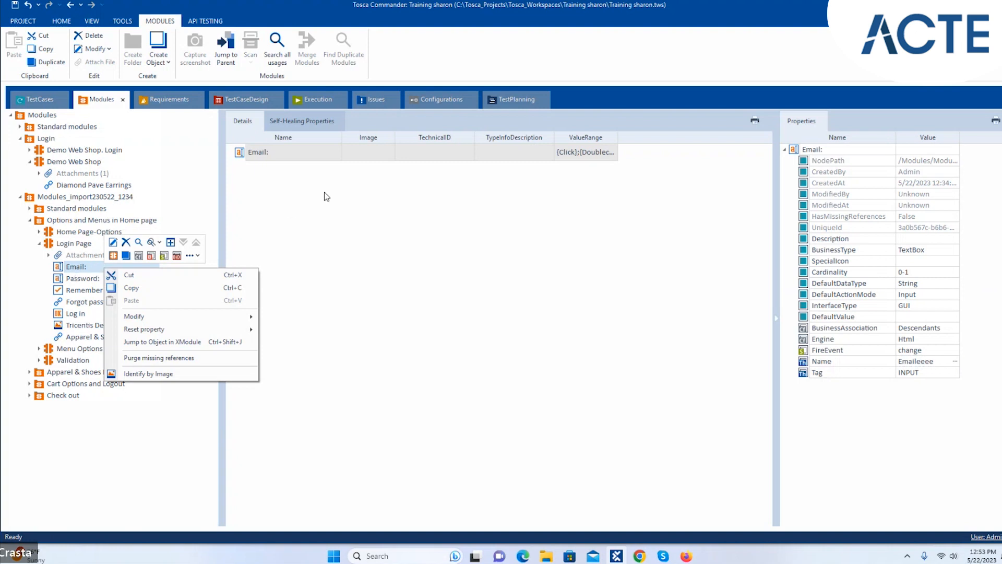
left_click(350, 250)
left_click(97, 242)
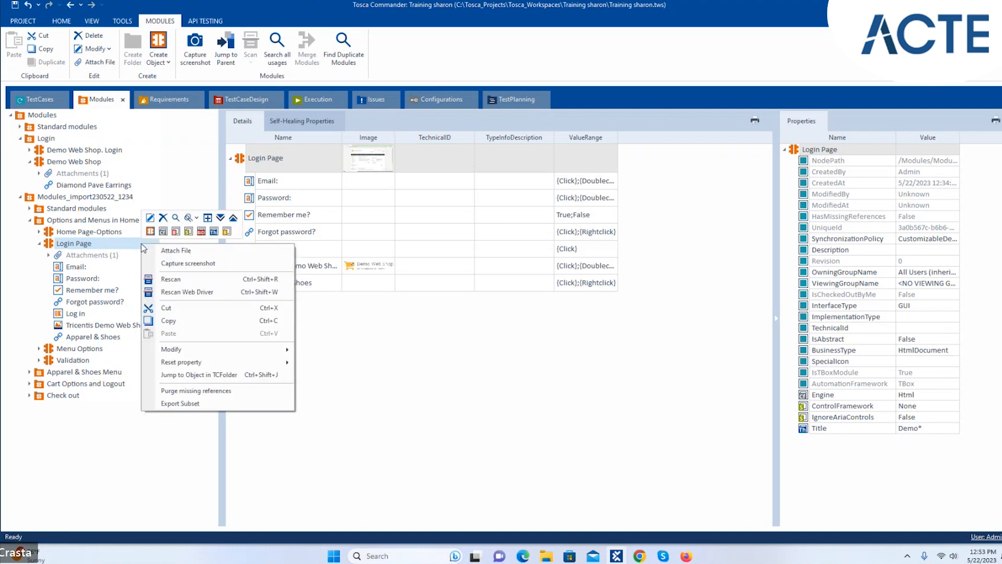
left_click(170, 280)
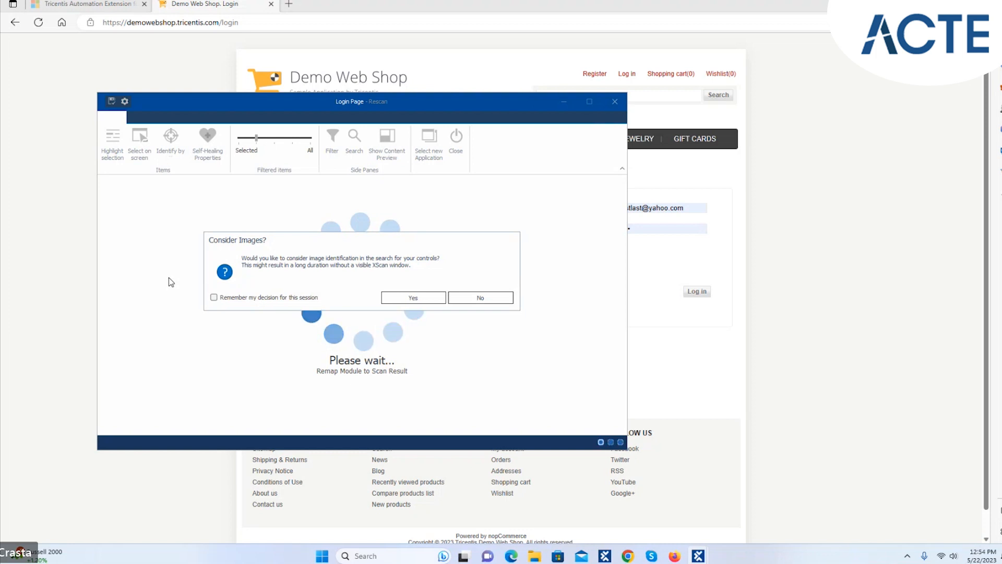
- Accept image identification and begin mapping the unmapped Email control in XScan
left_click(410, 297)
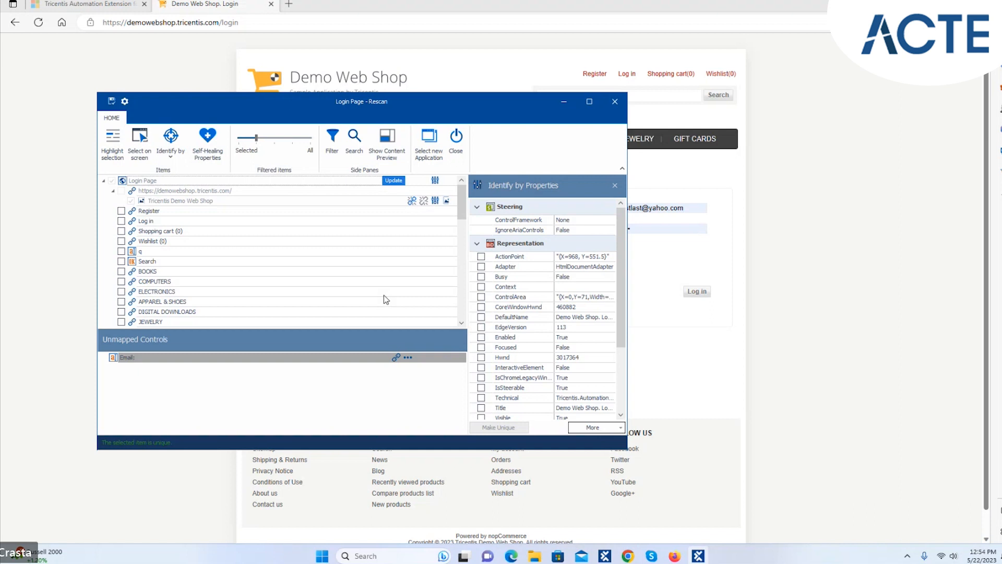
left_click(742, 450)
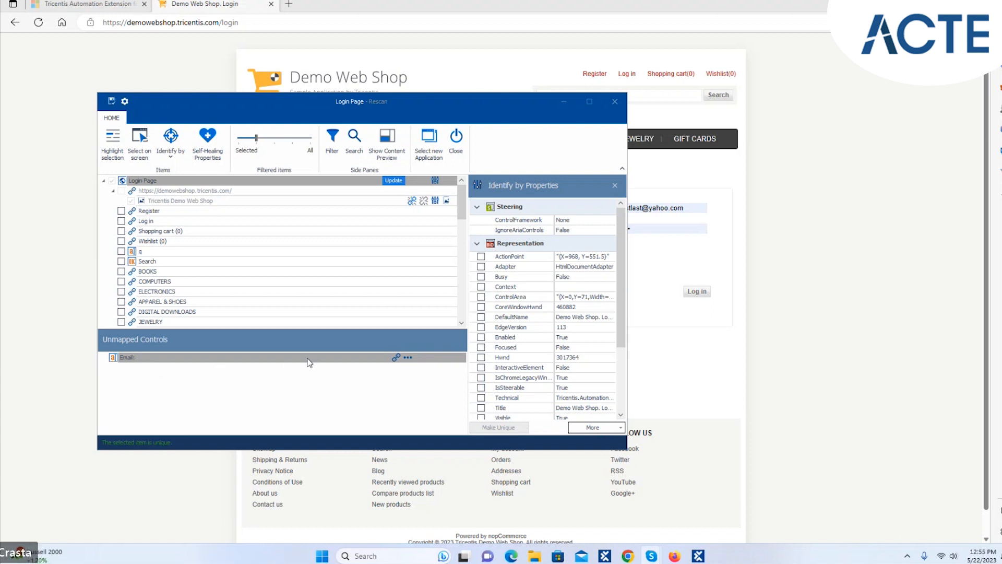
left_click(395, 357)
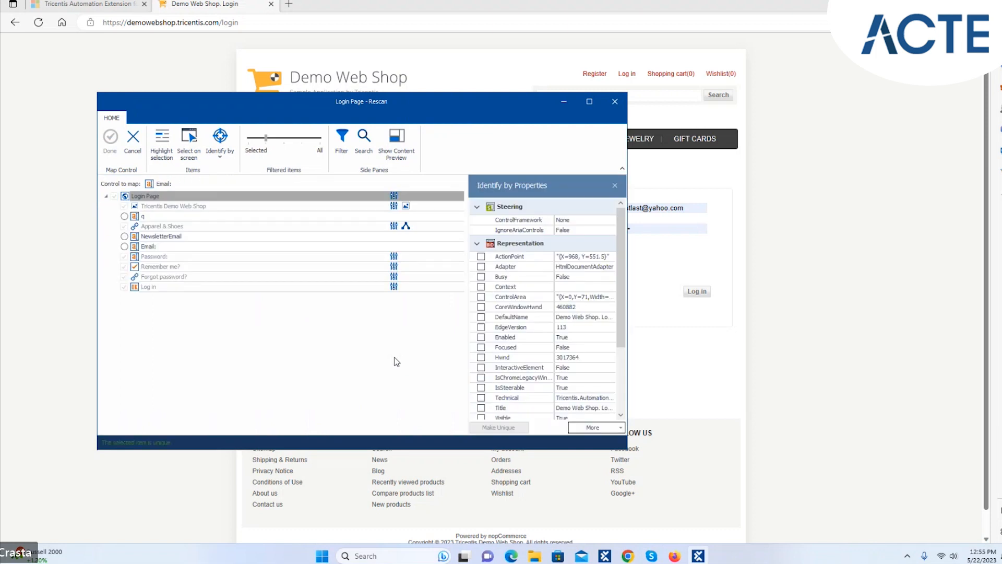
- Map Email to the page's Email field, showing the Name comparison Emaileeee versus Email
left_click(397, 248)
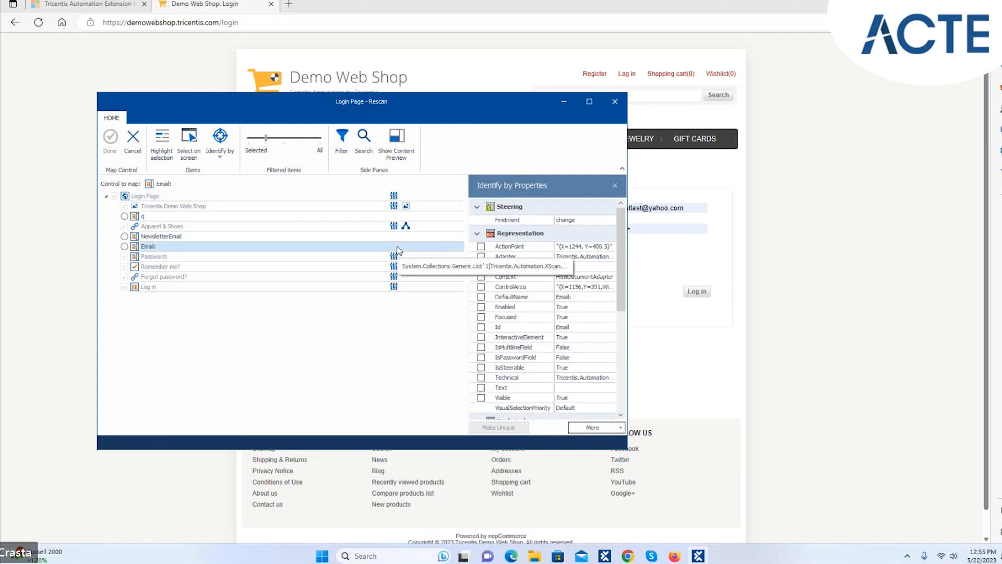
left_click_drag(626, 271, 626, 285)
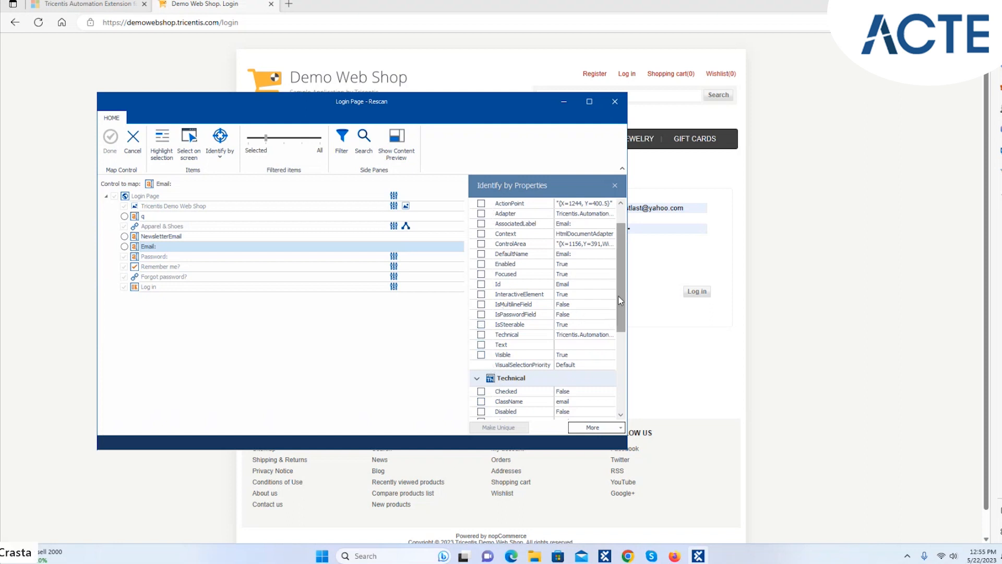
left_click_drag(624, 290, 624, 254)
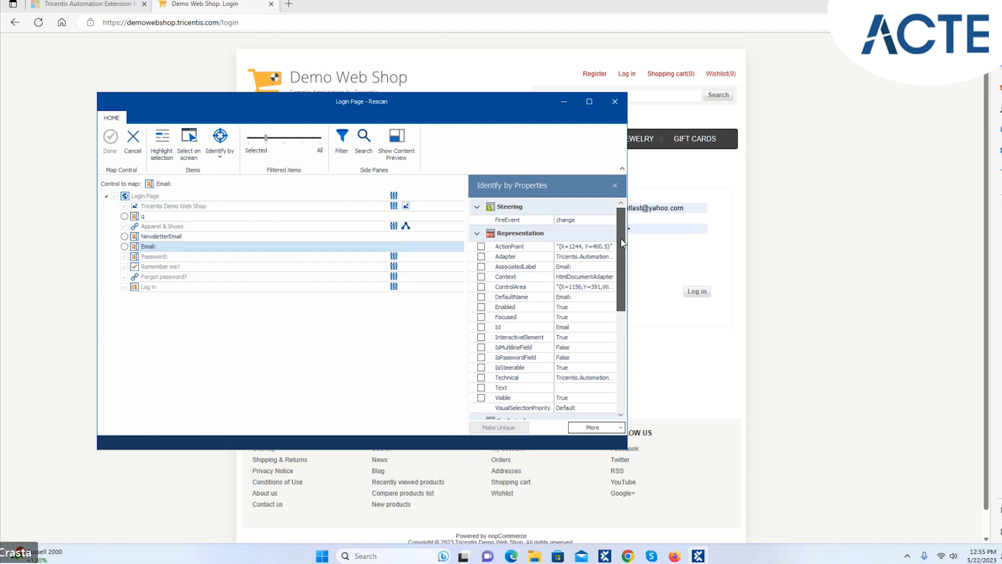
scroll(621, 282, "down", 2)
left_click_drag(621, 287, 621, 275)
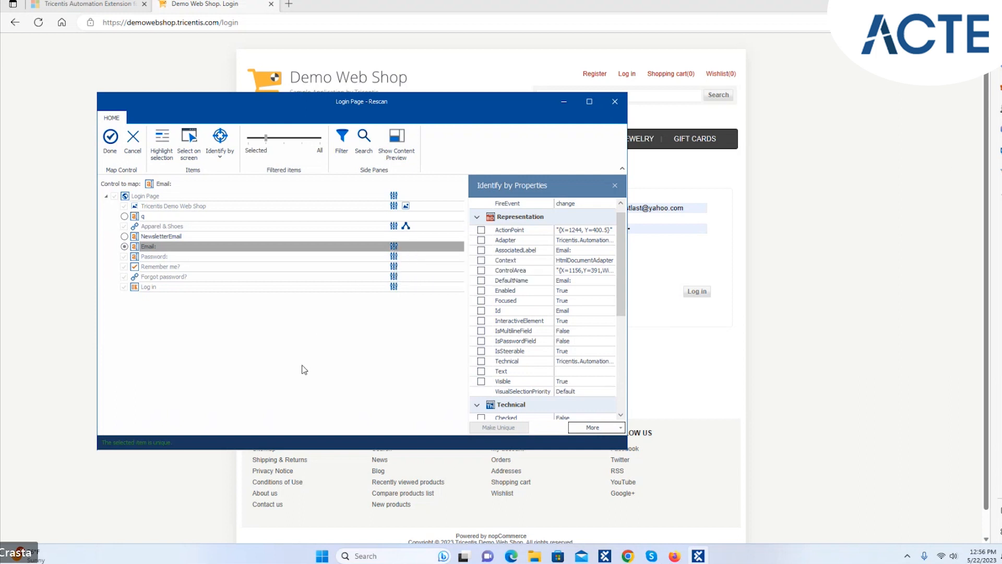
left_click_drag(626, 273, 627, 358)
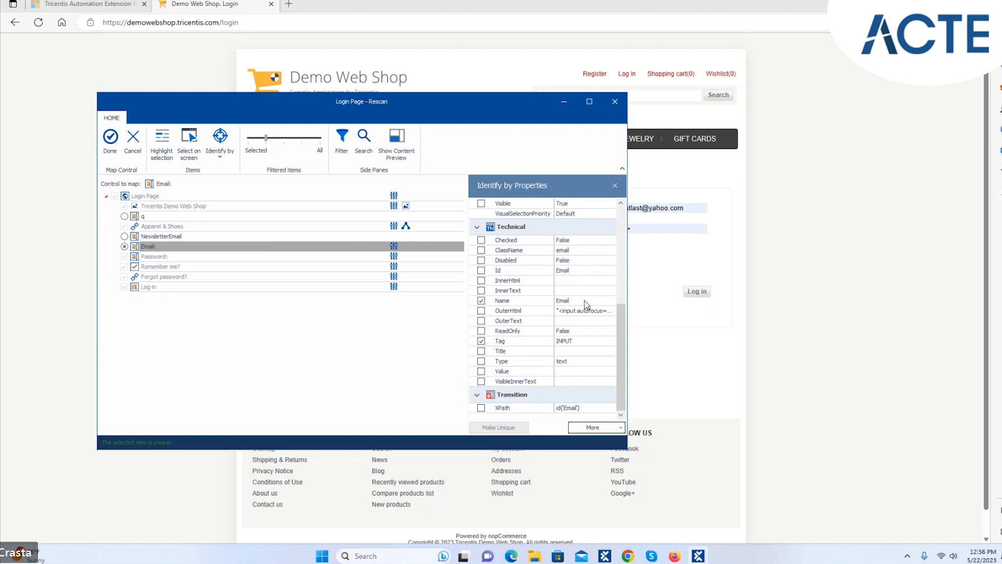
left_click(109, 140)
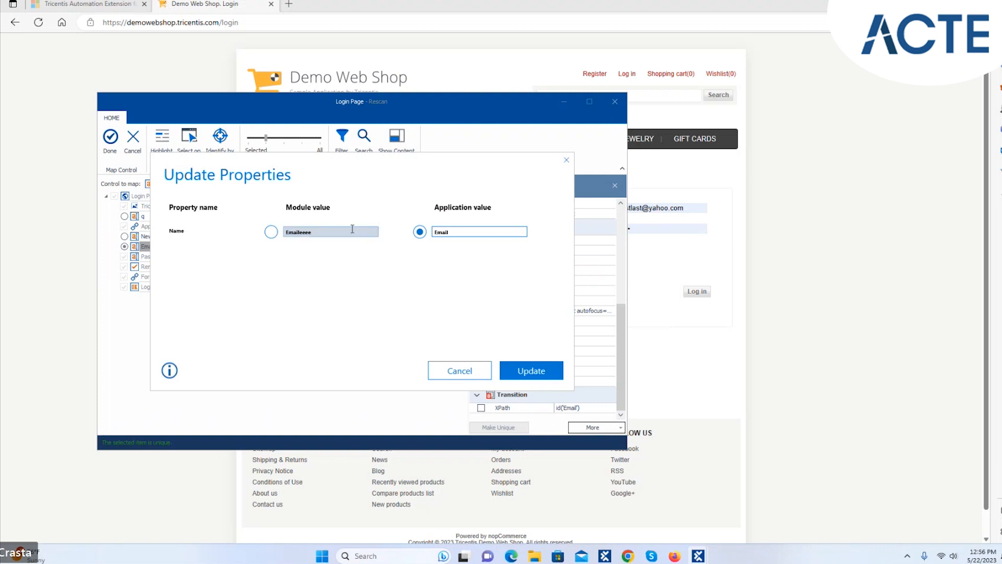
- Apply the application's Email name, accept image identification, then save and close the Login Page rescan
left_click(531, 370)
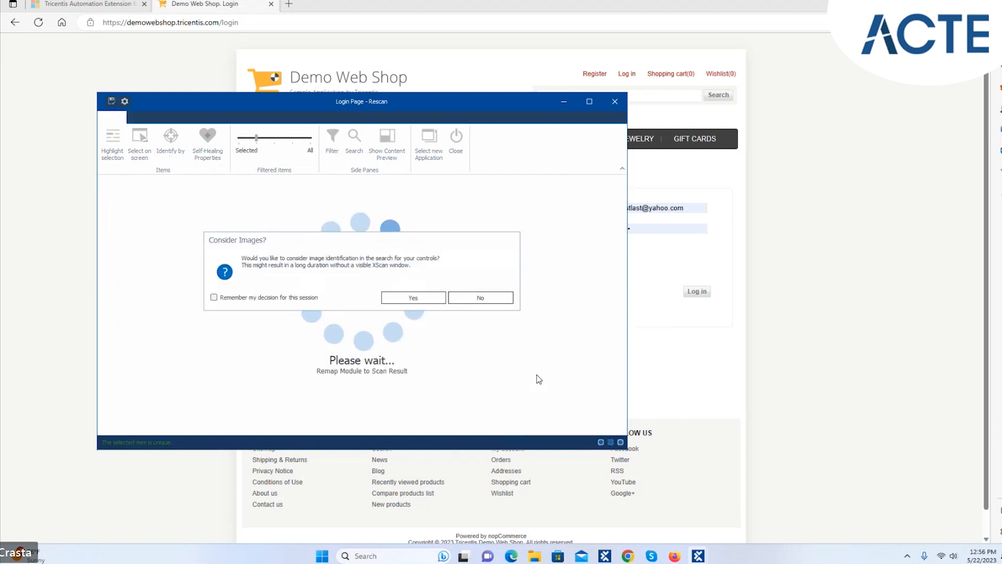
left_click(412, 298)
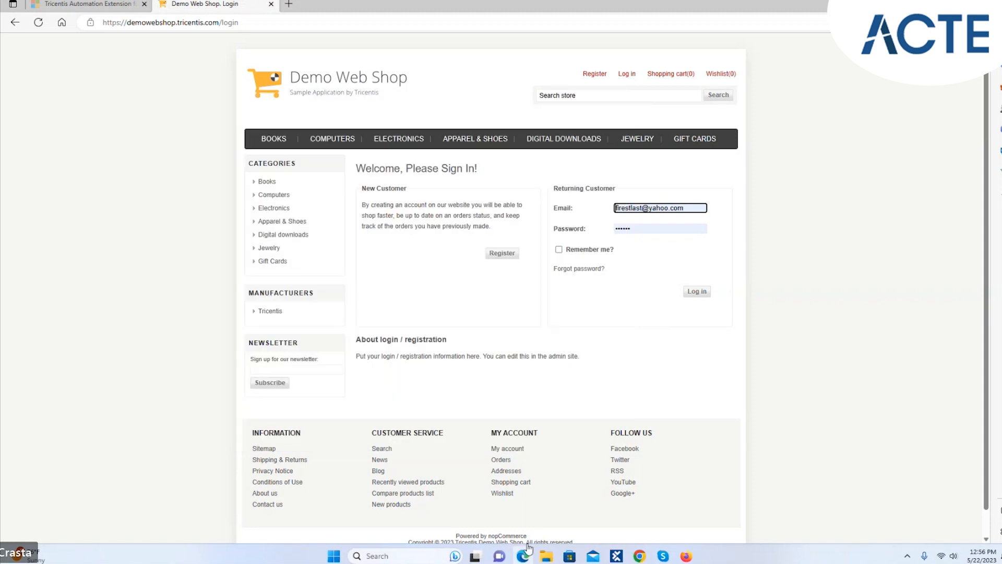
mouse_move(605, 556)
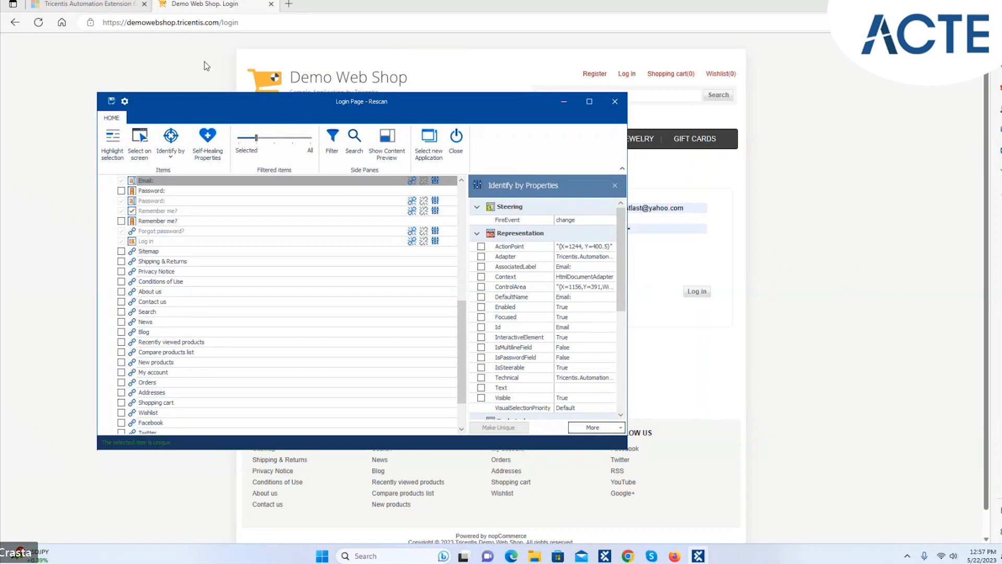
left_click(110, 103)
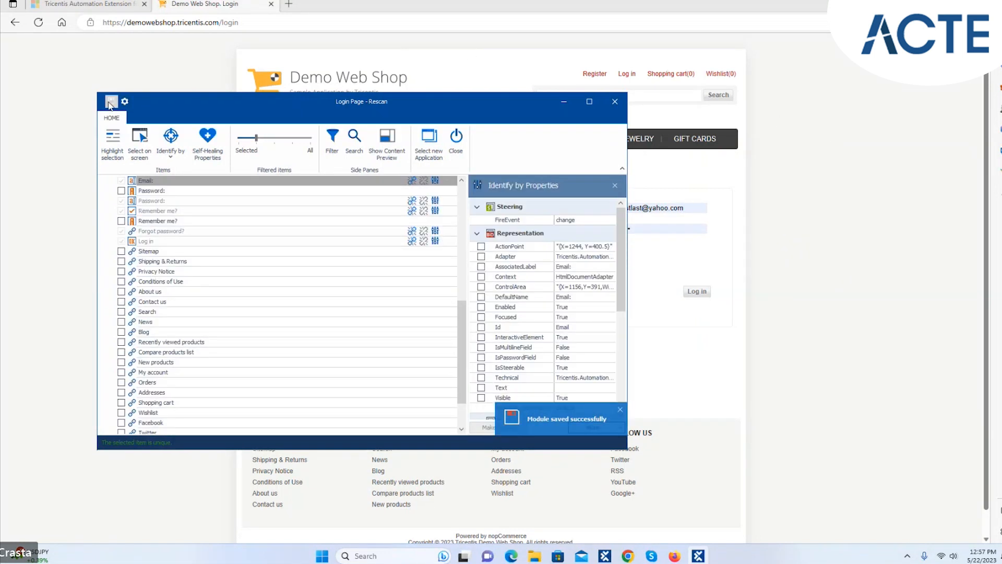
left_click(614, 103)
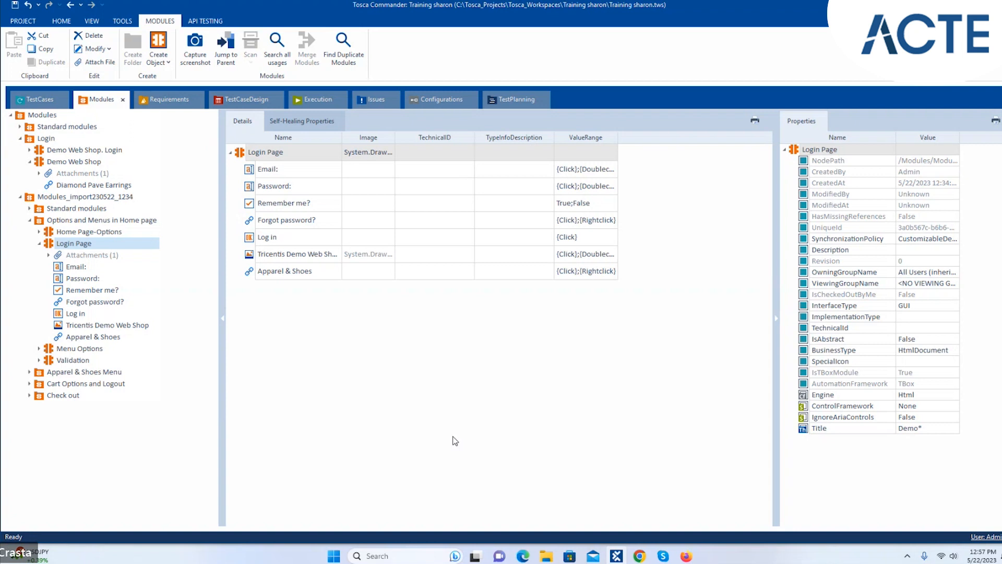
- Go from TestCaseDesign to the TestCases section with its Standard module examples and Virtual folders
left_click(261, 100)
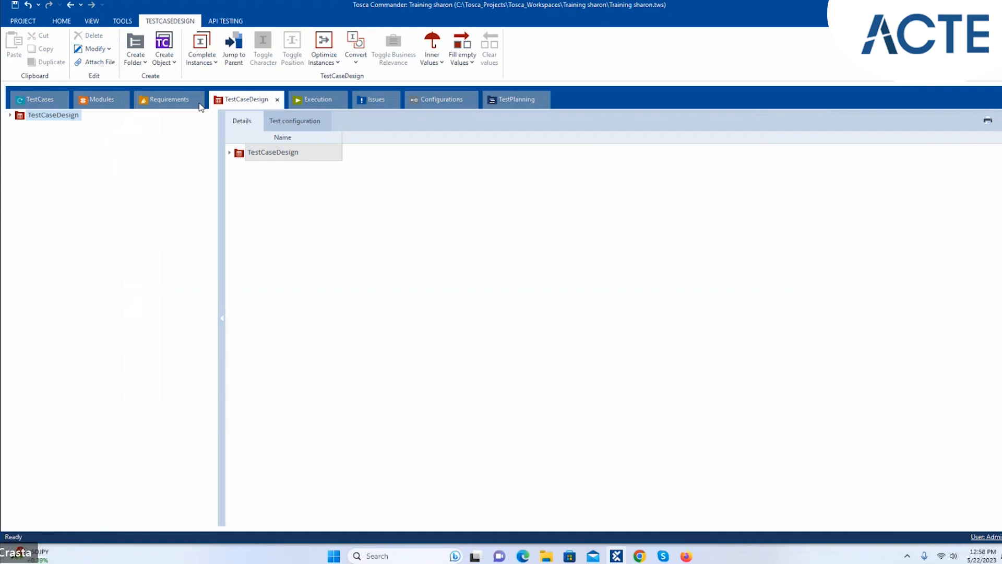
left_click(38, 101)
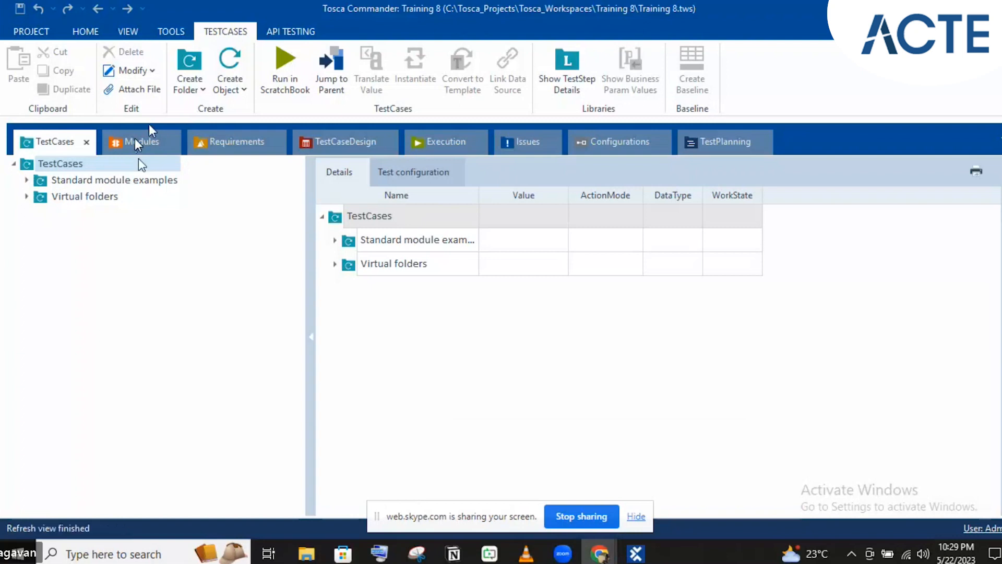
- From the Modules section, import Desktop\Tosca Teaching\Testcase Design.tsu as new objects
left_click(141, 144)
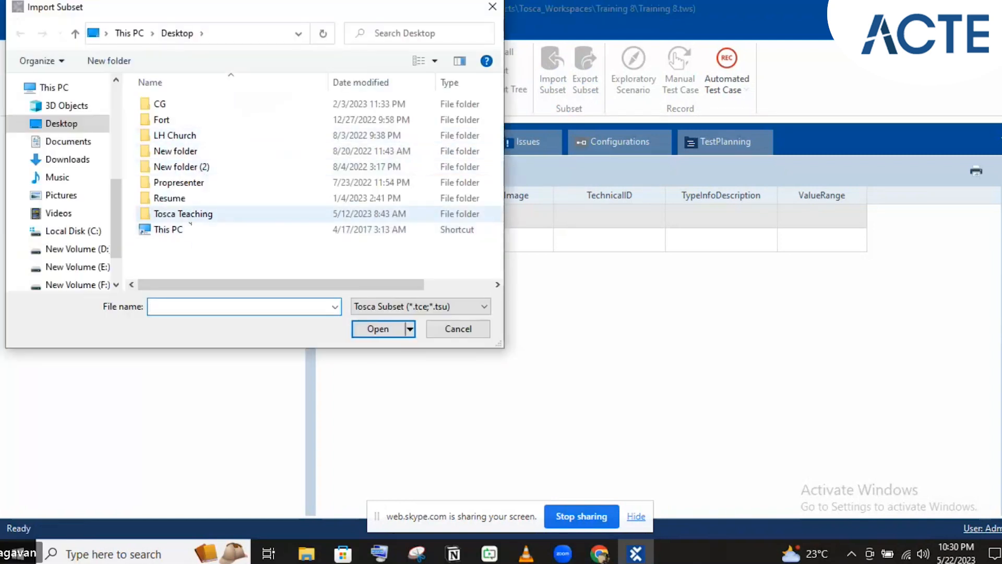
left_click(186, 219)
double_click(186, 220)
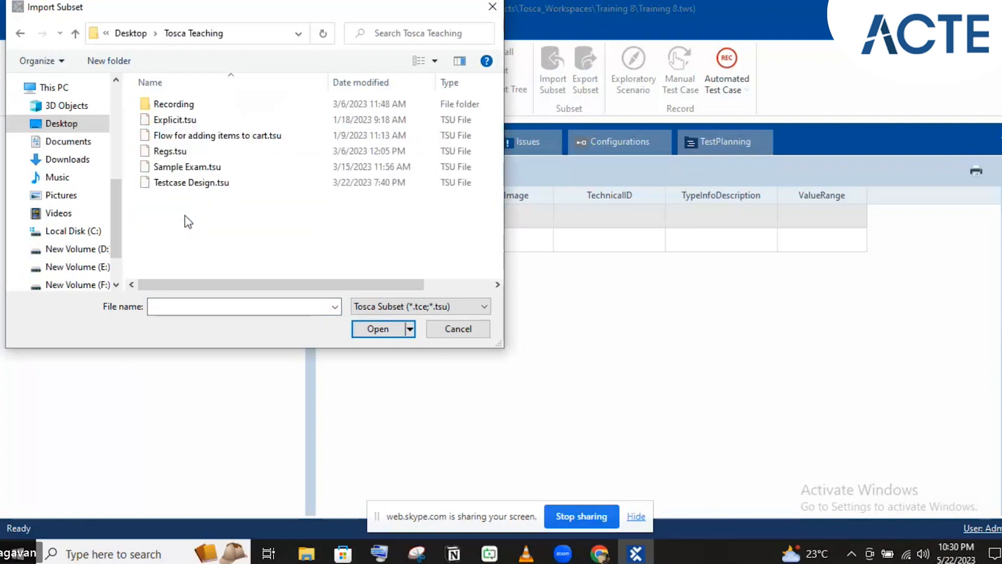
left_click(188, 184)
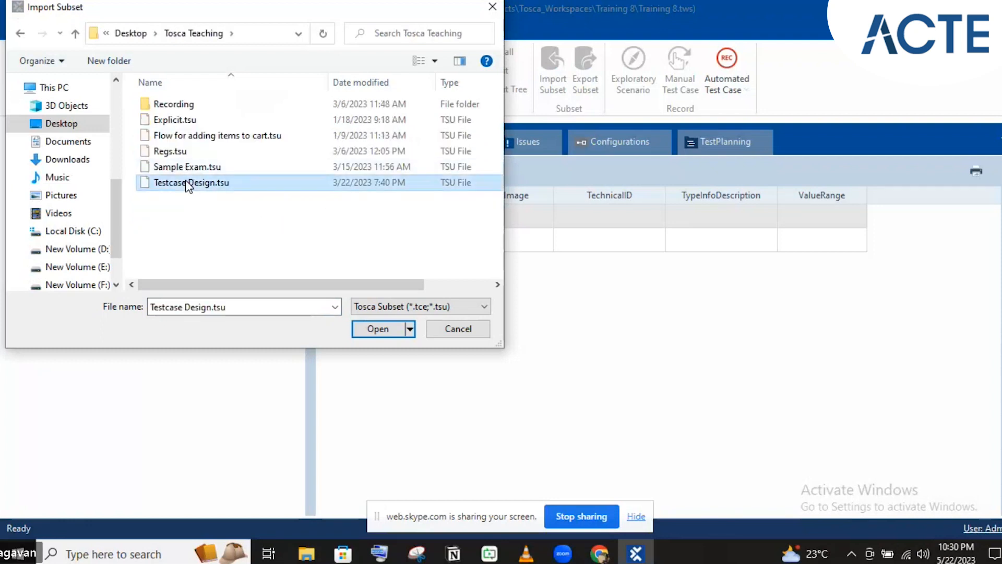
left_click(368, 331)
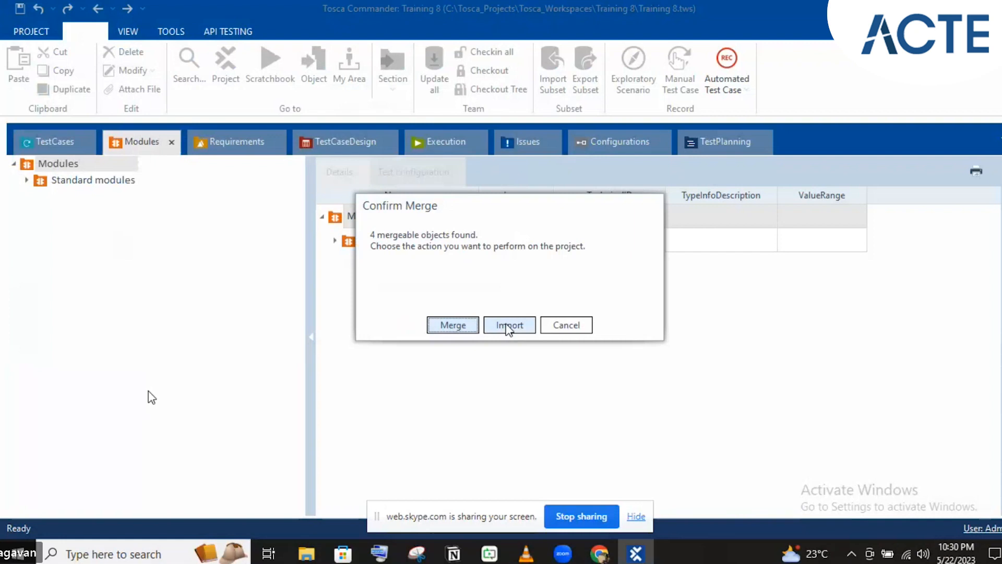
left_click(509, 326)
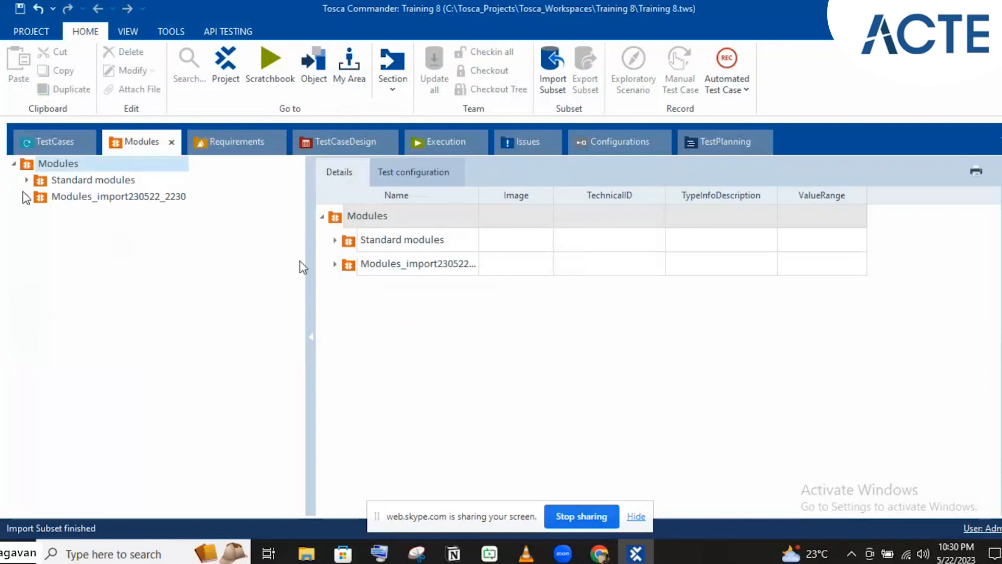
- Expand the imported TestCases_import230522_2230 folder and its Test Case Design folder under TestCases
left_click(27, 197)
left_click(40, 141)
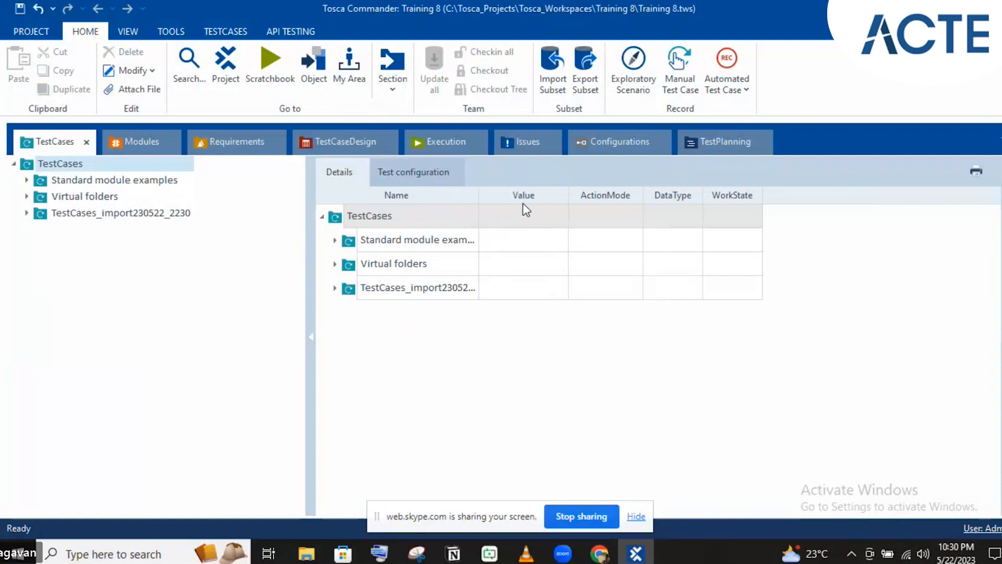
left_click(26, 210)
left_click(38, 230)
left_click(40, 230)
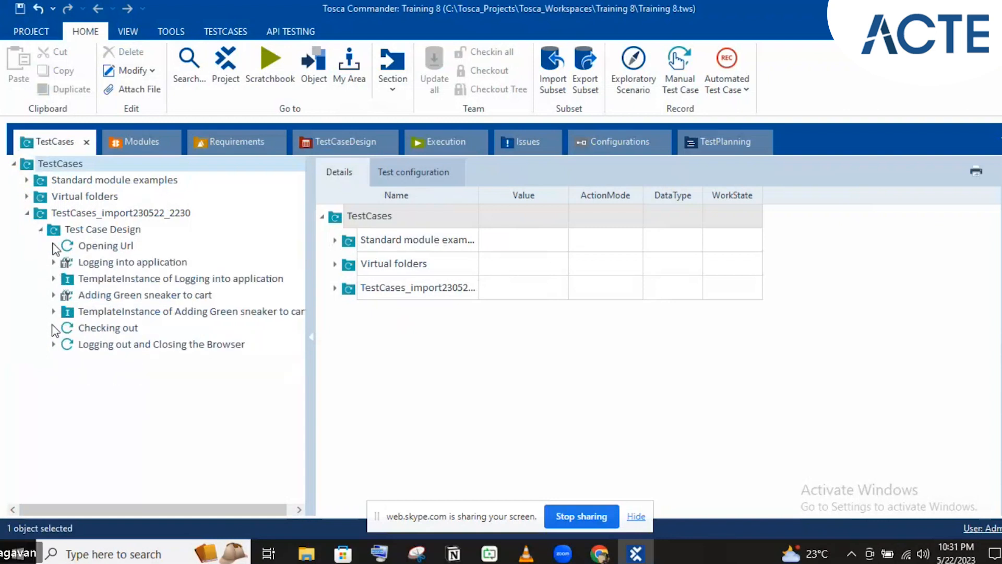
- Expand Checking out and display its step values: Terms and conditions True, Checkout x
double_click(67, 329)
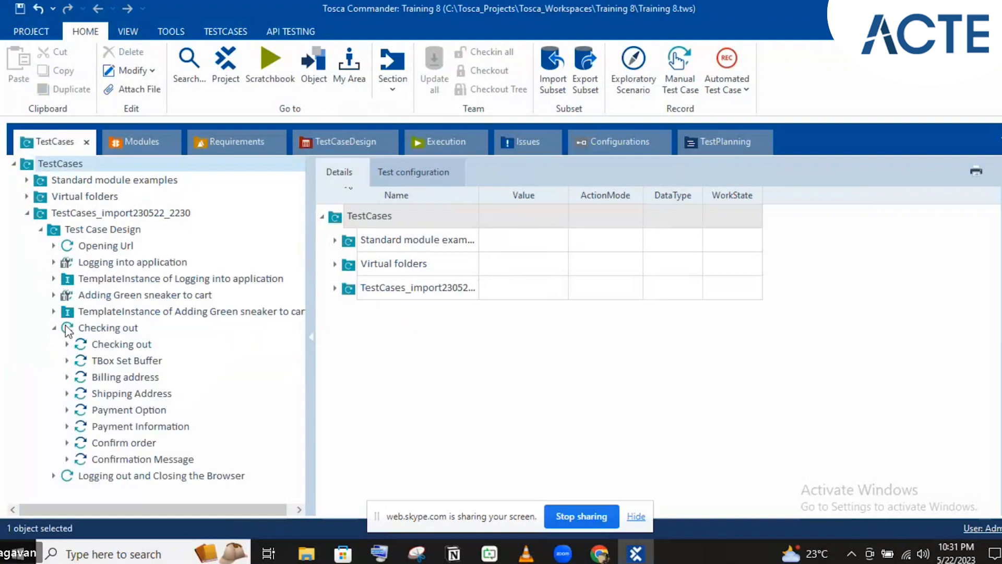
left_click(112, 346)
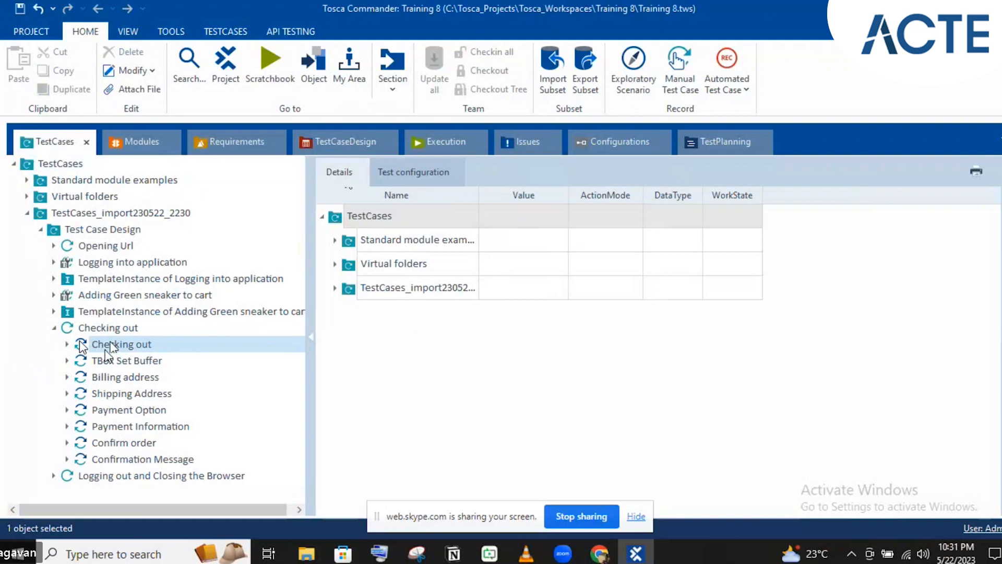
left_click(82, 345)
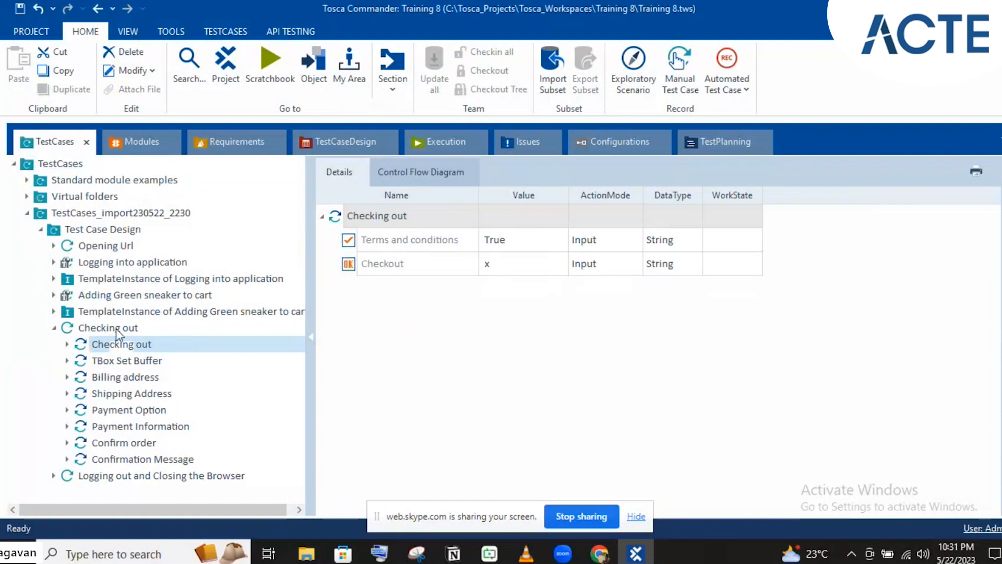
left_click(528, 240)
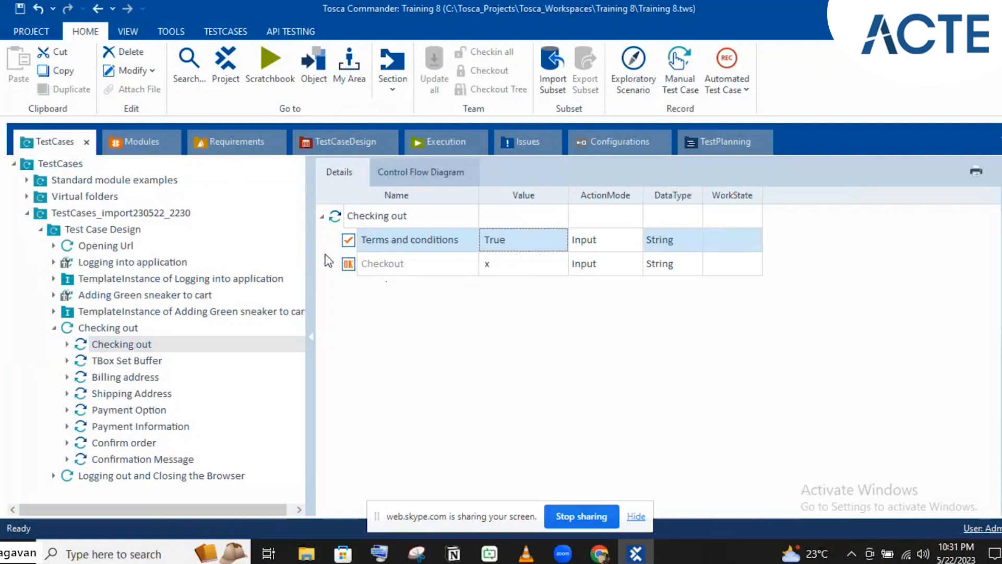
- Leave the Terms and conditions name unchanged and list its available action modes
left_click(382, 232)
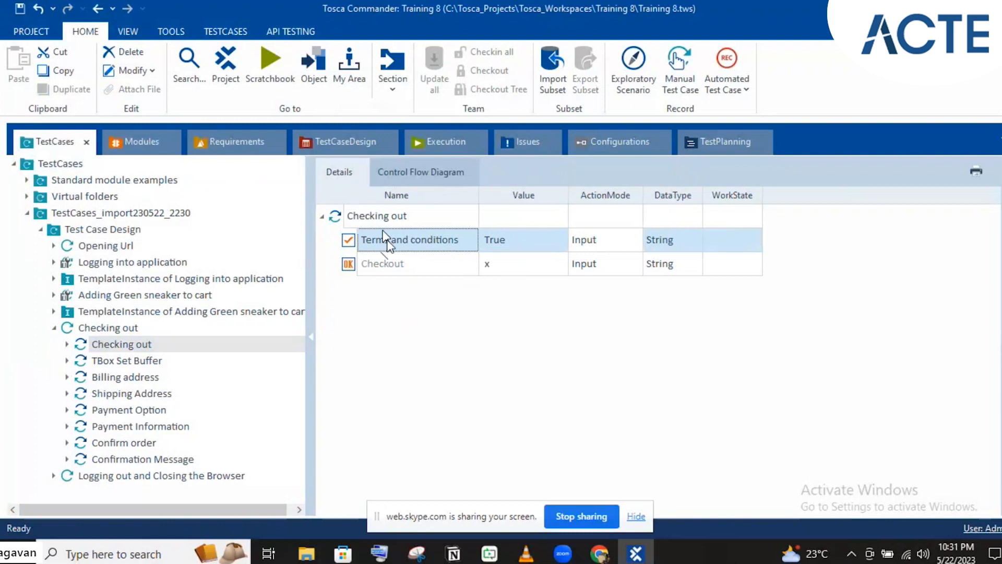
left_click(385, 237)
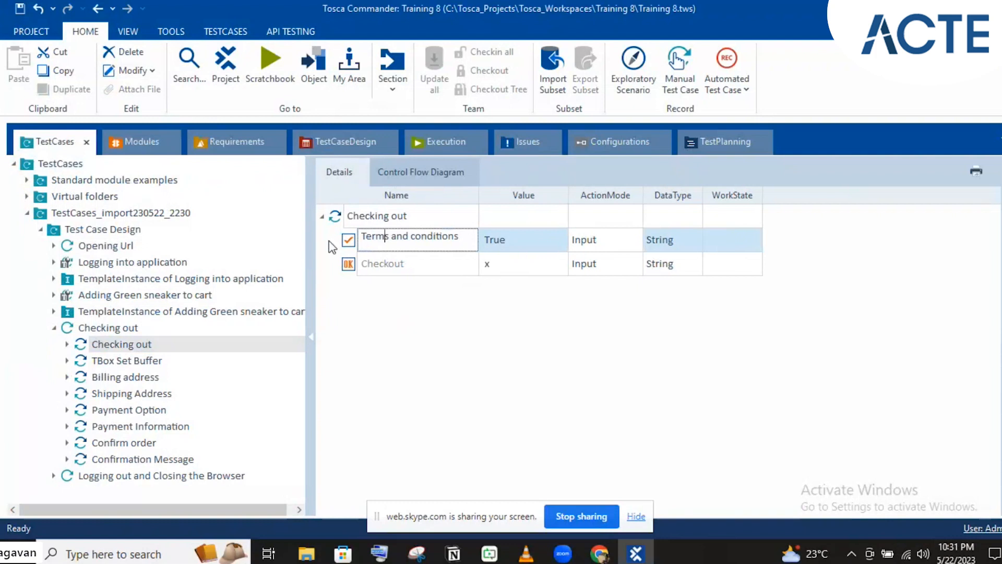
left_click(530, 225)
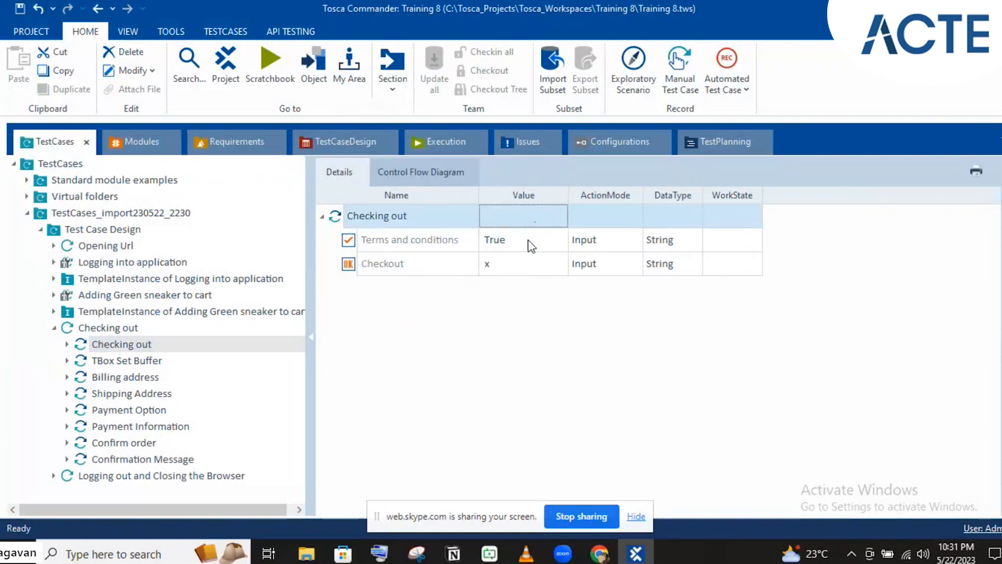
left_click(530, 243)
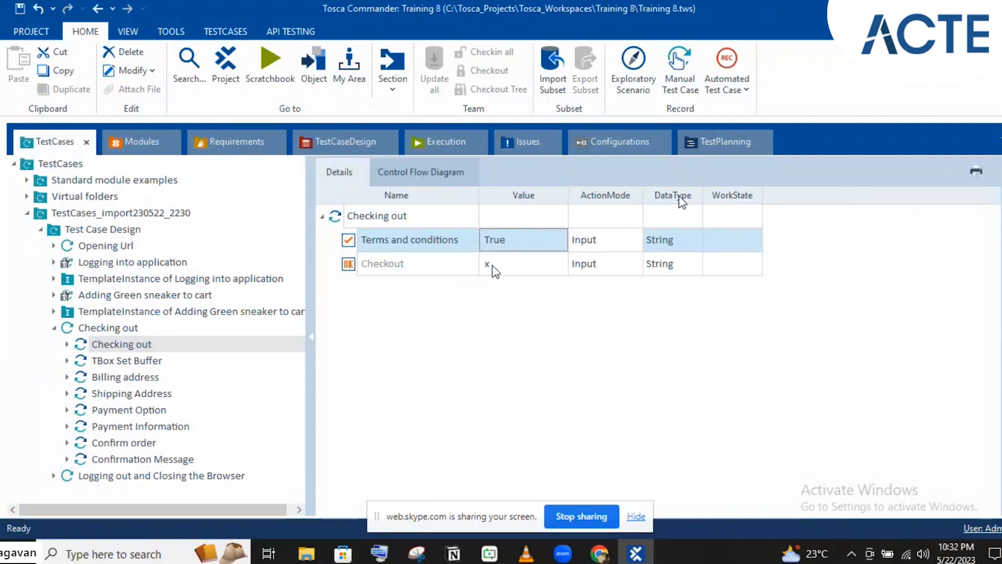
left_click(630, 241)
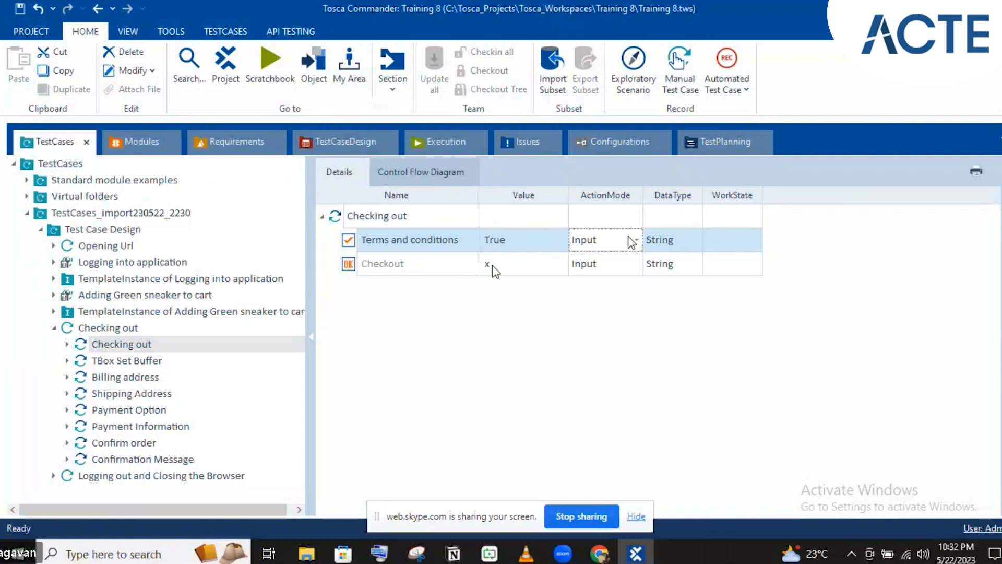
left_click(633, 239)
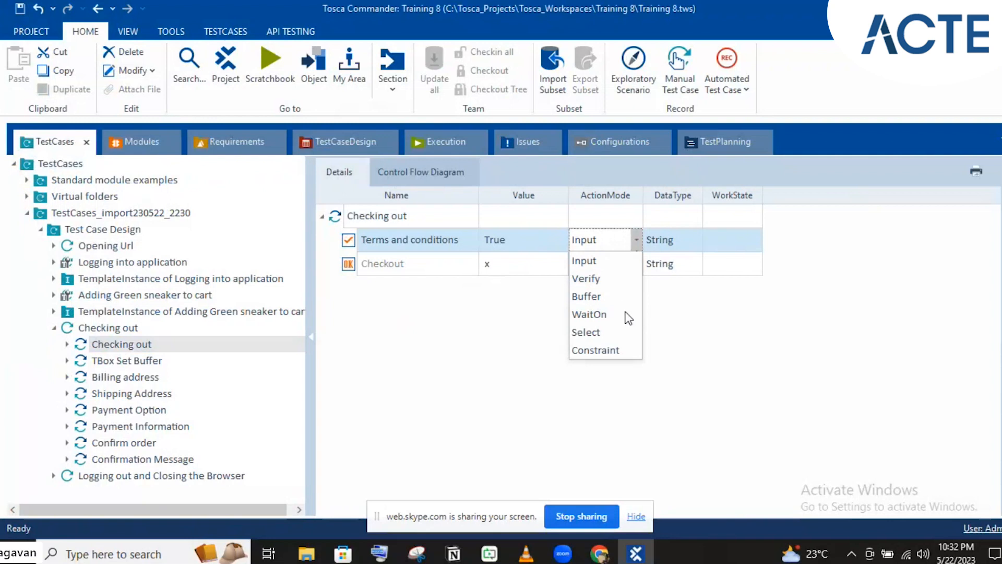
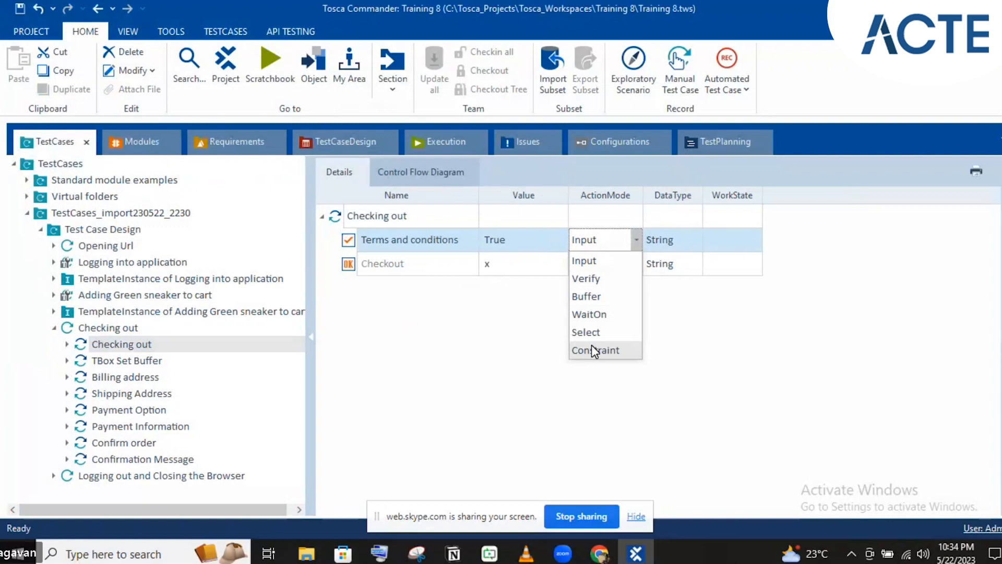
- Keep Terms and conditions as Input with String data type, then view Checking out's work state options
left_click(684, 246)
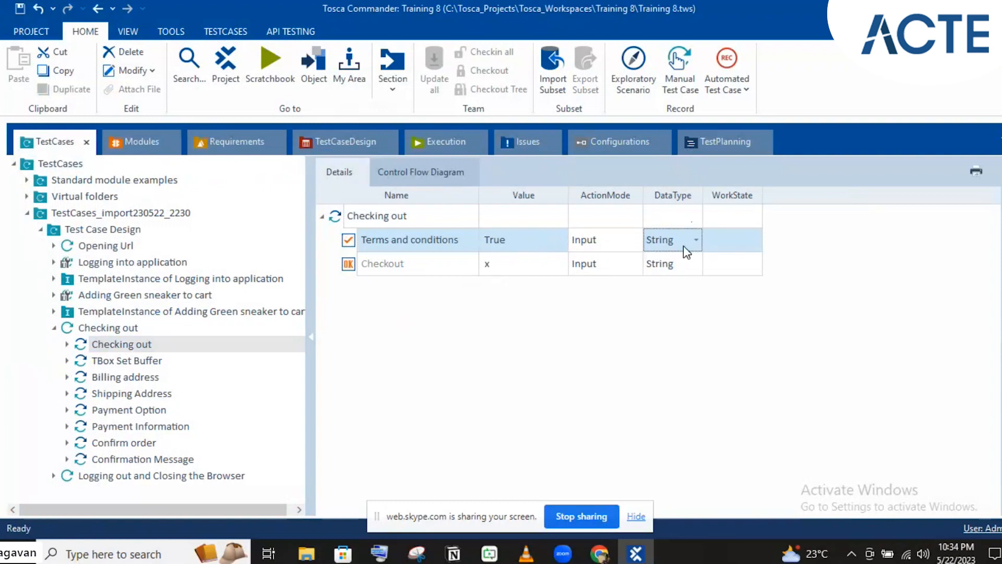
left_click(683, 245)
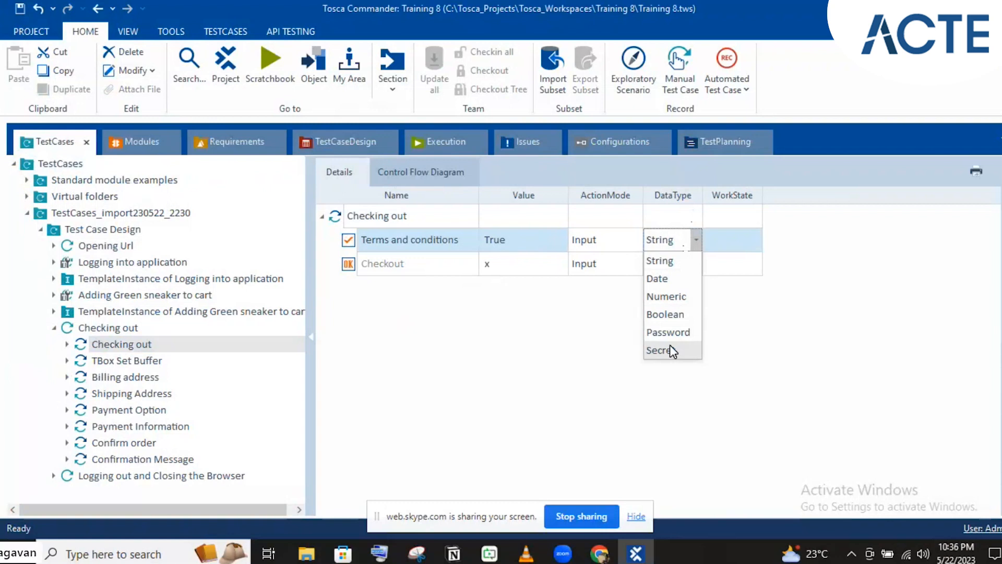
left_click(747, 243)
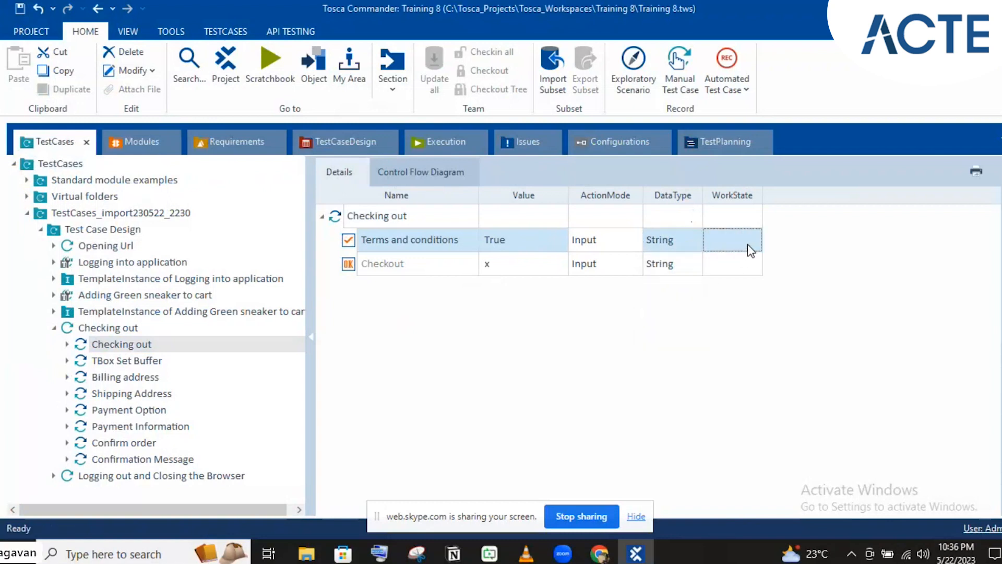
left_click(747, 243)
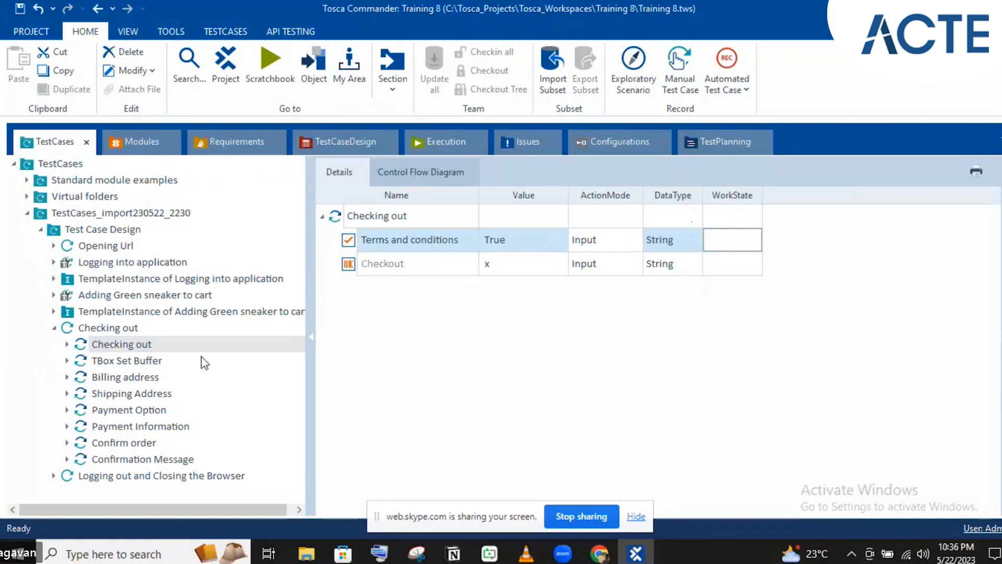
left_click(140, 329)
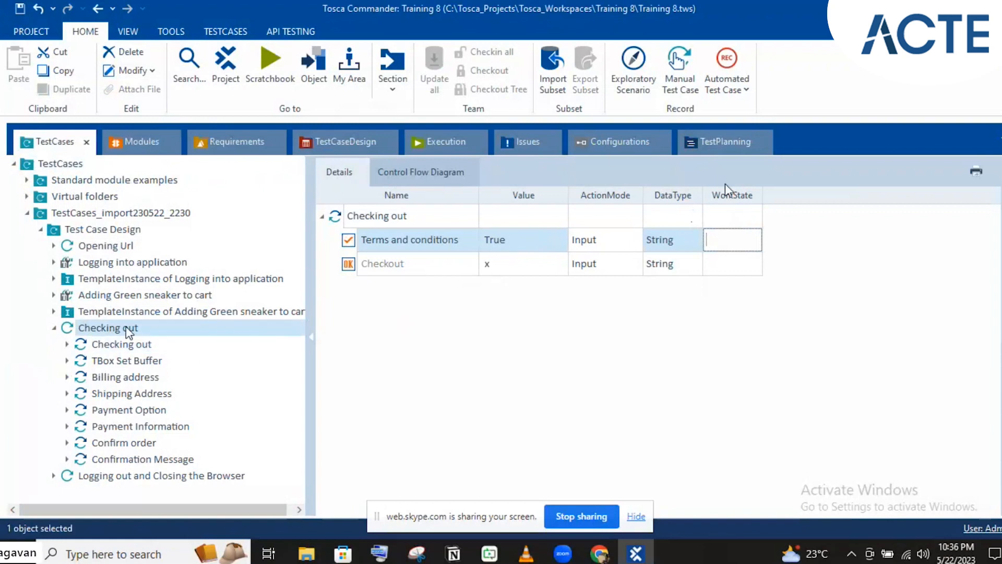
left_click(729, 218)
left_click(730, 219)
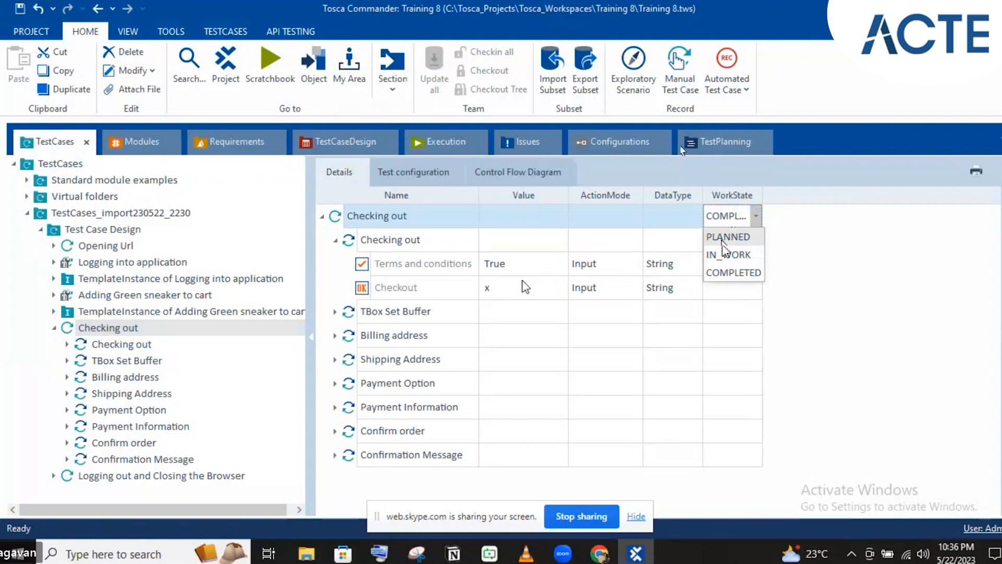
- Collapse the Checking out step, Checking out test case and imported folder, then show TestCases contents
left_click(336, 240)
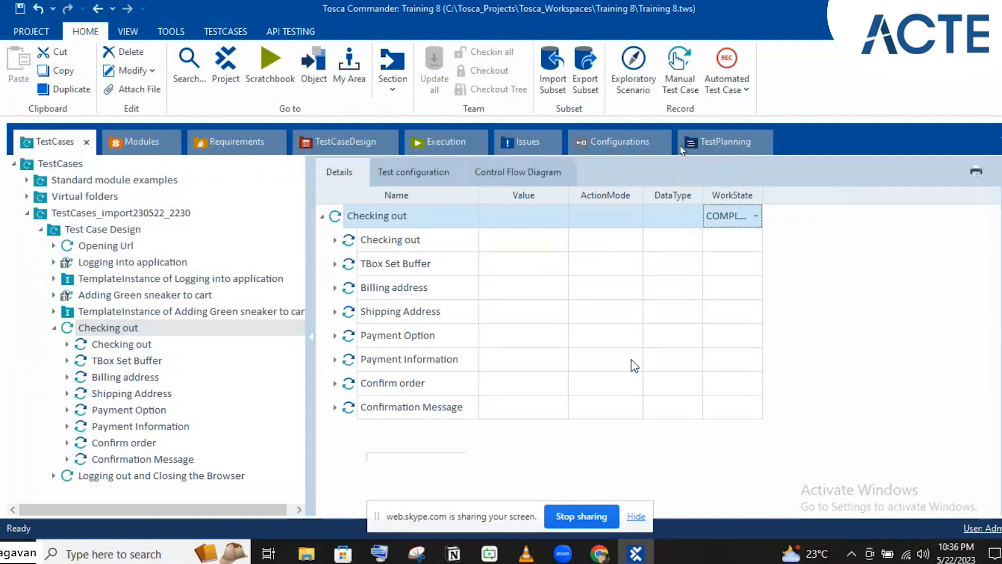
left_click(52, 329)
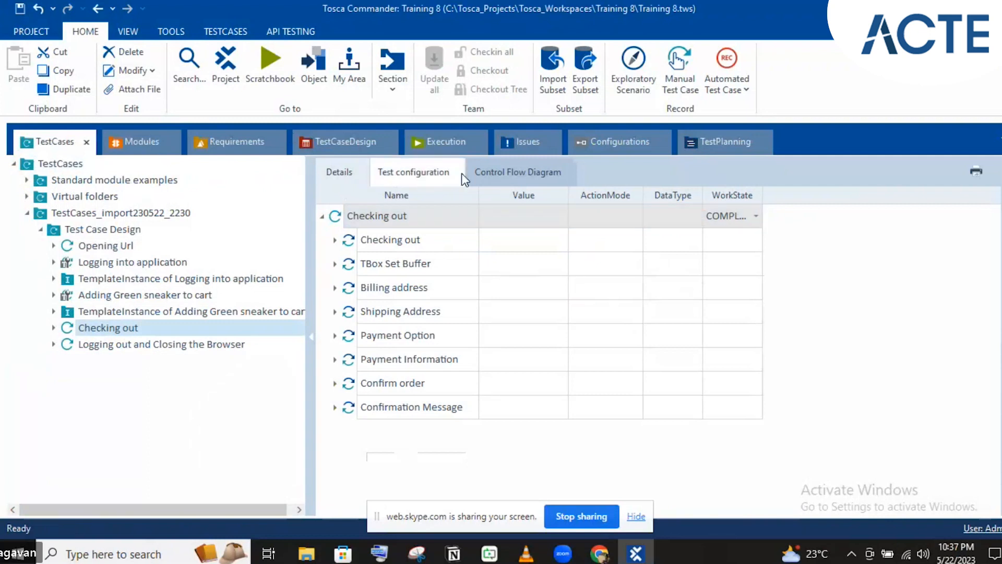
left_click(23, 214)
left_click(74, 164)
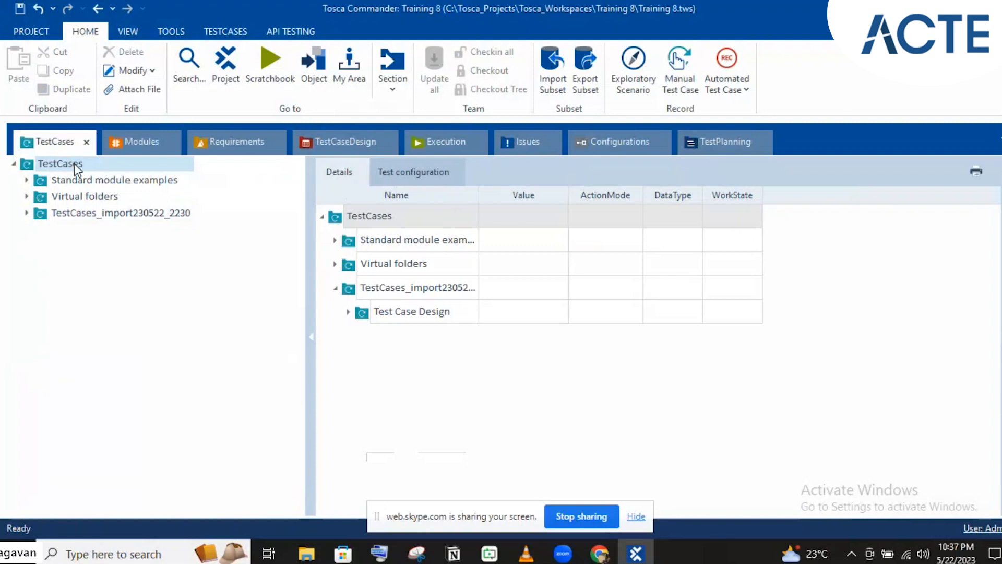
- Add a folder named 'Login' directly beneath the TestCases root
right_click(74, 164)
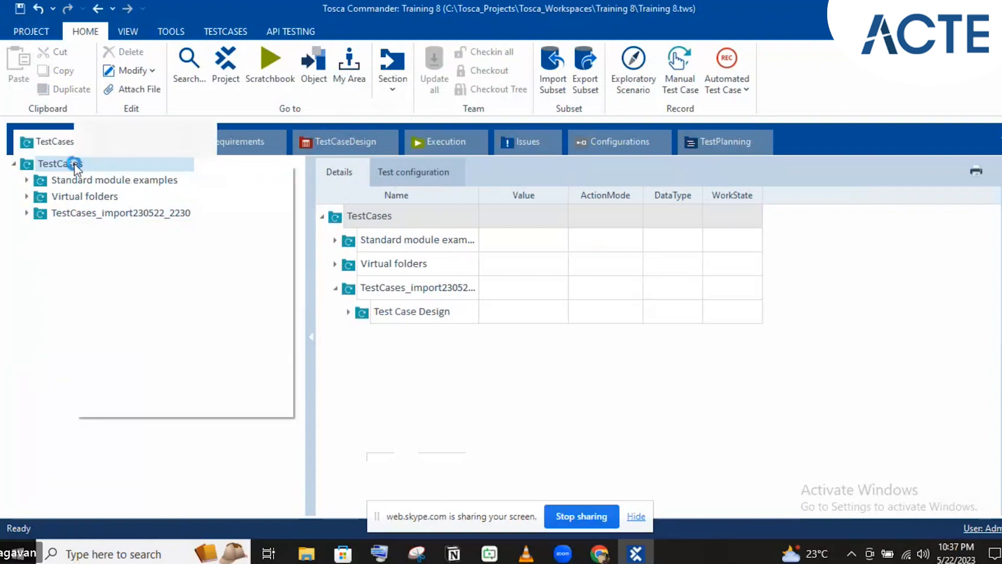
left_click(22, 232)
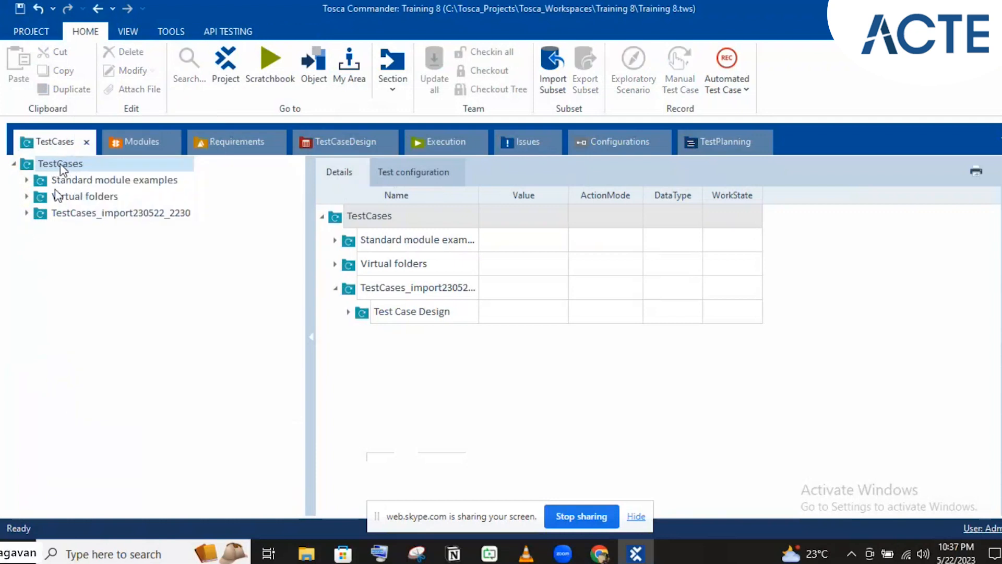
right_click(60, 163)
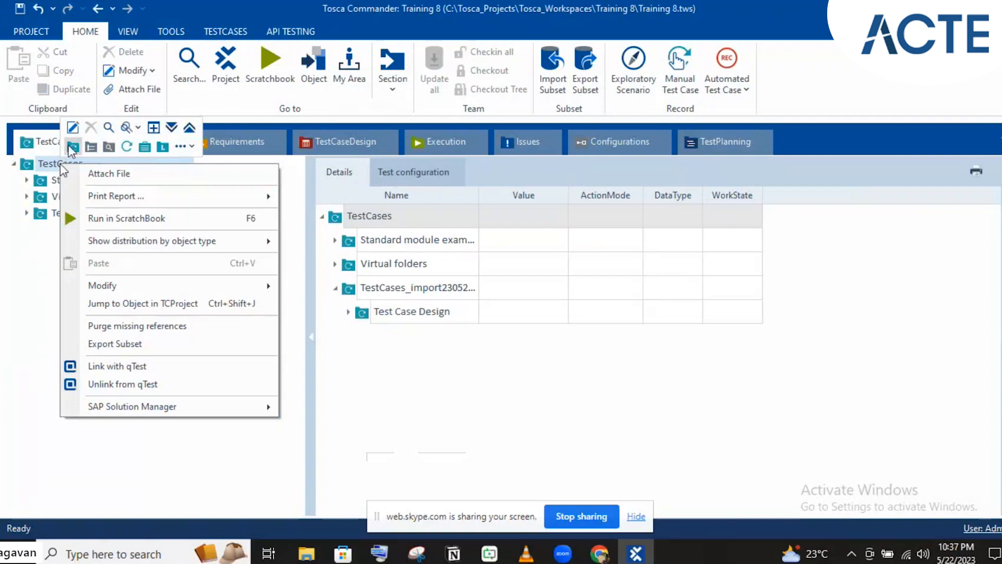
left_click(72, 148)
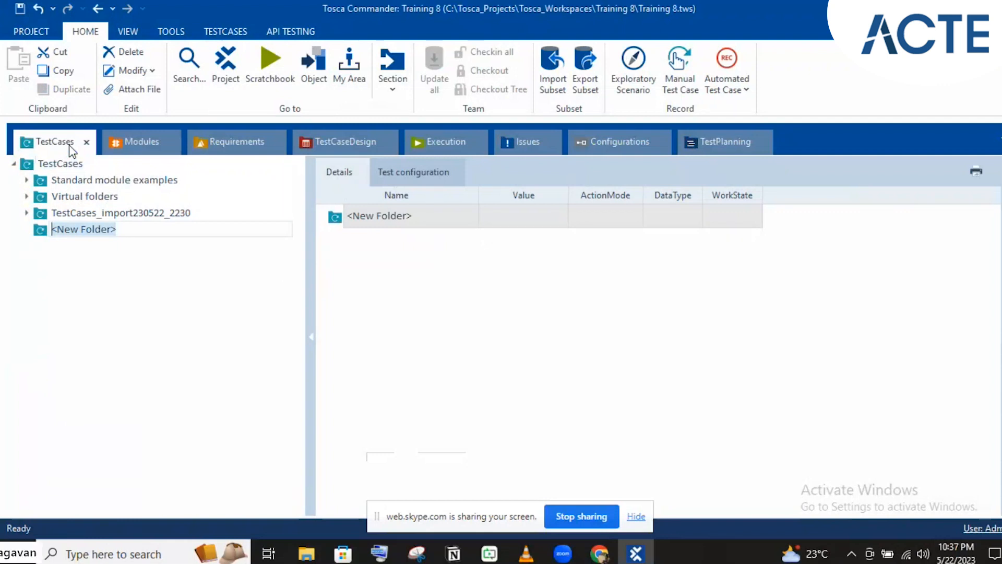
type("Login")
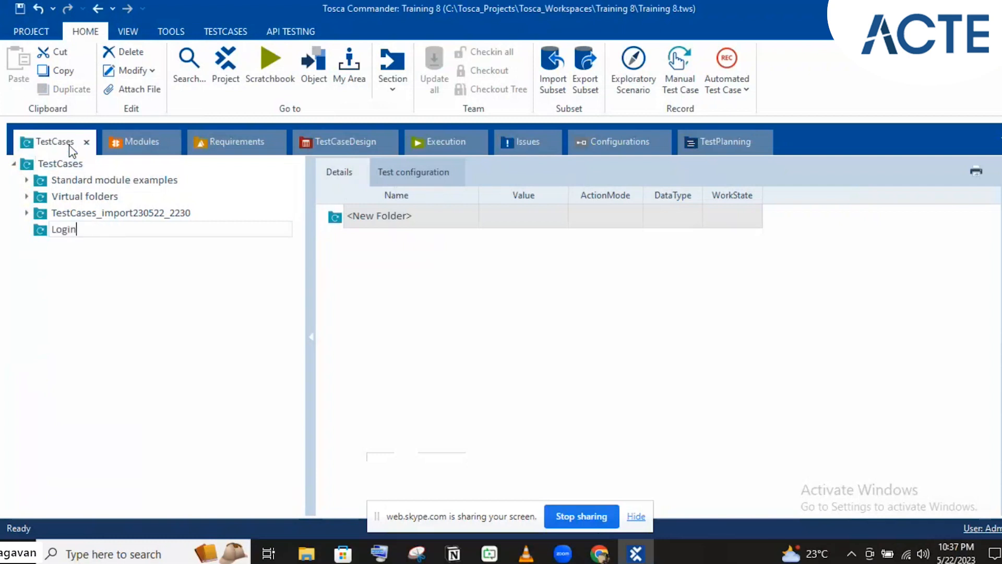
key("Return")
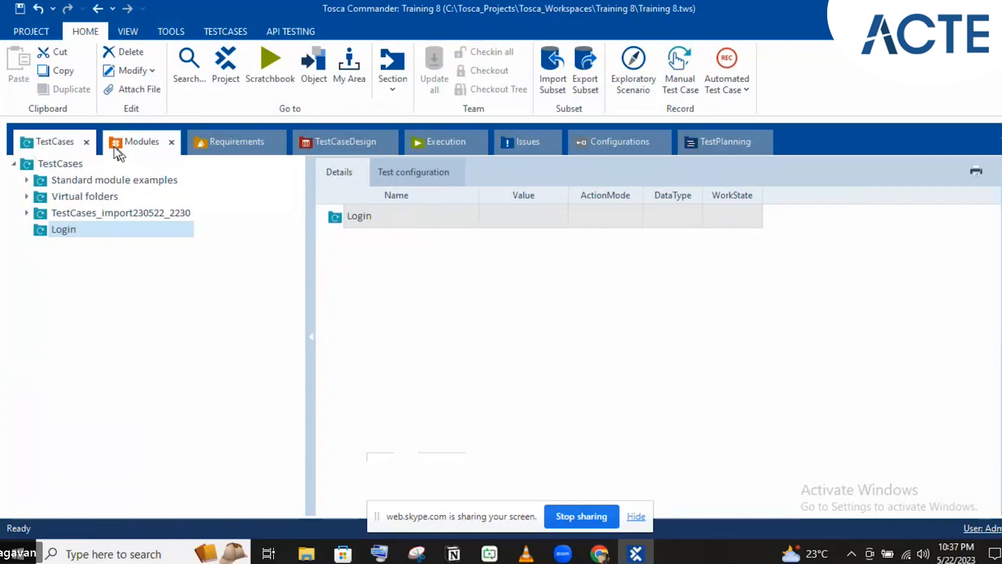
right_click(72, 238)
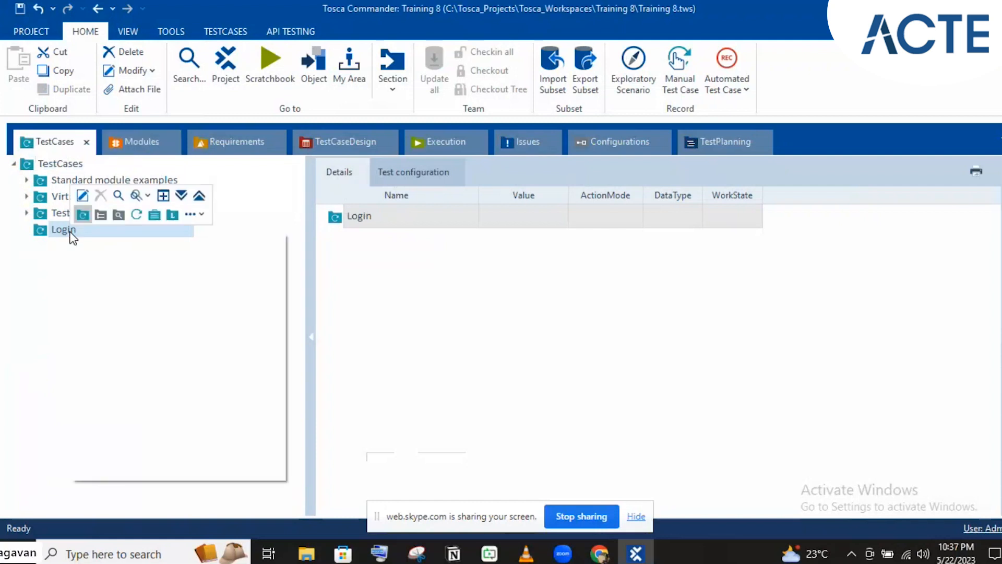
left_click(137, 215)
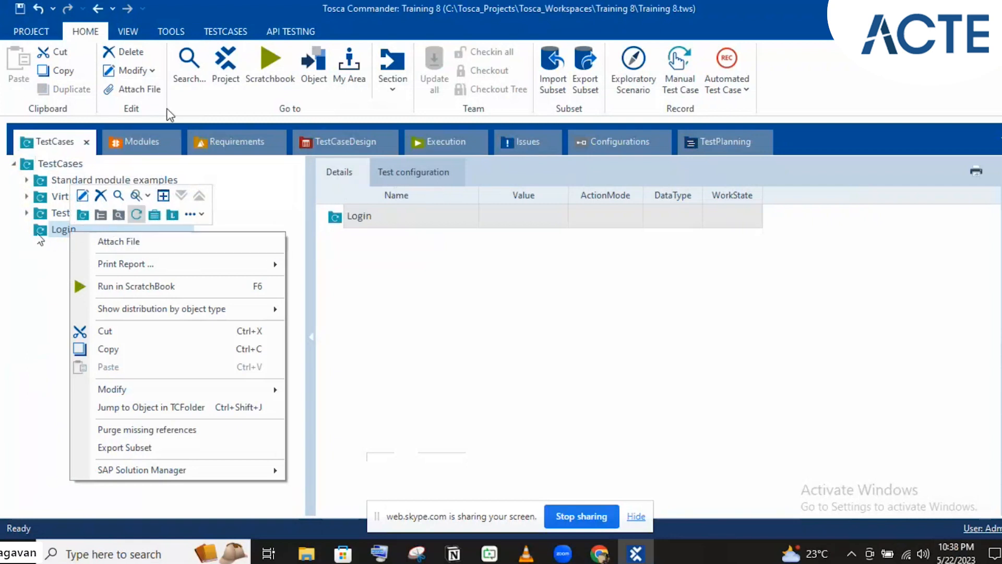
- Drag the Login Page module into the Login folder to create a new test case
left_click(137, 141)
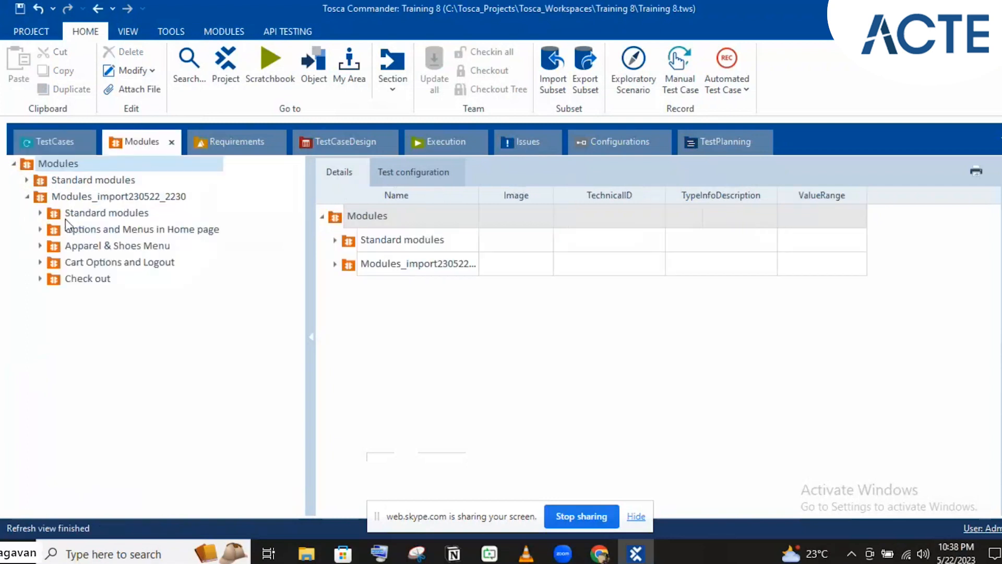
left_click(40, 229)
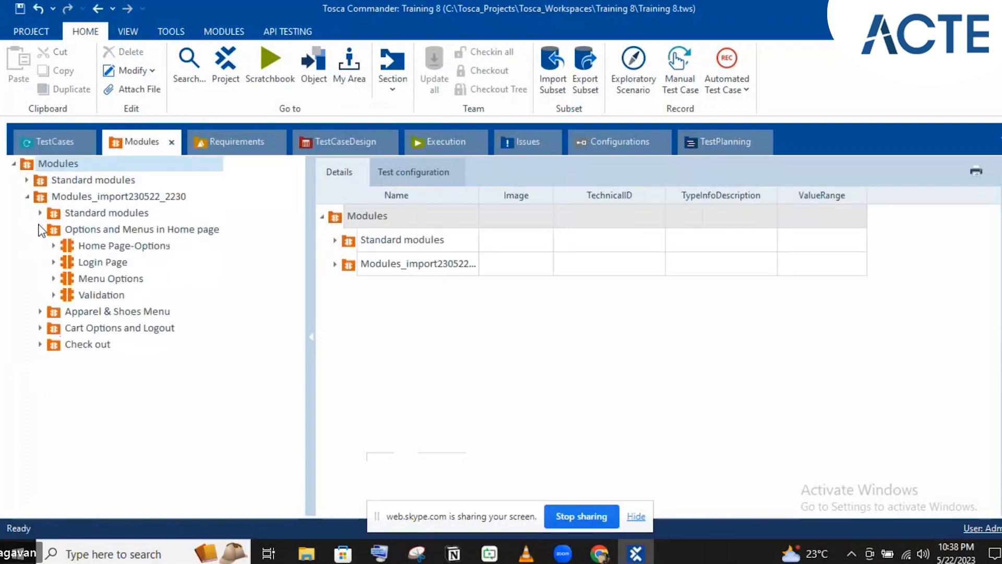
left_click(72, 262)
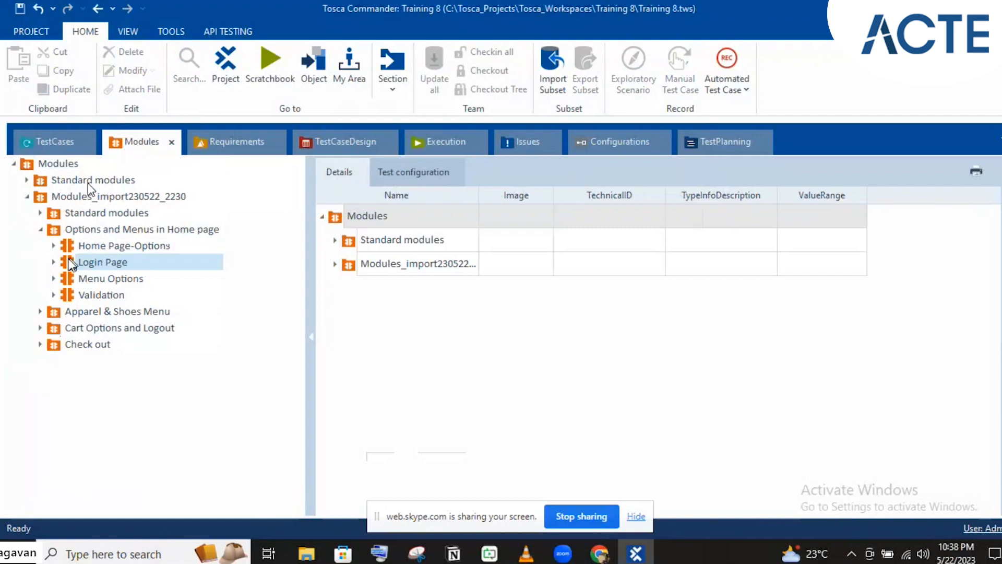
left_click_drag(69, 151, 81, 234)
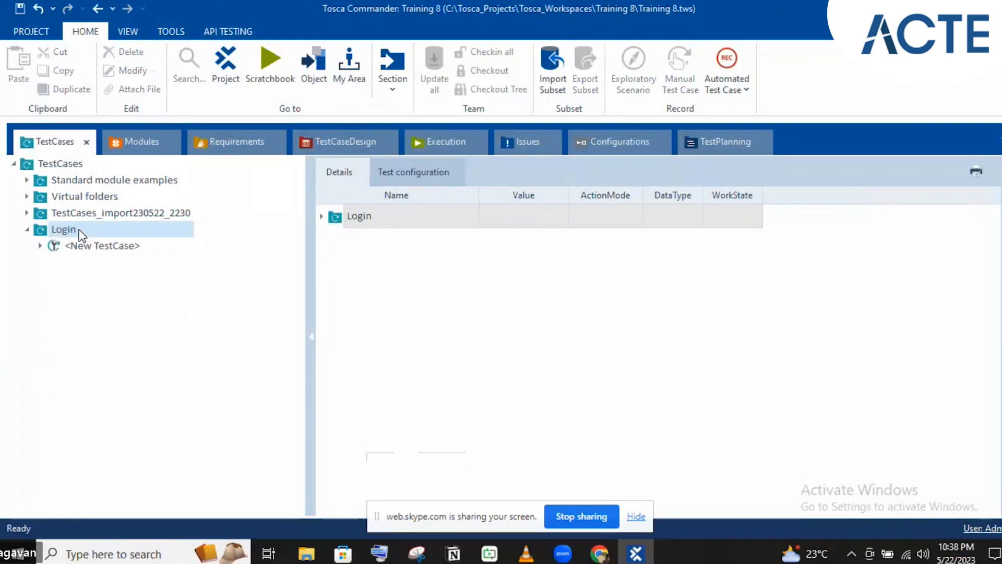
left_click(52, 245)
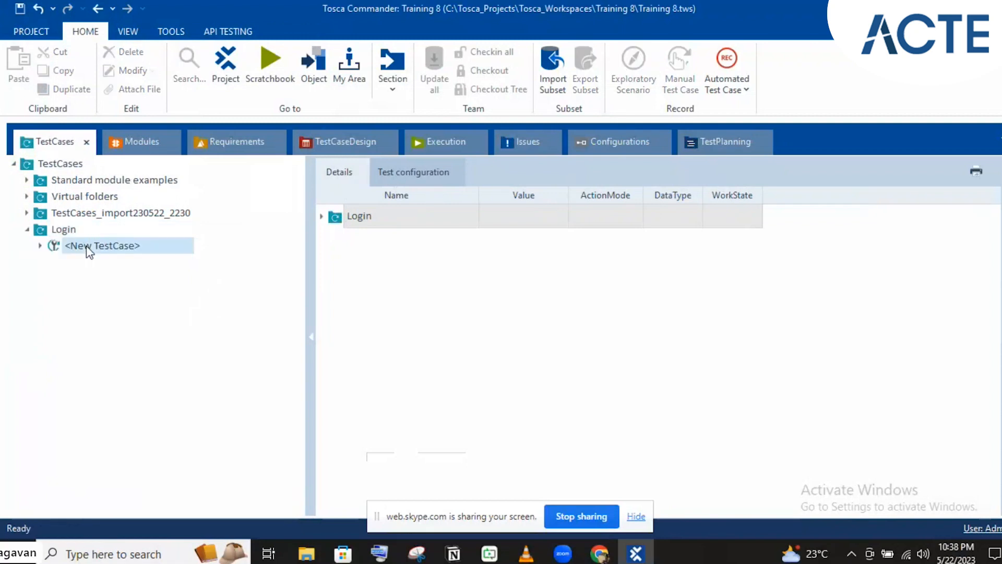
left_click(41, 246)
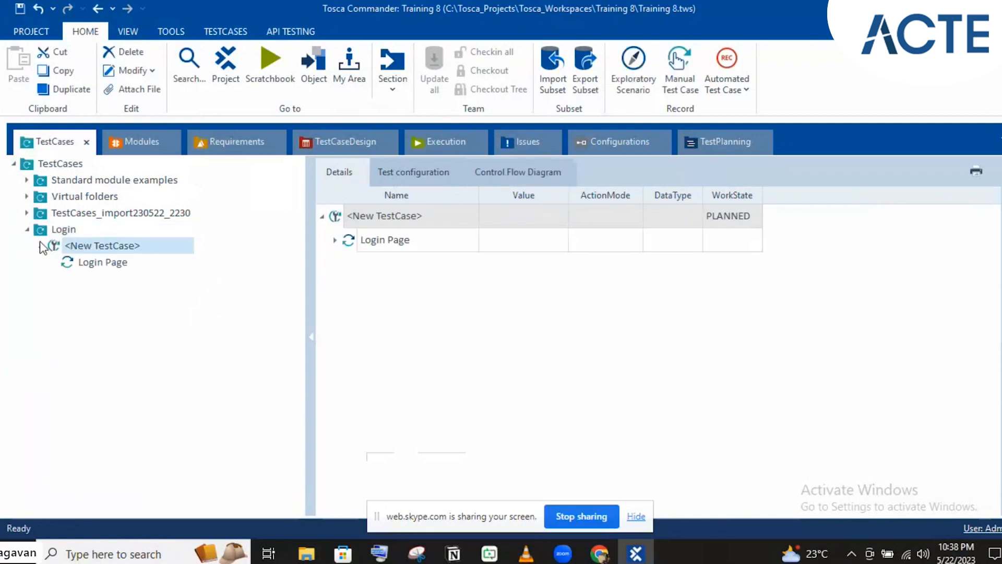
- Rename the new test case to 'Logging into application with valid creds'
left_click(143, 248)
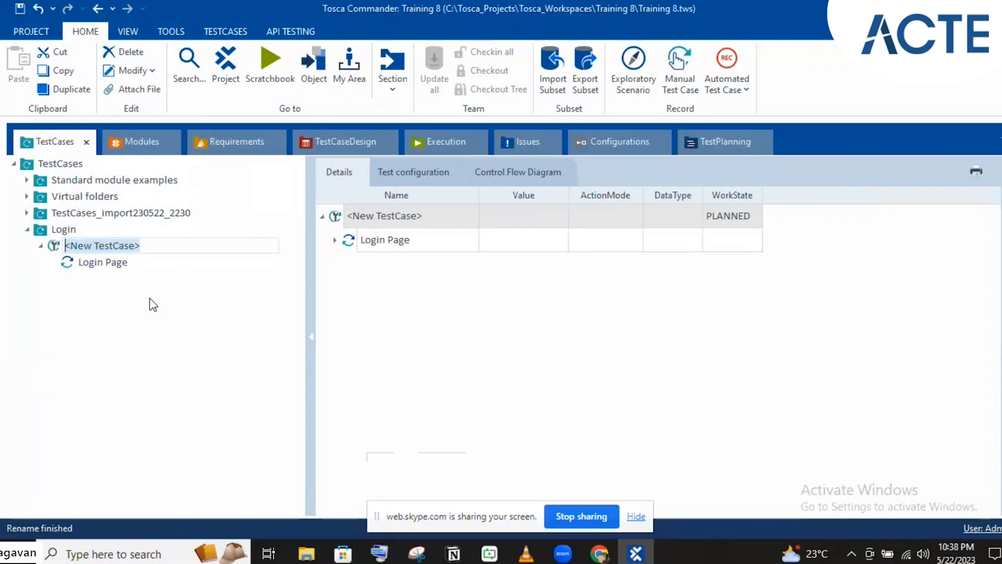
type("Logging into ")
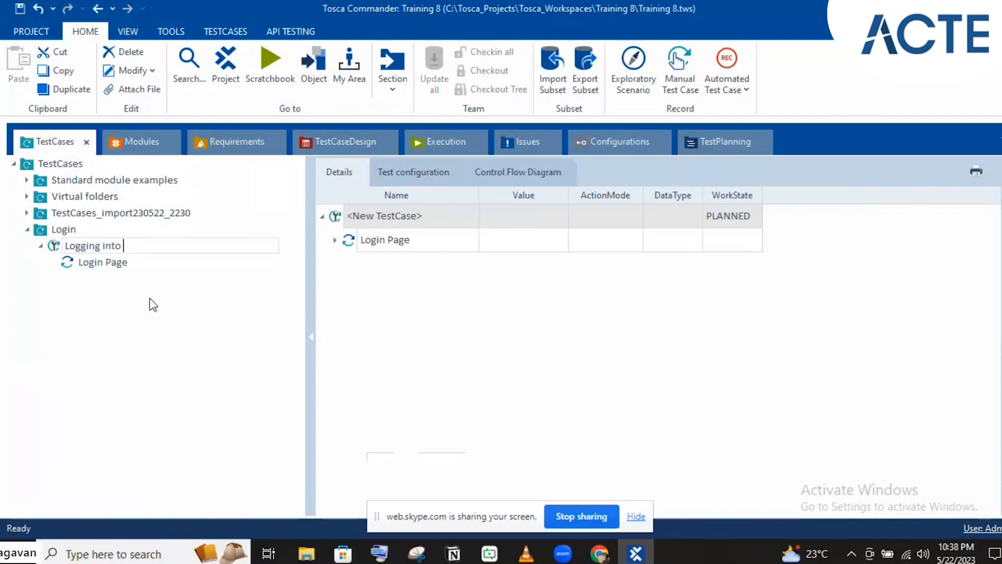
type("application with val")
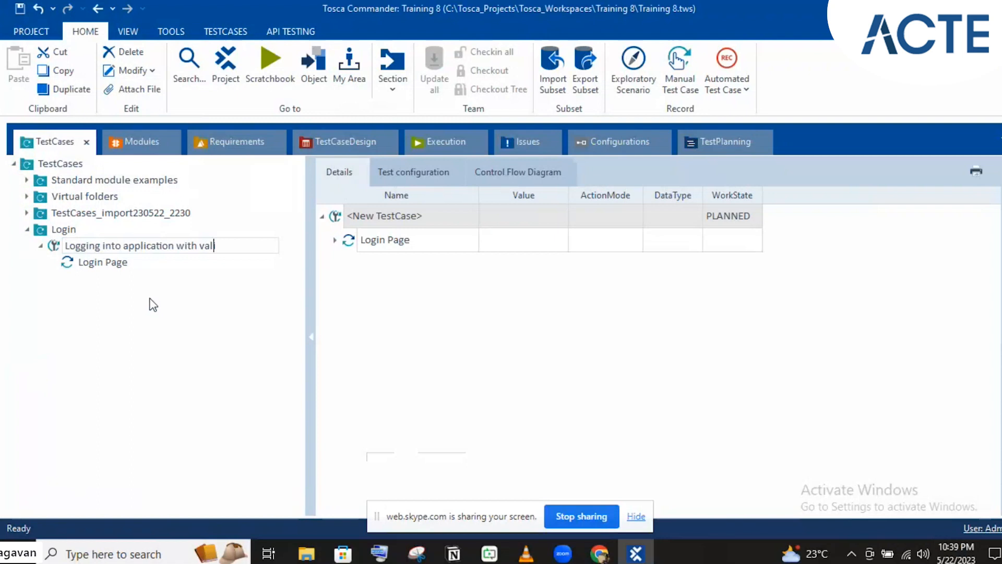
type("id creede")
key("BackSpace")
key("BackSpace")
key("BackSpace")
type("ds")
left_click(108, 269)
left_click(109, 269)
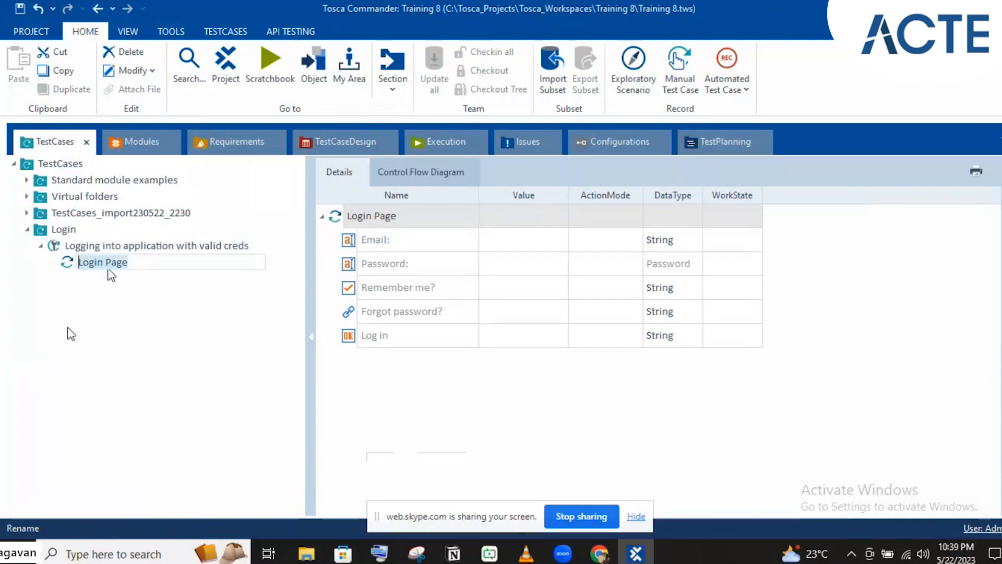
- Open the valid-creds test case and inspect the Login Page step's fields
left_click(44, 231)
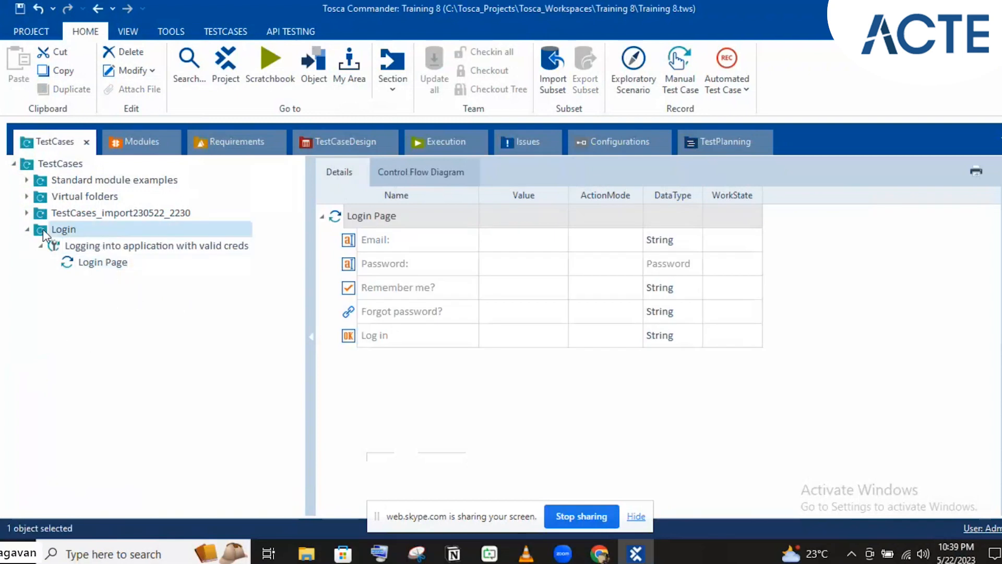
left_click(89, 246)
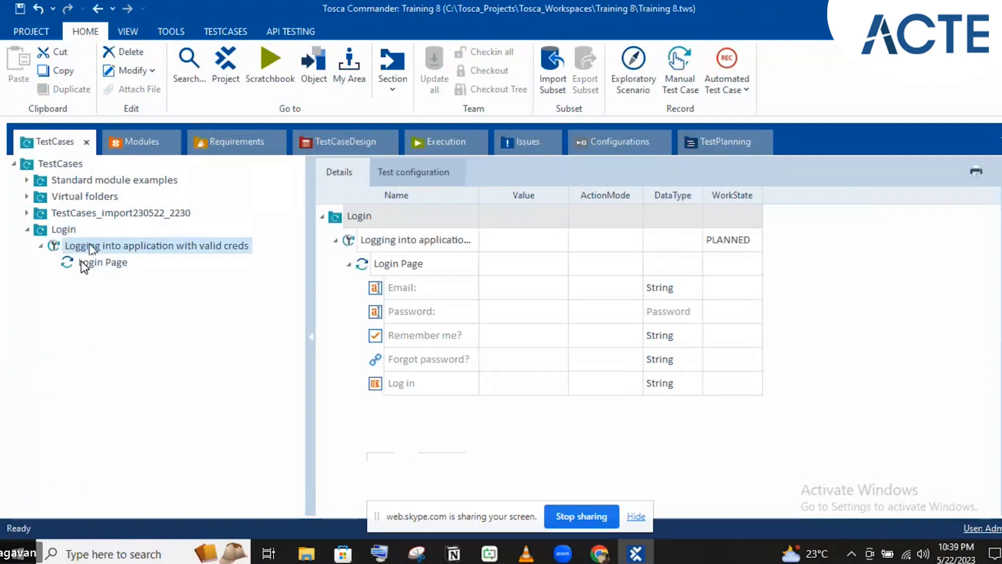
left_click(81, 263)
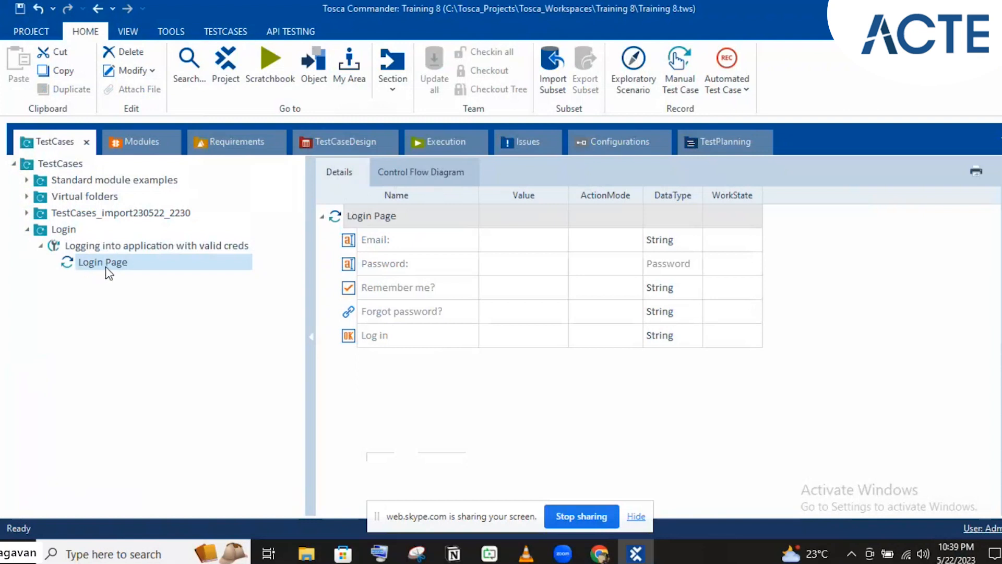
left_click(451, 269)
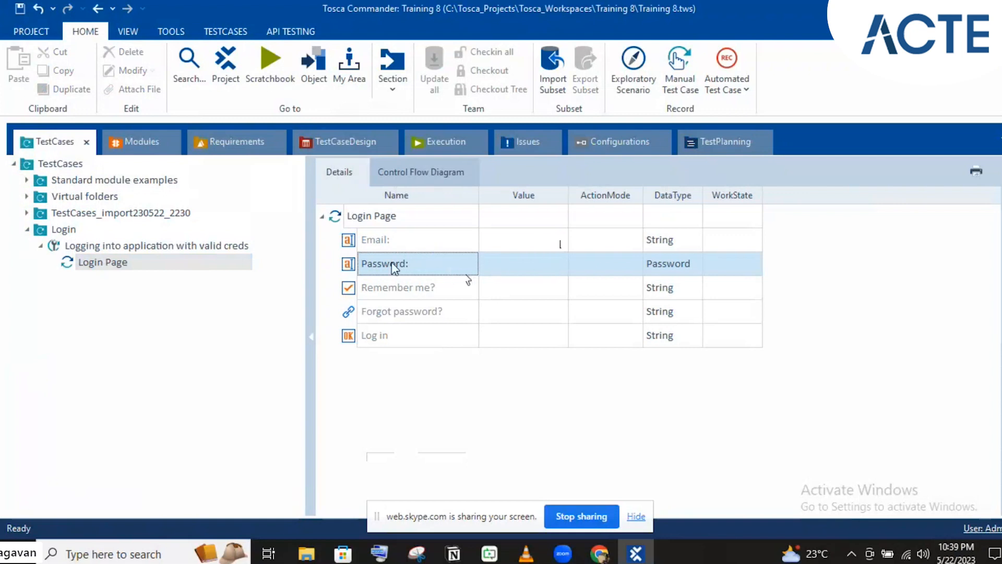
- Rename the Login Page test step to 'Entering creds'
left_click(87, 254)
type("enteer")
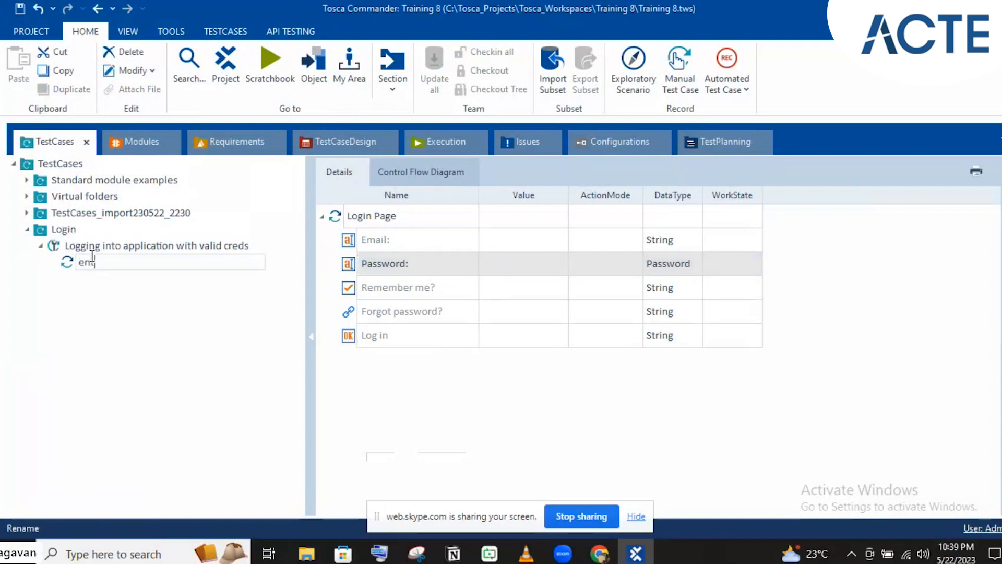
key("BackSpace")
key("BackSpace")
key("BackSpace")
key("BackSpace")
key("BackSpace")
key("BackSpace")
type("Enteer")
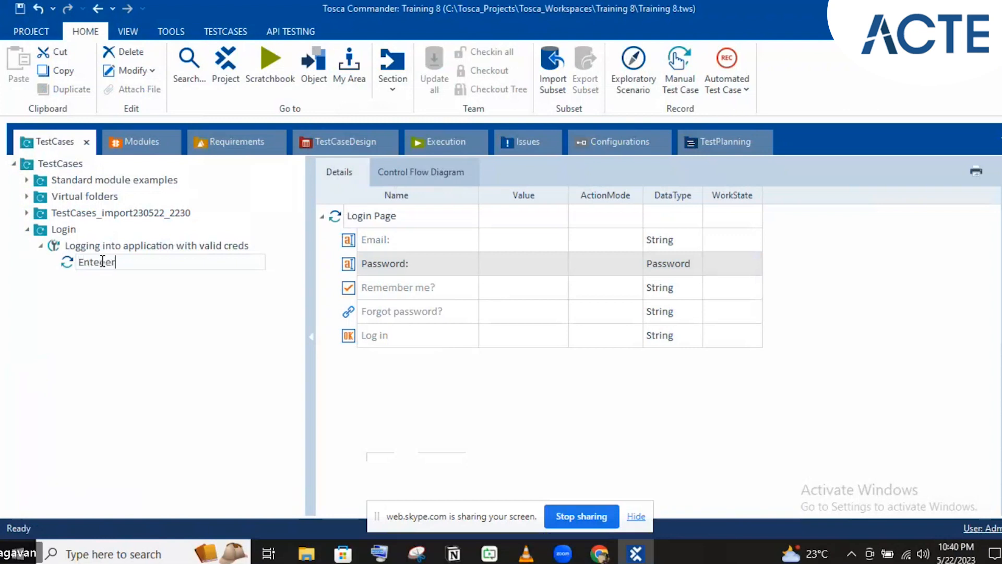
key("BackSpace")
key("BackSpace")
type("ring creds")
key("Return")
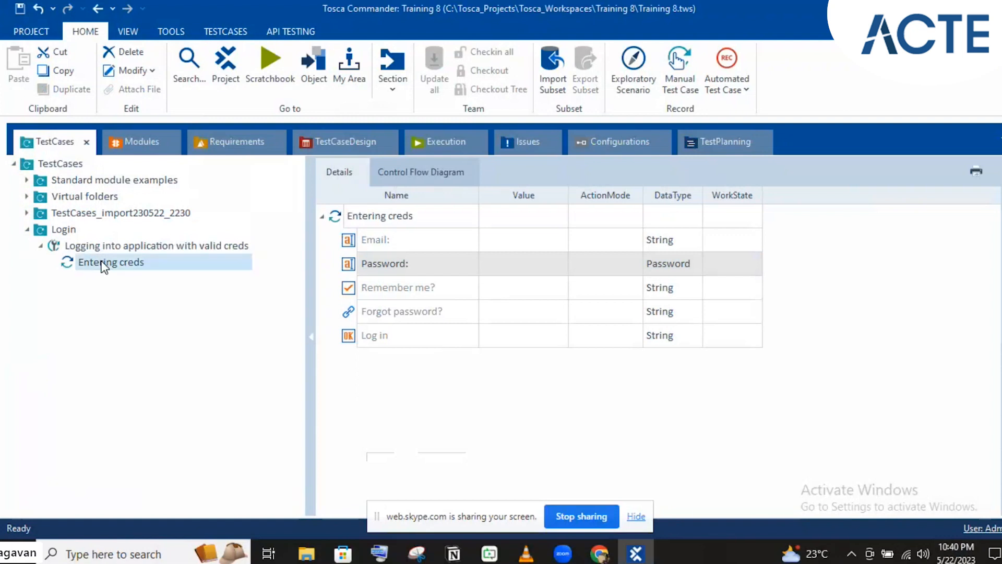
- Enter the account e-mail address as the Email row's Input value
left_click(537, 238)
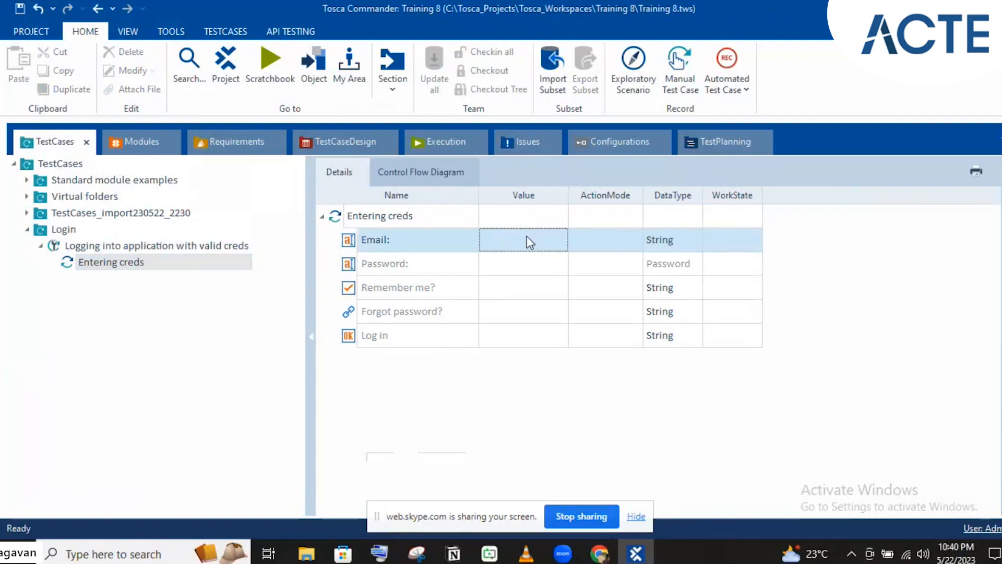
left_click(527, 236)
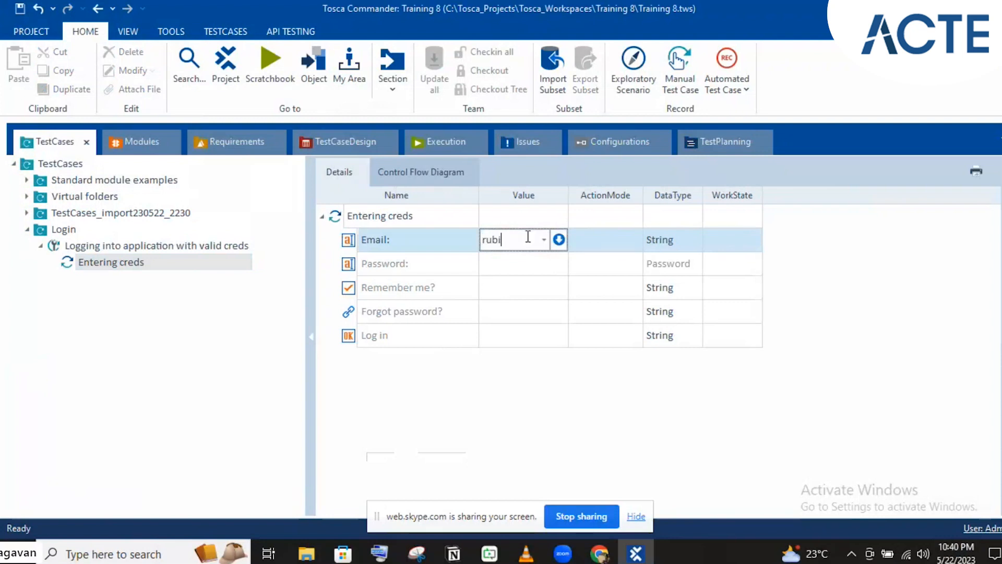
left_click(601, 254)
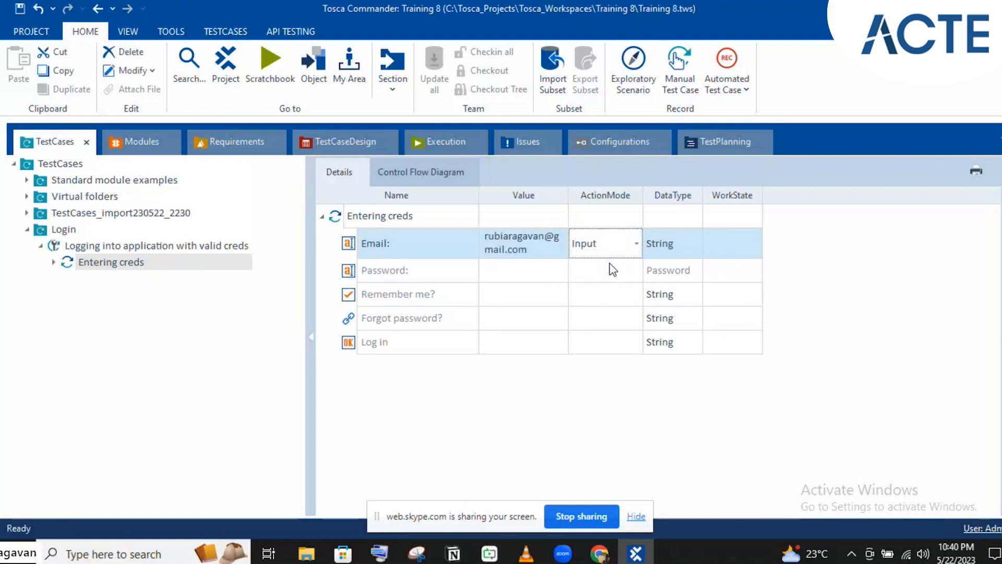
left_click(670, 244)
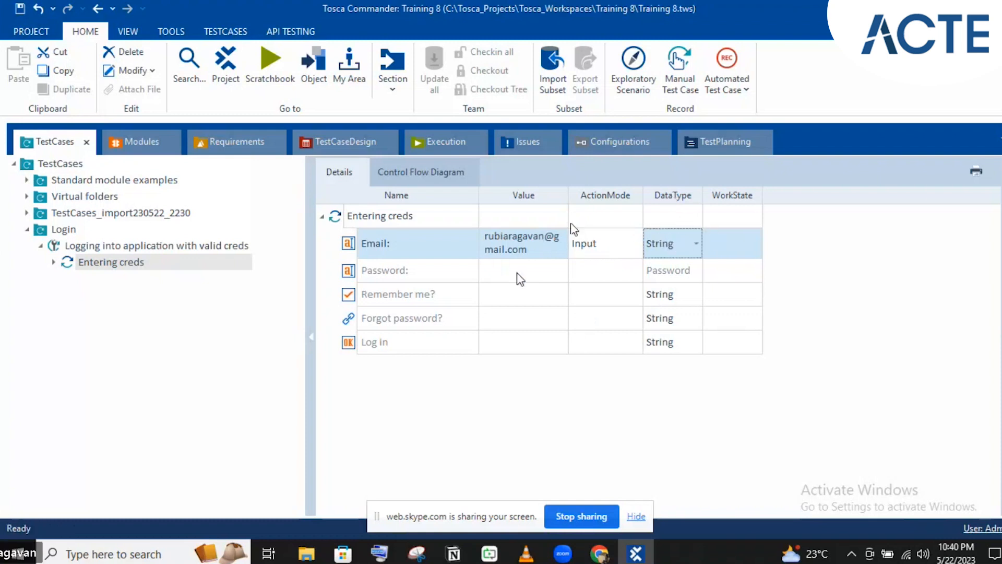
- Enter the account password as the Password row's value
left_click(540, 278)
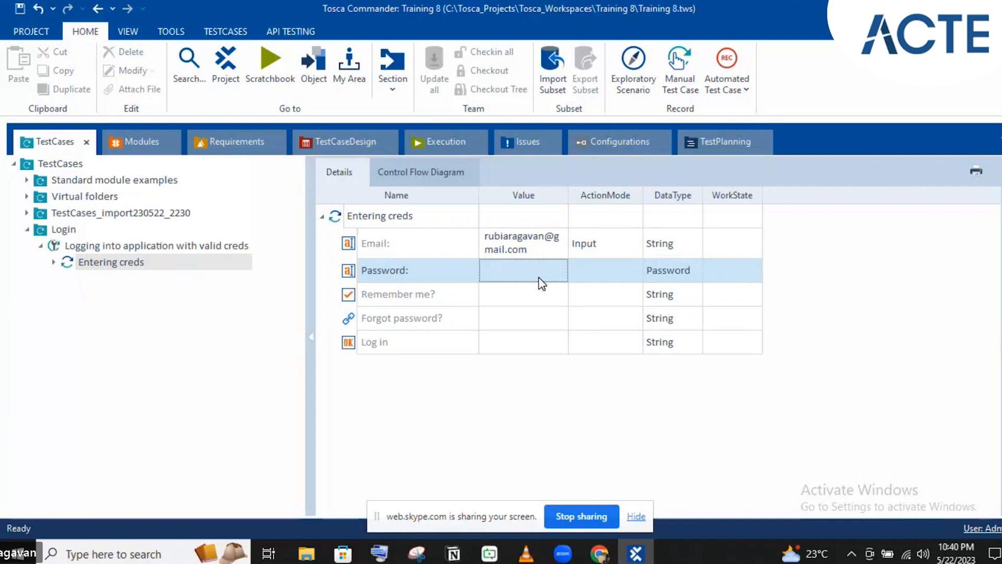
left_click(540, 277)
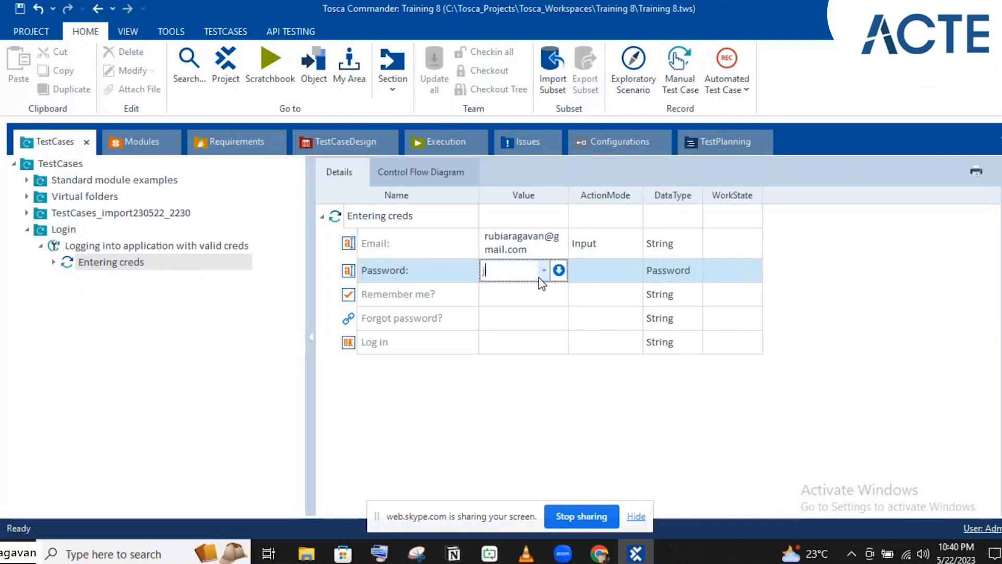
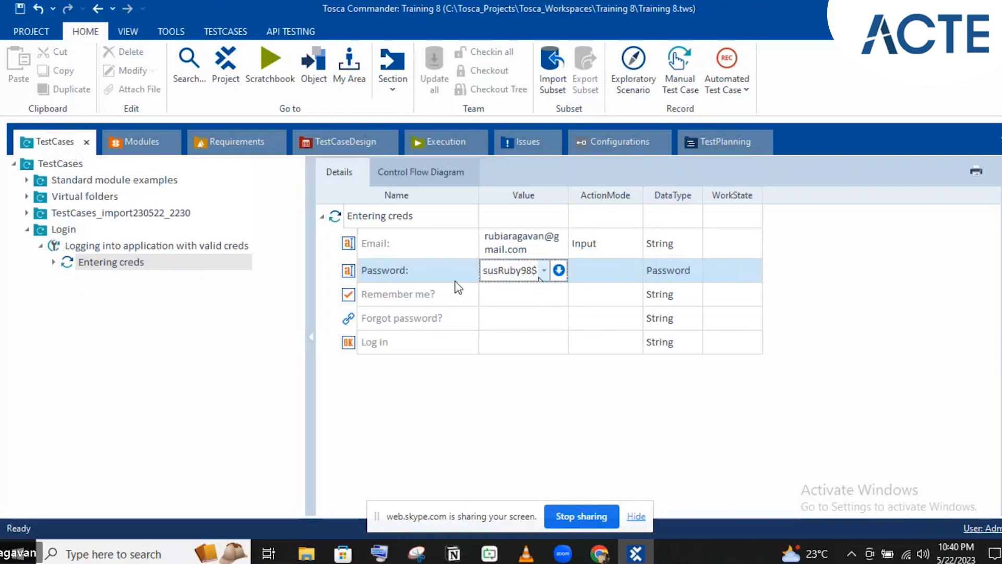
left_click(405, 293)
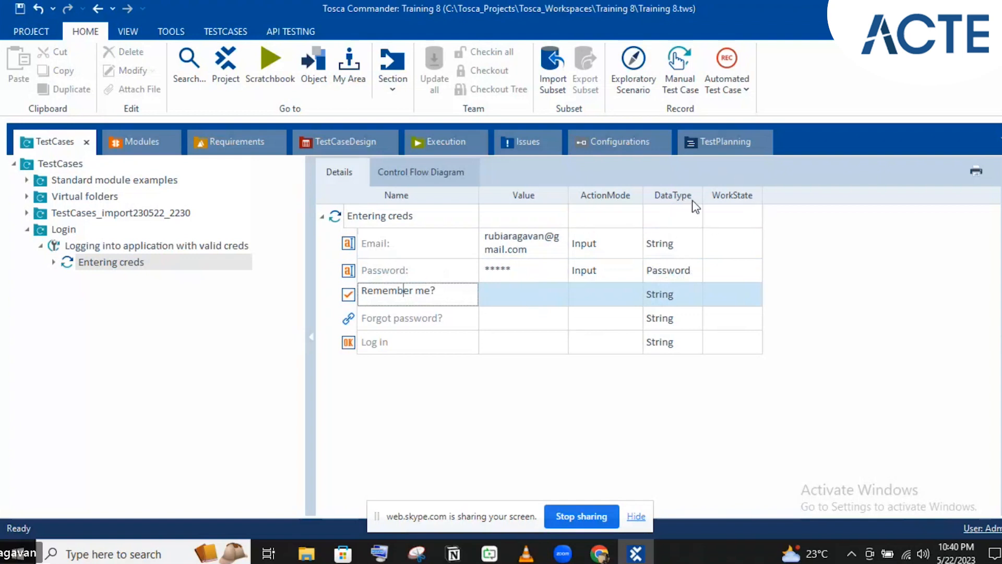
left_click(659, 273)
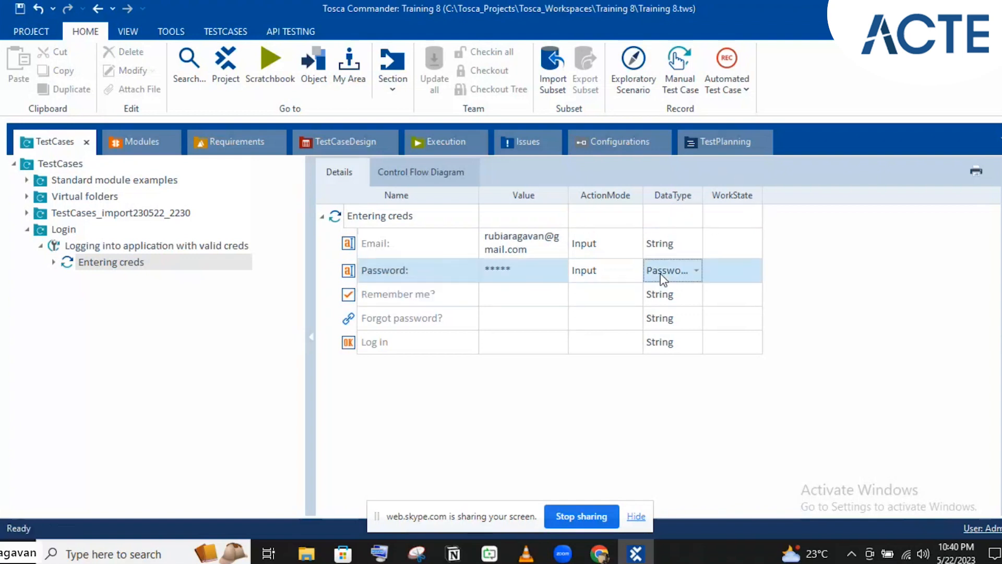
- Set the Remember me? value to False as an Input
left_click(490, 294)
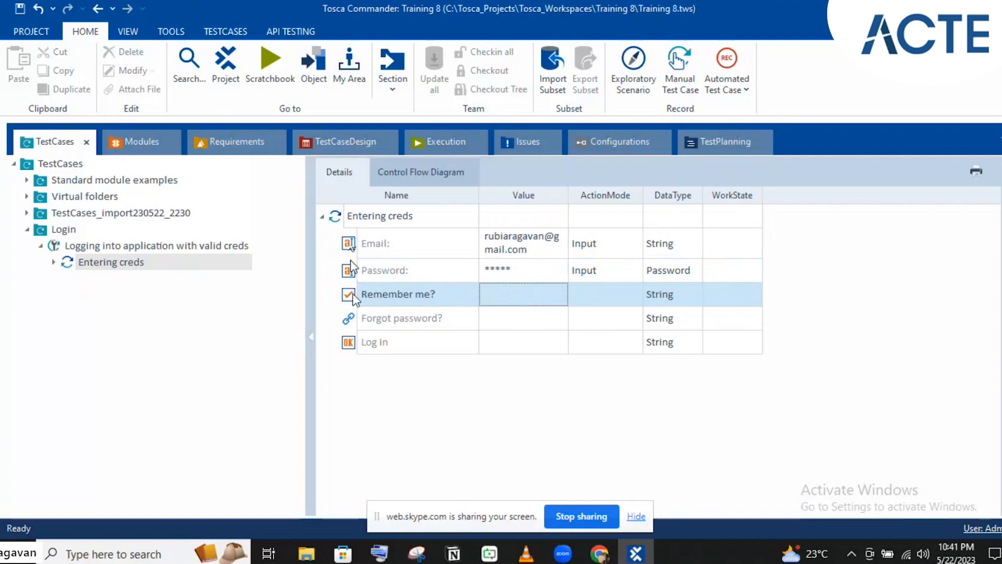
left_click(490, 295)
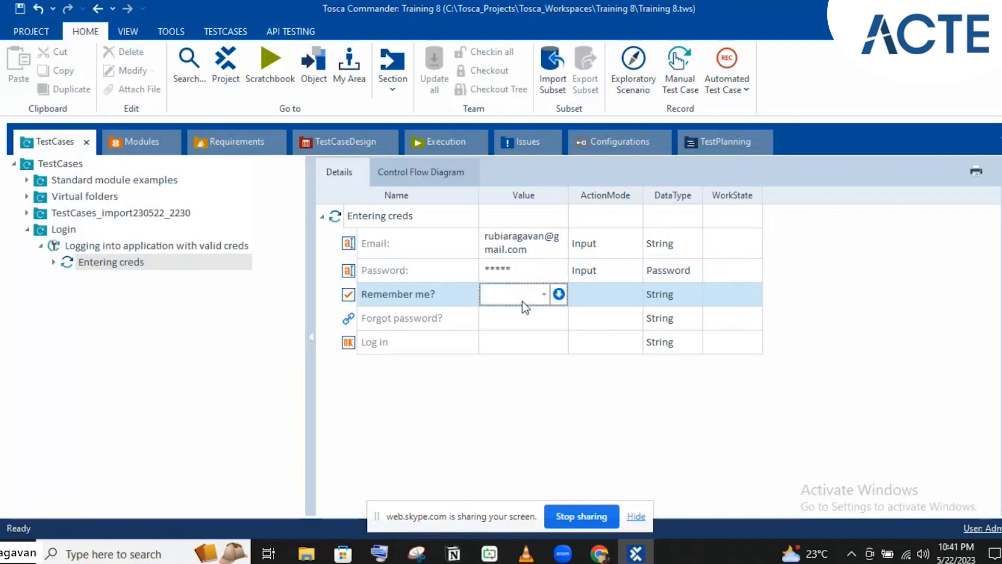
type("True")
left_click(544, 297)
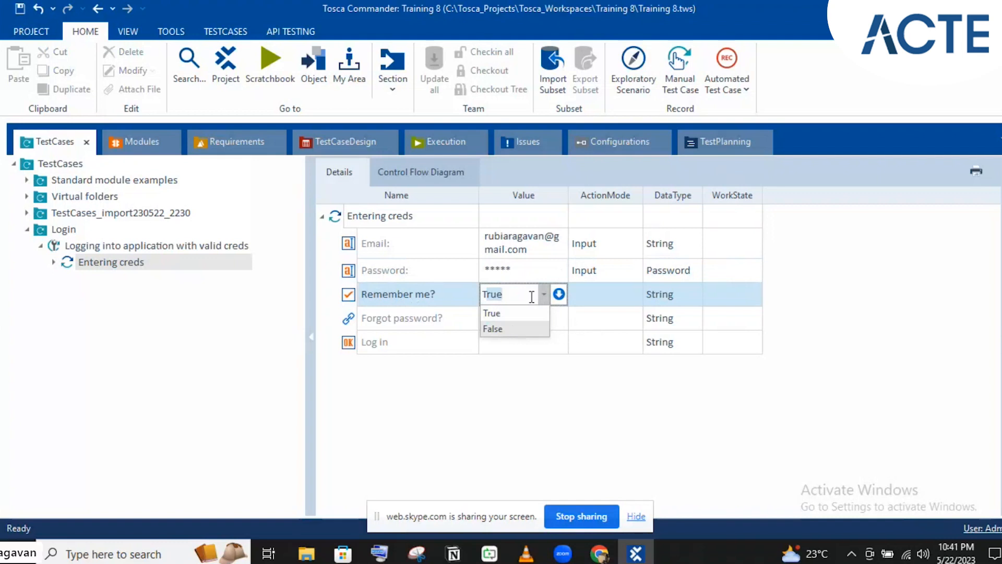
left_click(609, 319)
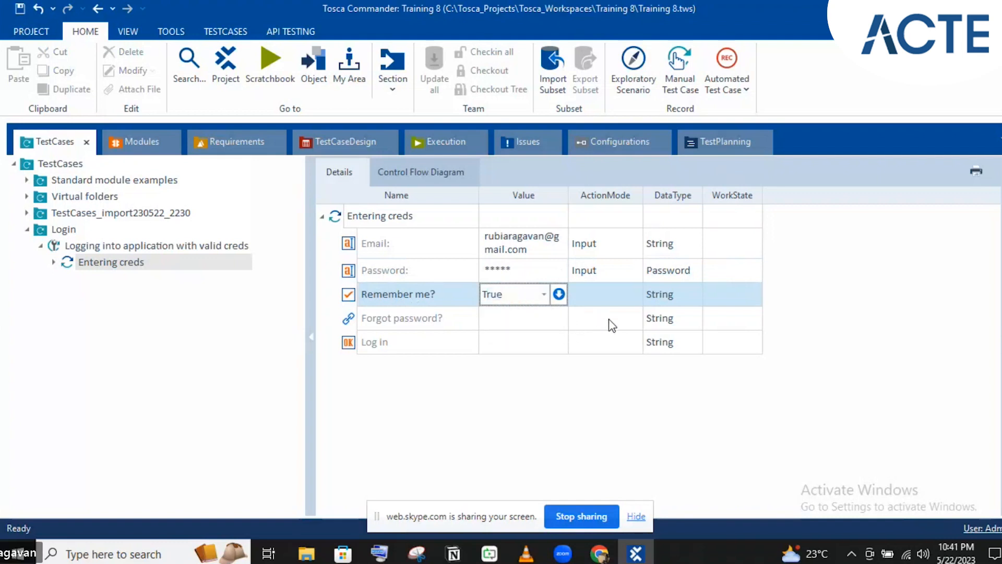
left_click(609, 320)
left_click(549, 298)
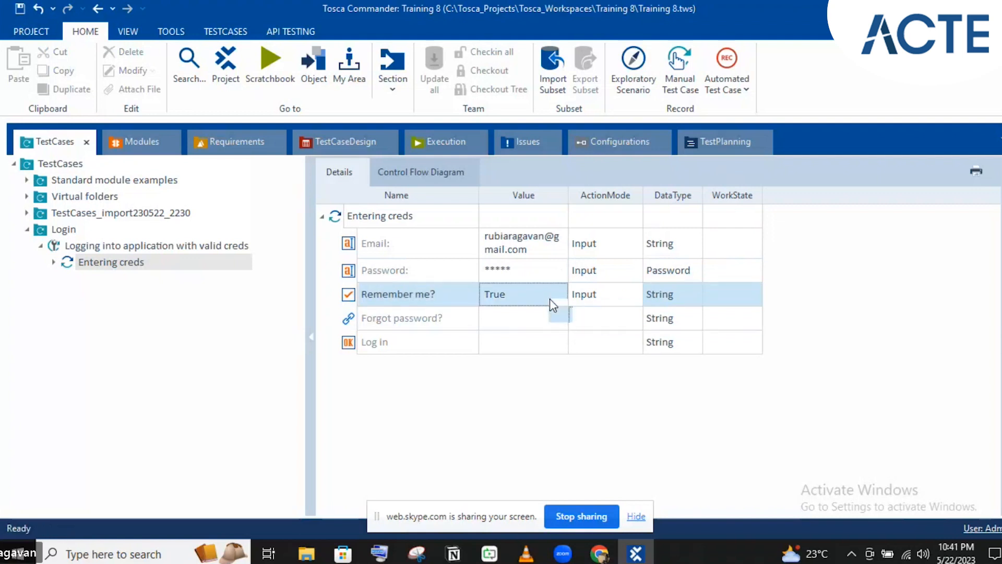
left_click(544, 296)
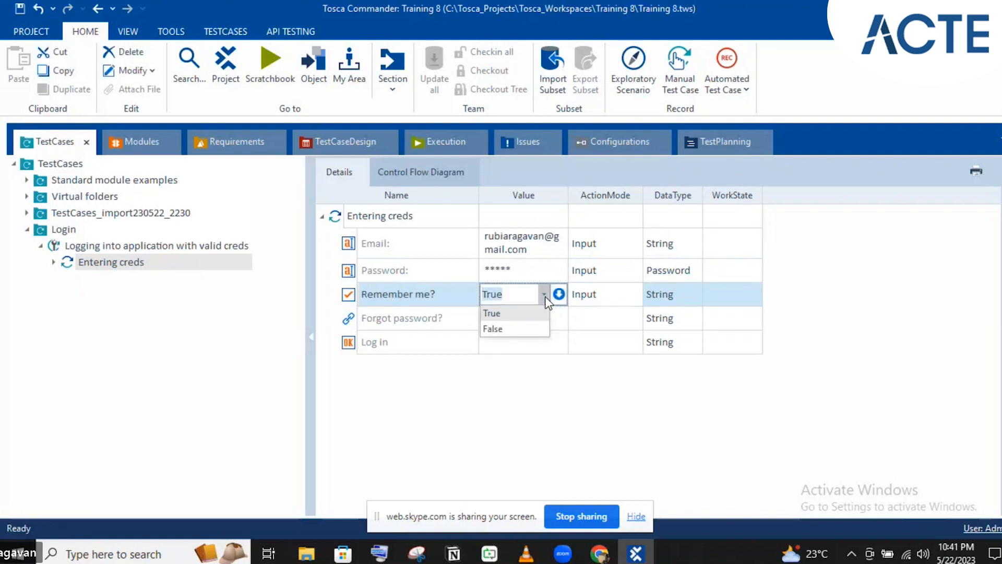
left_click(518, 330)
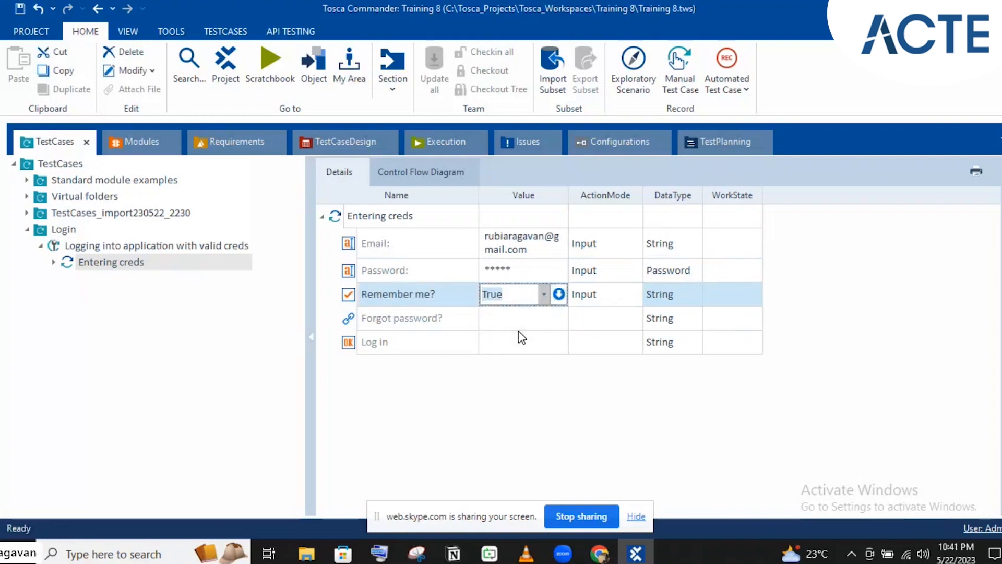
left_click(446, 317)
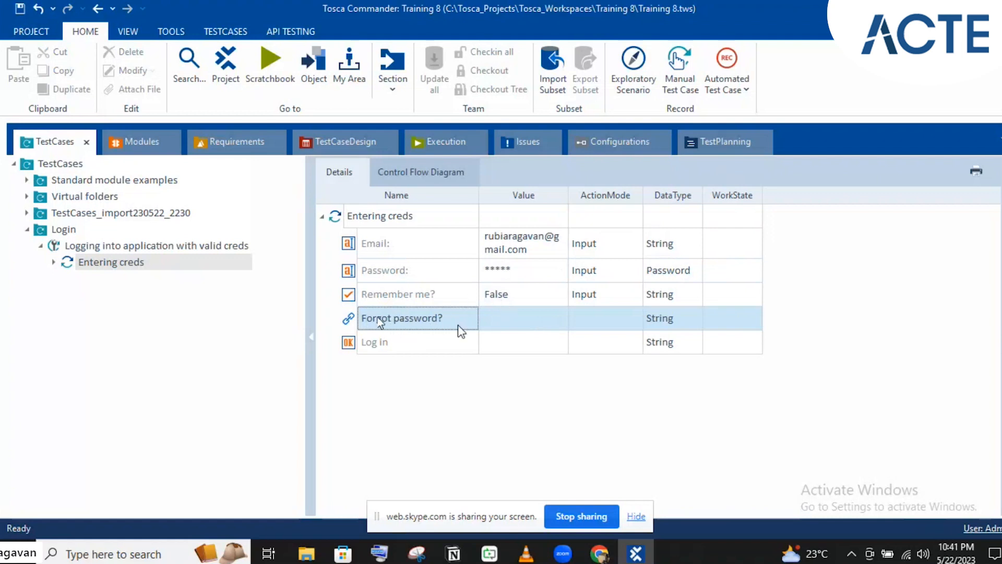
- Change the Forgot password? action mode to Verify
left_click(583, 325)
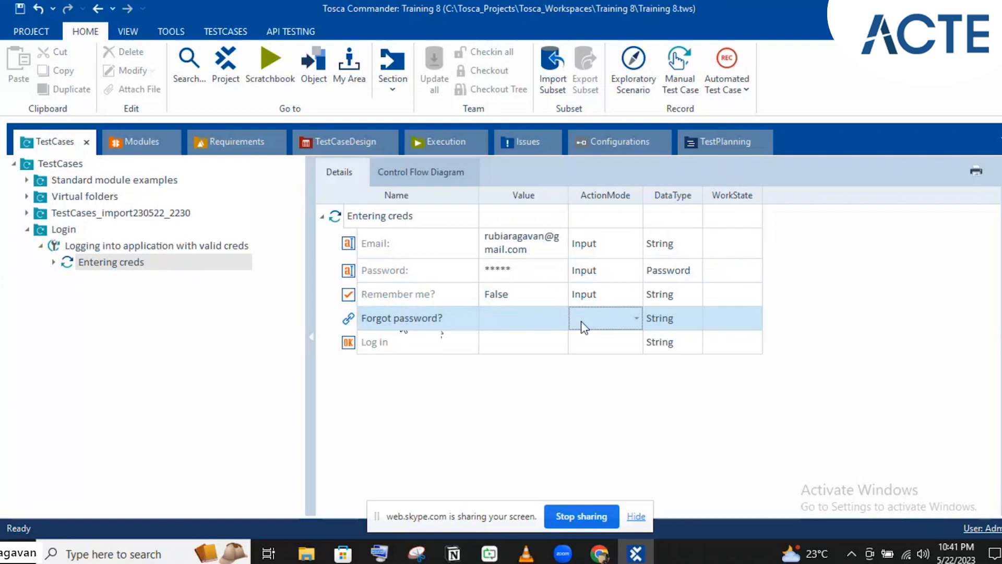
left_click(582, 328)
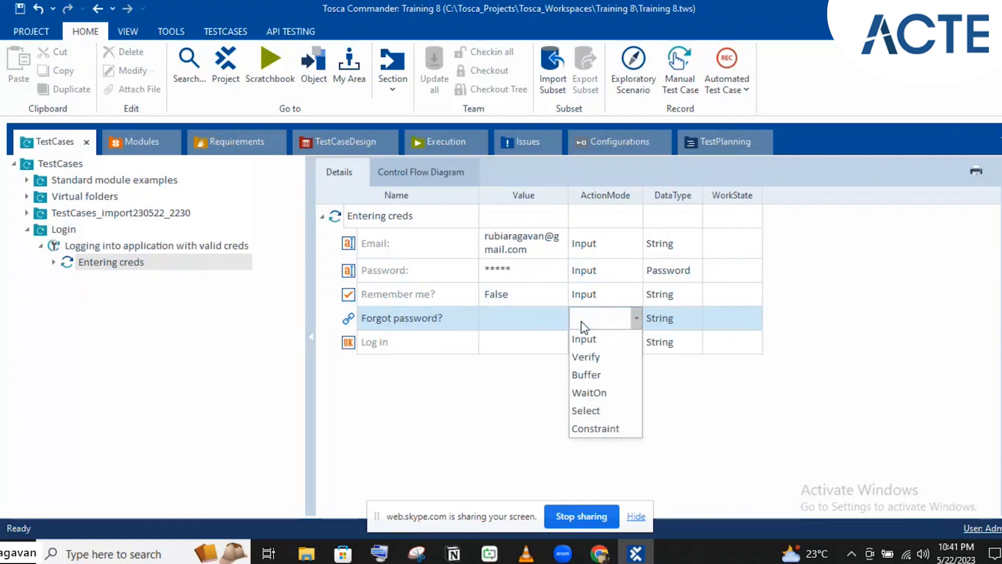
left_click(587, 356)
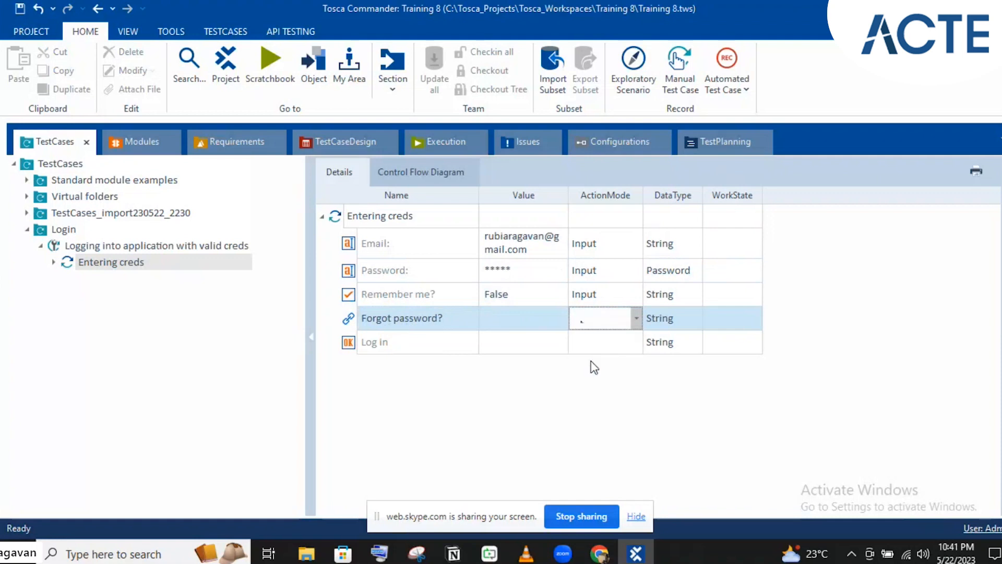
left_click(551, 340)
- Build the condition Exists == True for the Forgot password? value
left_click(558, 320)
left_click(558, 320)
left_click(558, 318)
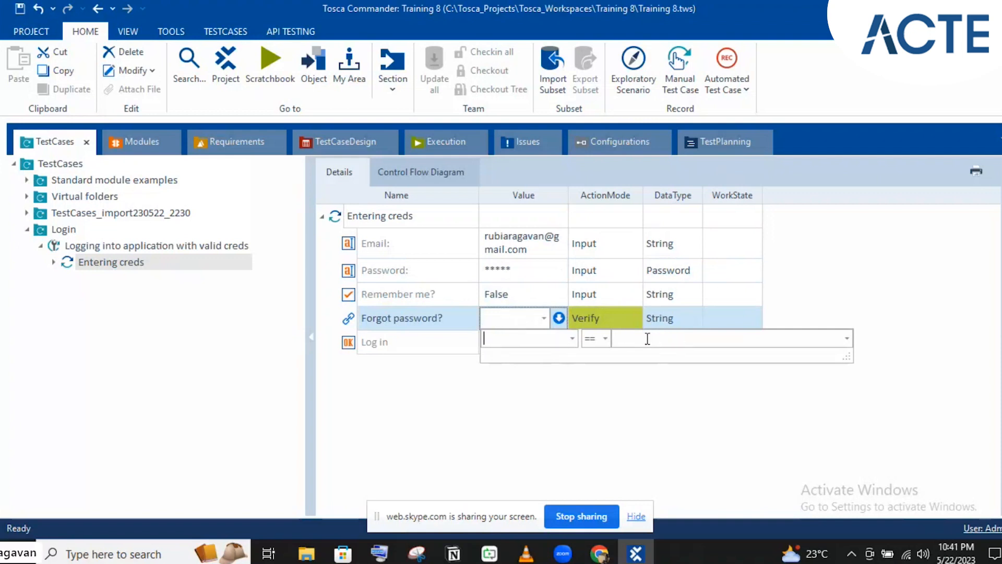
left_click(572, 338)
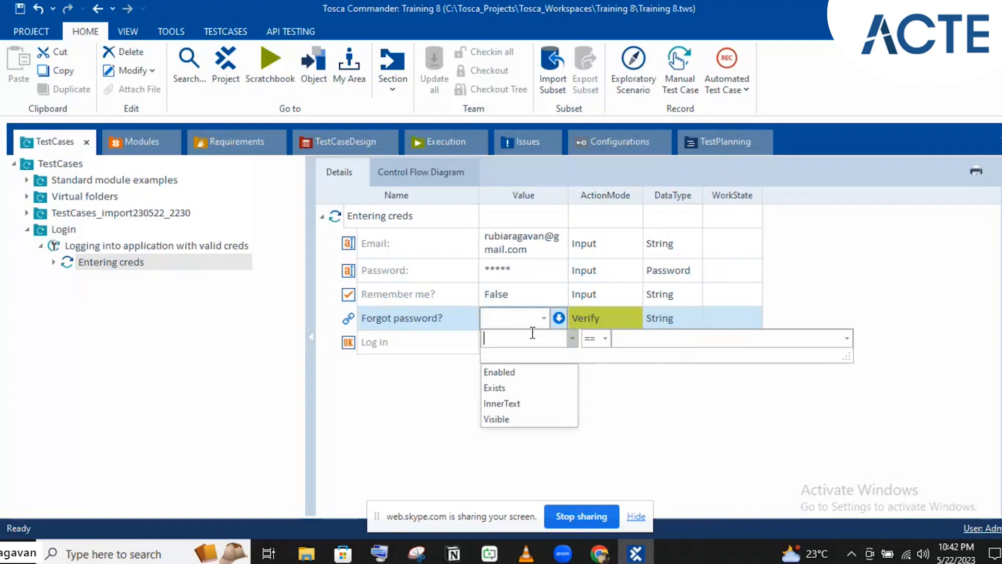
left_click(496, 387)
left_click(625, 339)
type("Truee")
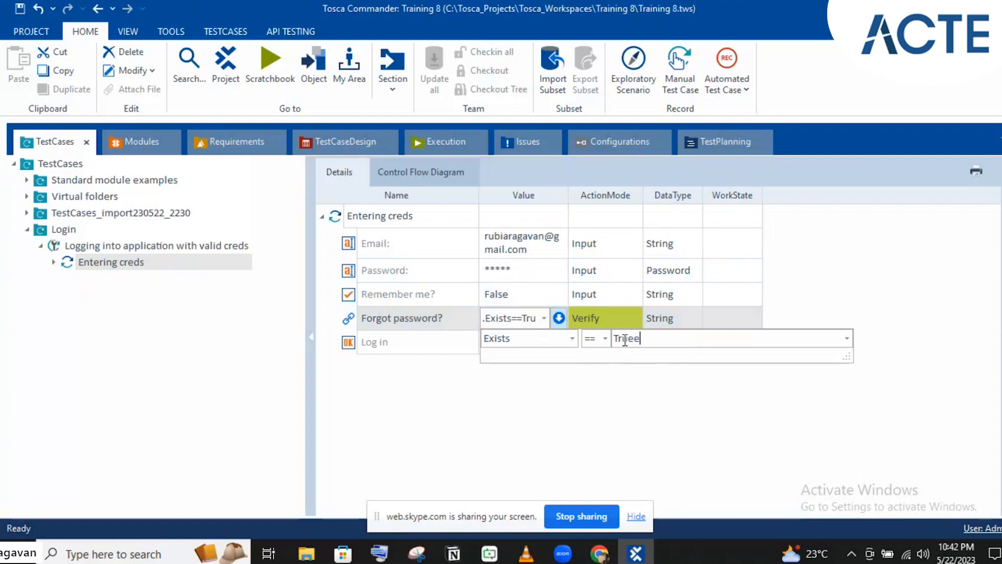
key("BackSpace")
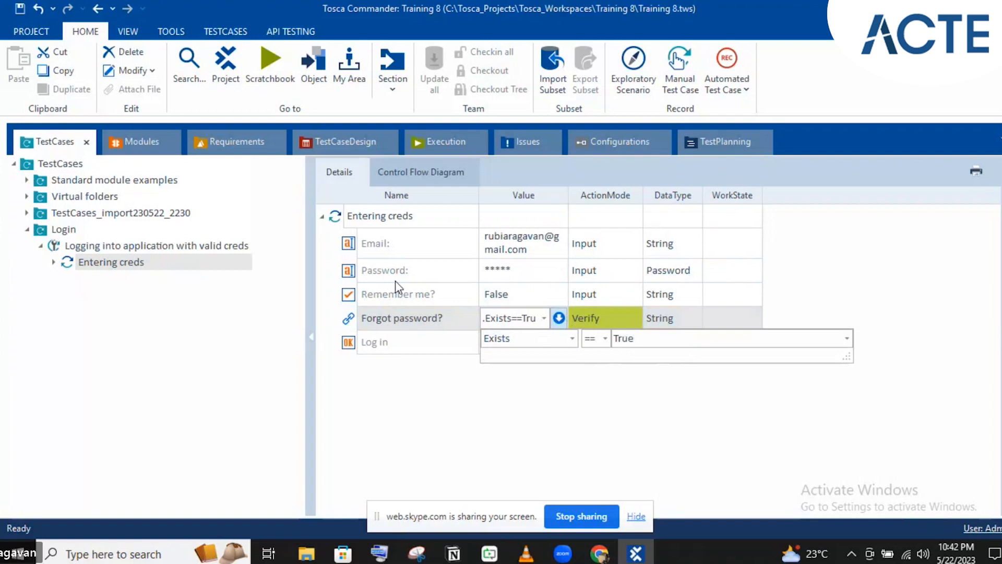
key("Return")
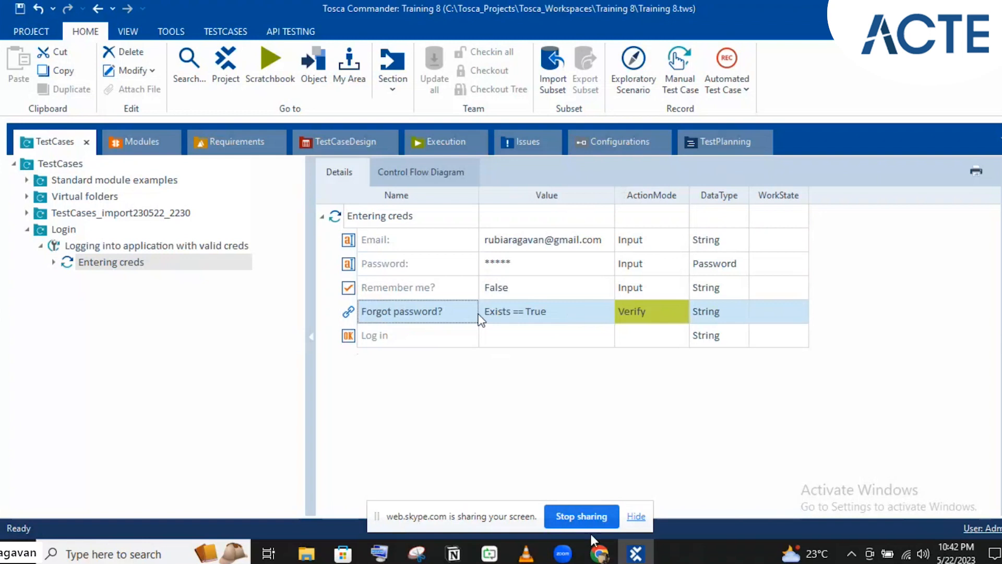
mouse_move(597, 555)
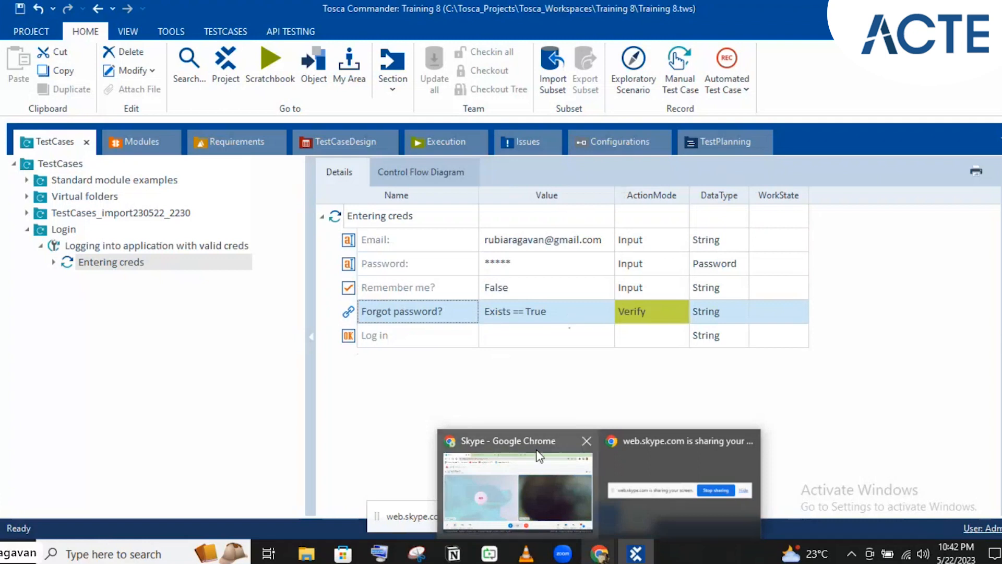
- Confirm the Exists == True verification is committed, then select the Log in row's value
left_click(492, 318)
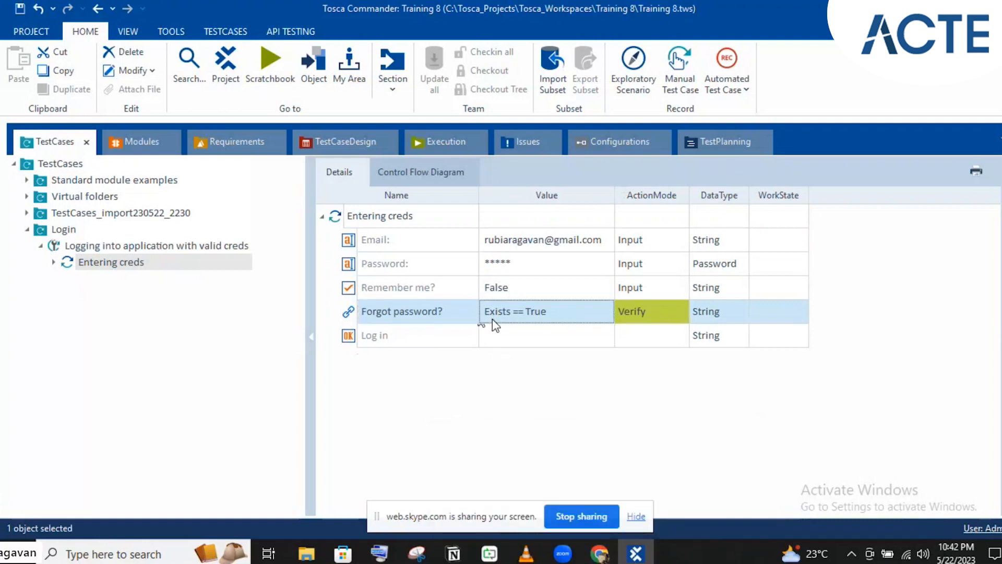
left_click(557, 322)
left_click(606, 312)
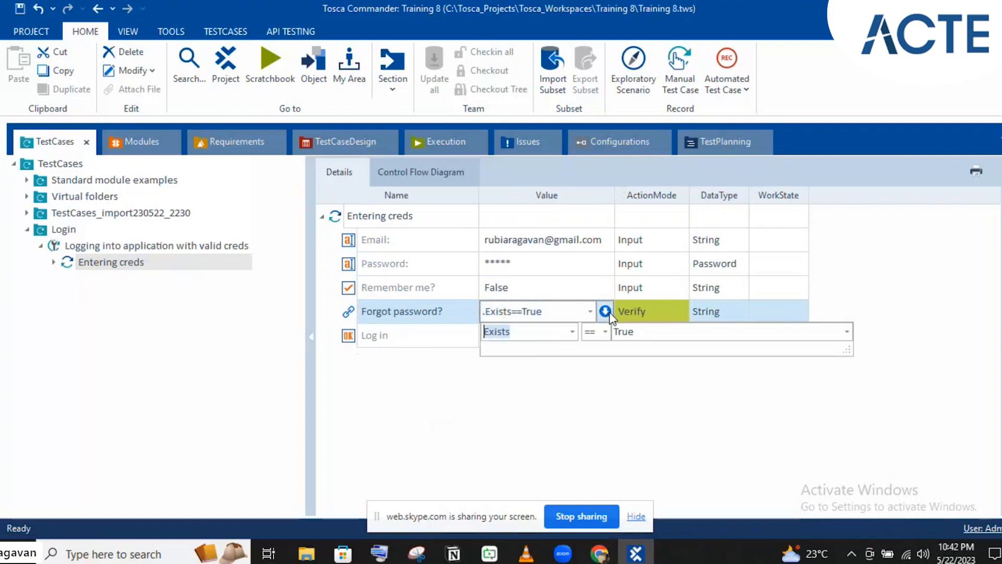
left_click(425, 308)
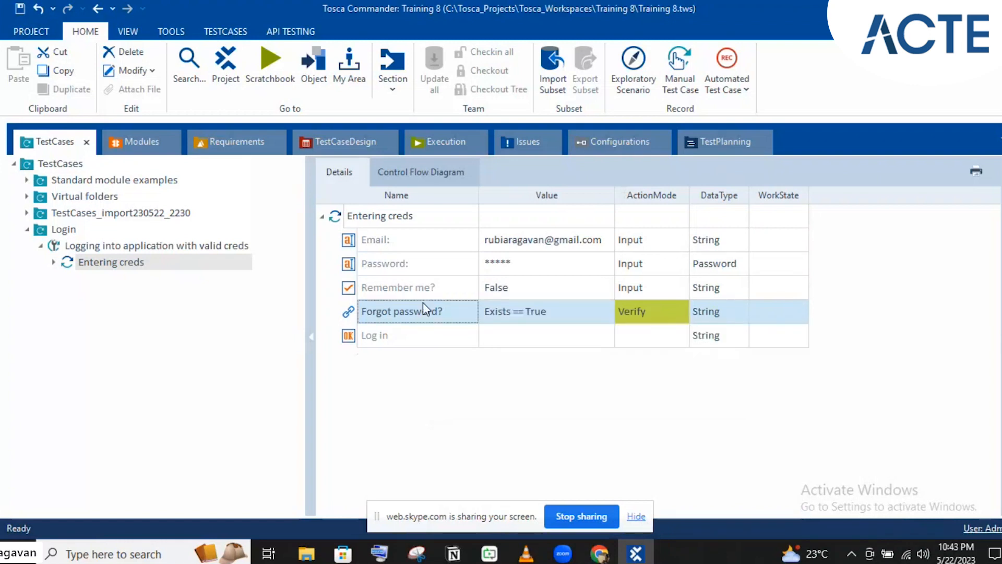
left_click(546, 318)
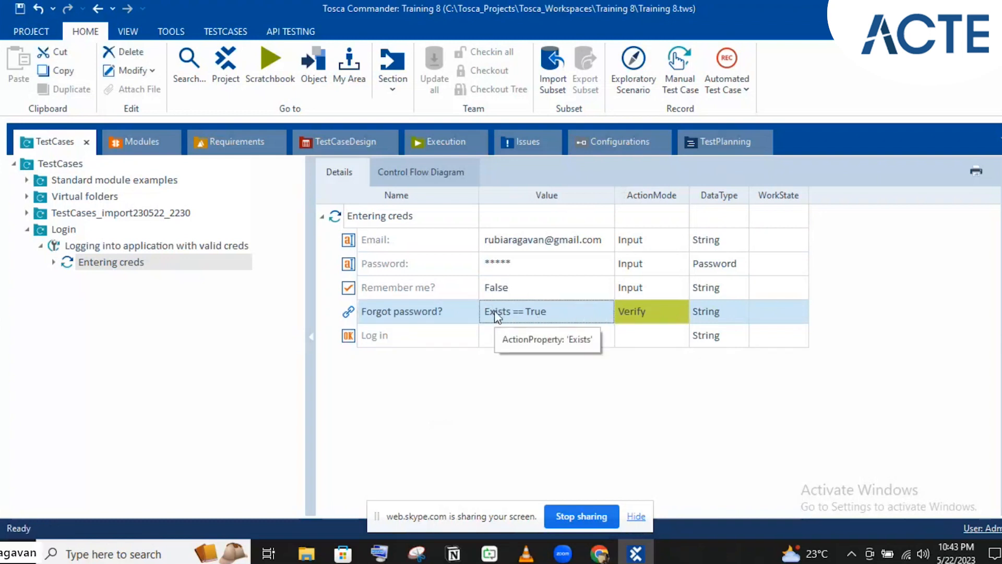
left_click(516, 342)
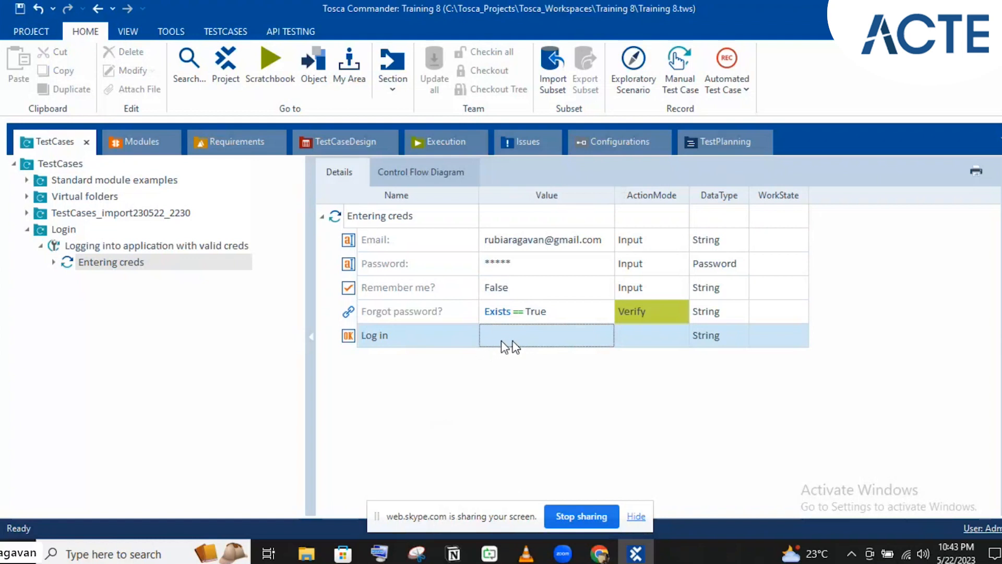
- Try {RIGHTCLICK} and then {Click} as the Log in value
left_click(501, 340)
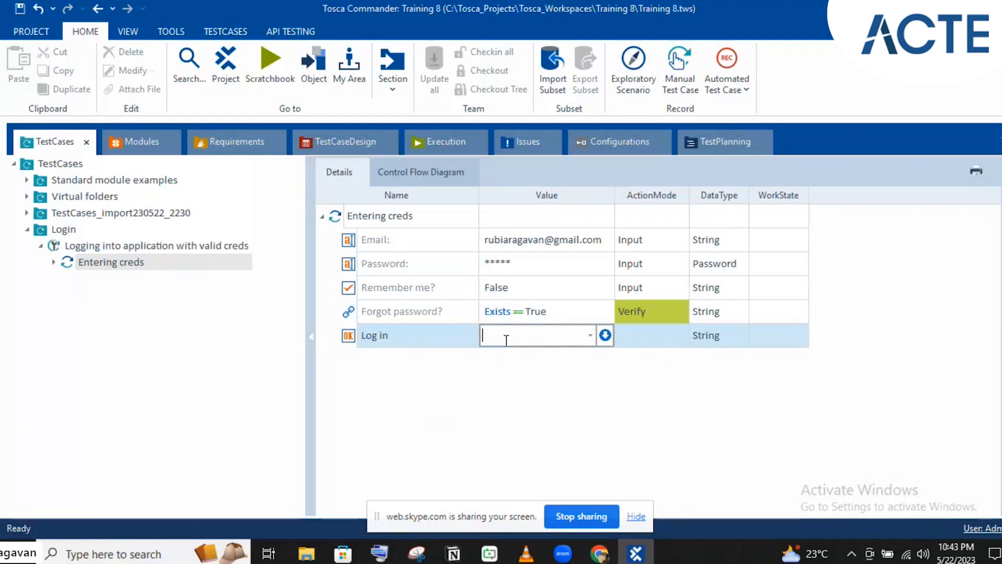
type("{Click")
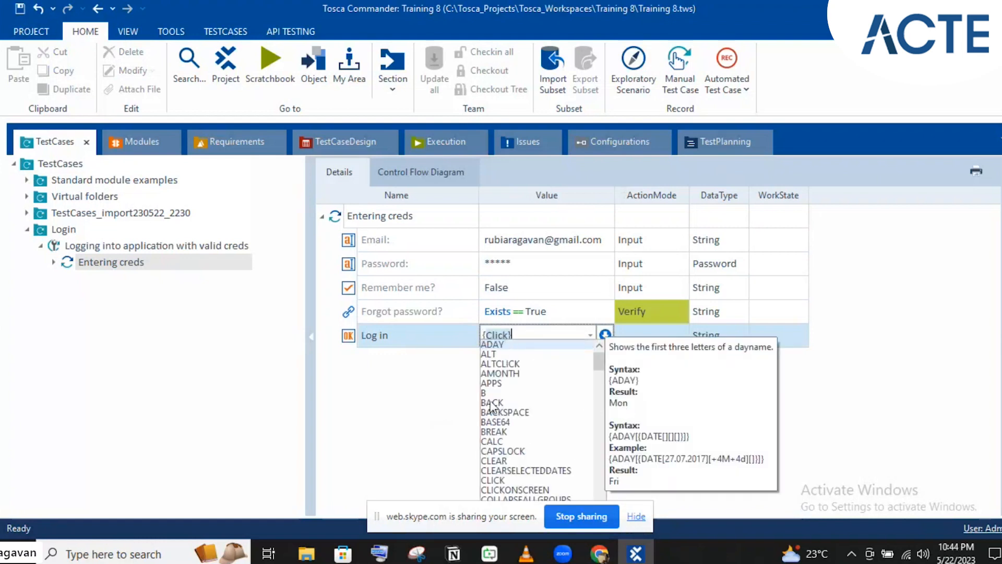
left_click_drag(602, 361, 604, 472)
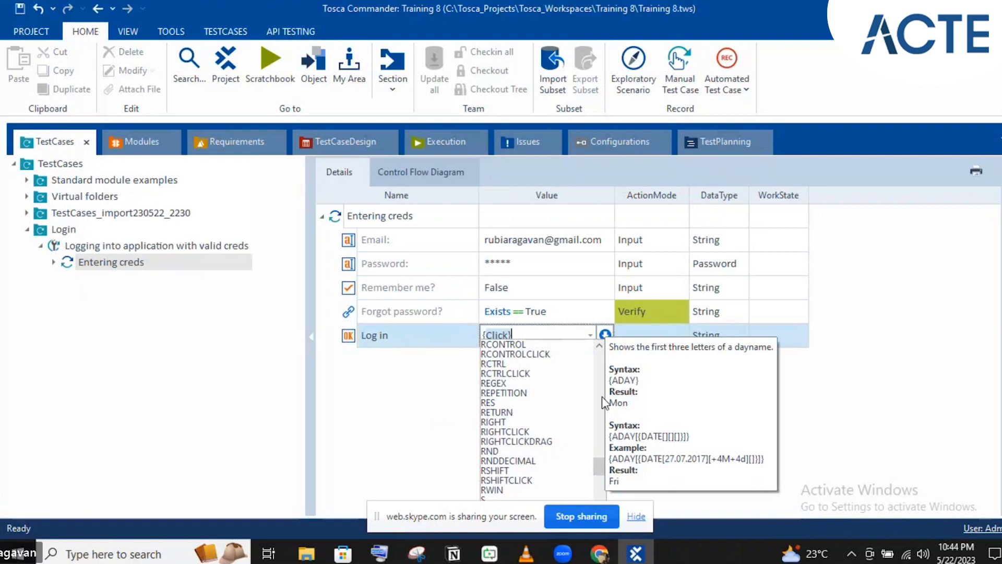
type("right")
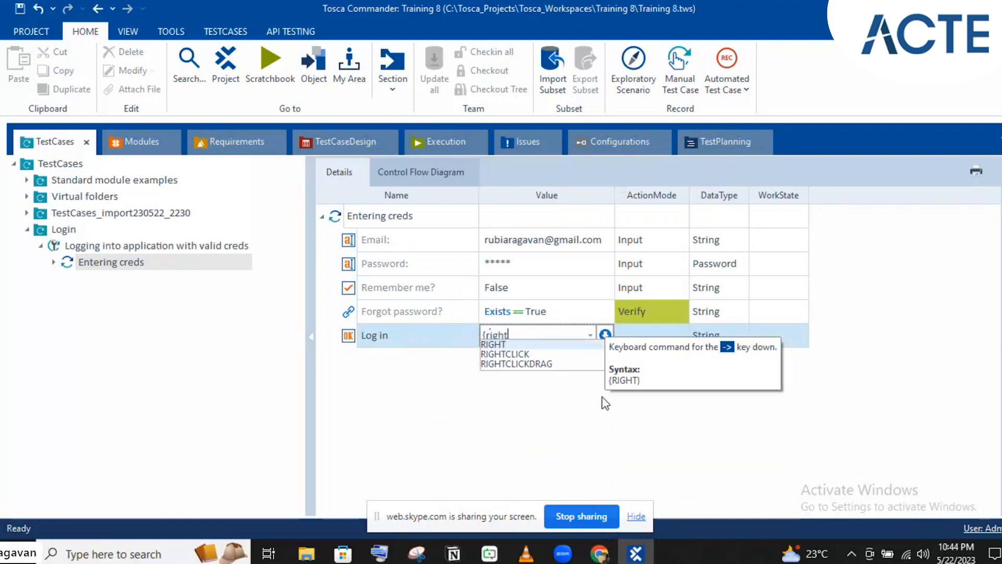
key("Down")
key("Return")
type("}")
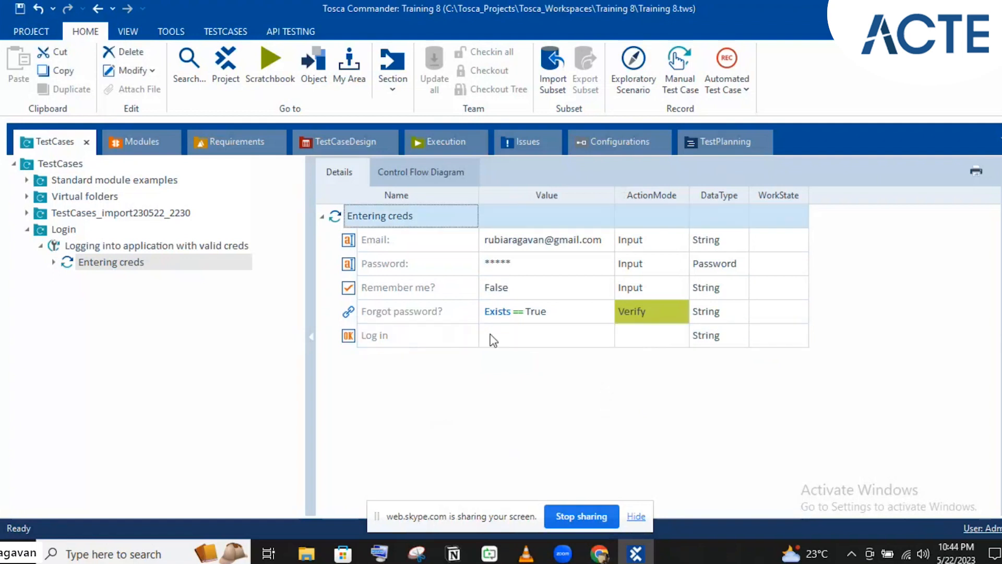
left_click(491, 338)
left_click(491, 335)
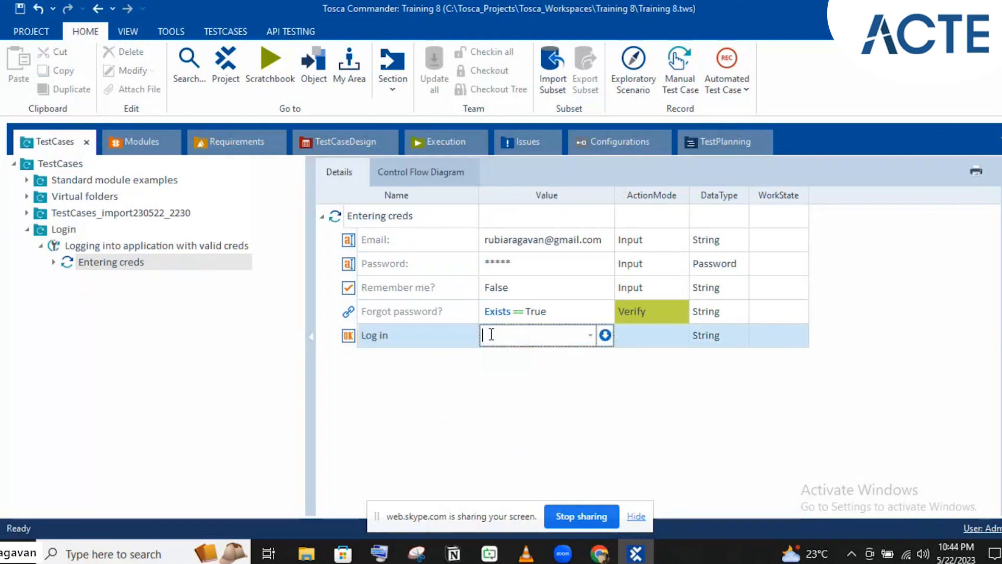
type("{cli")
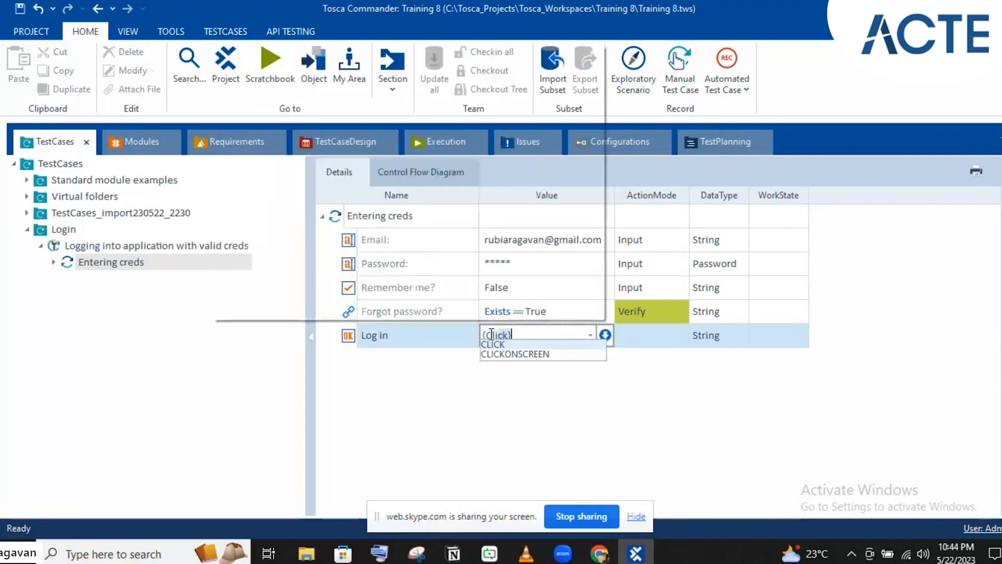
type("ck}")
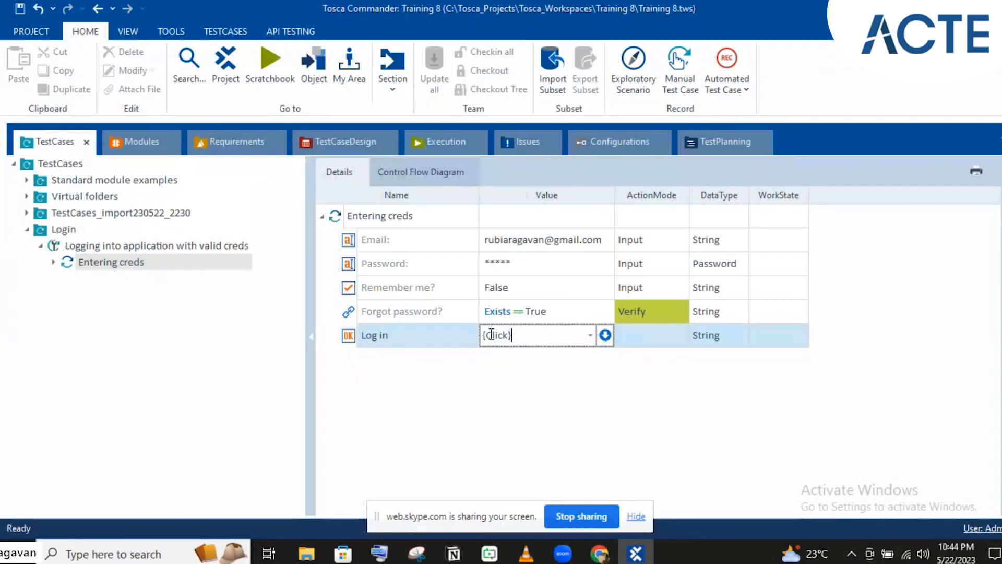
key("Return")
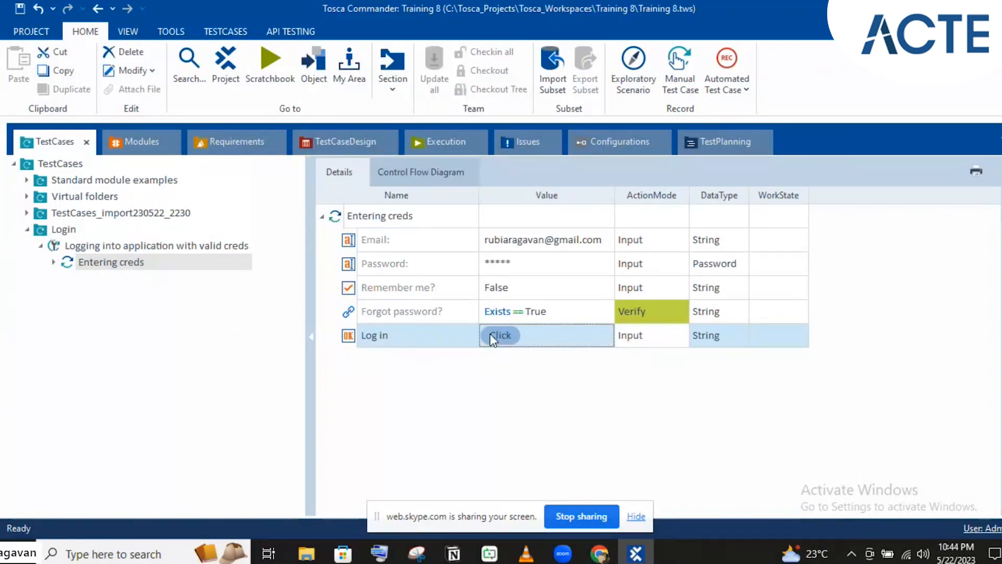
- Clear the Log in value and set it to x
left_click(409, 341)
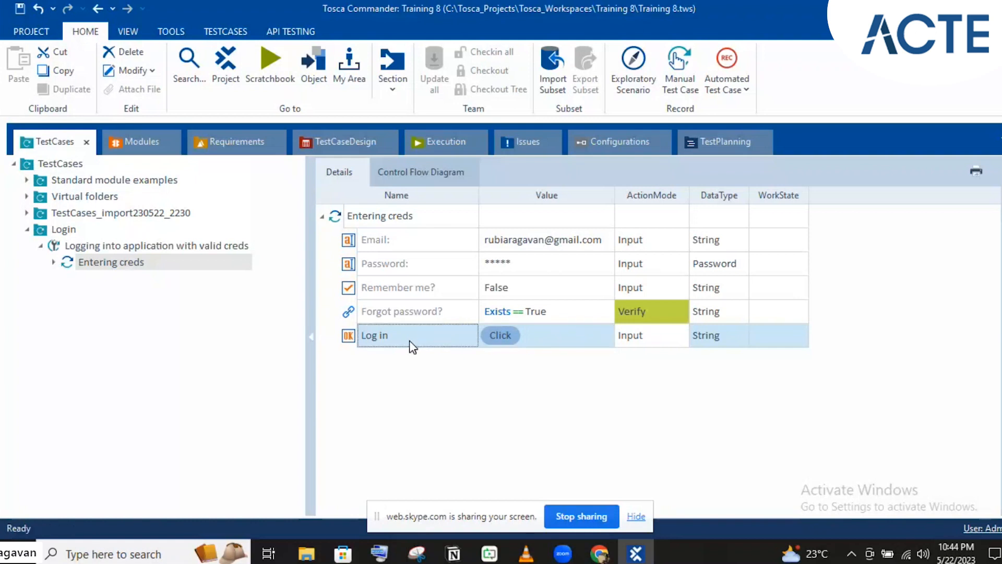
key("Delete")
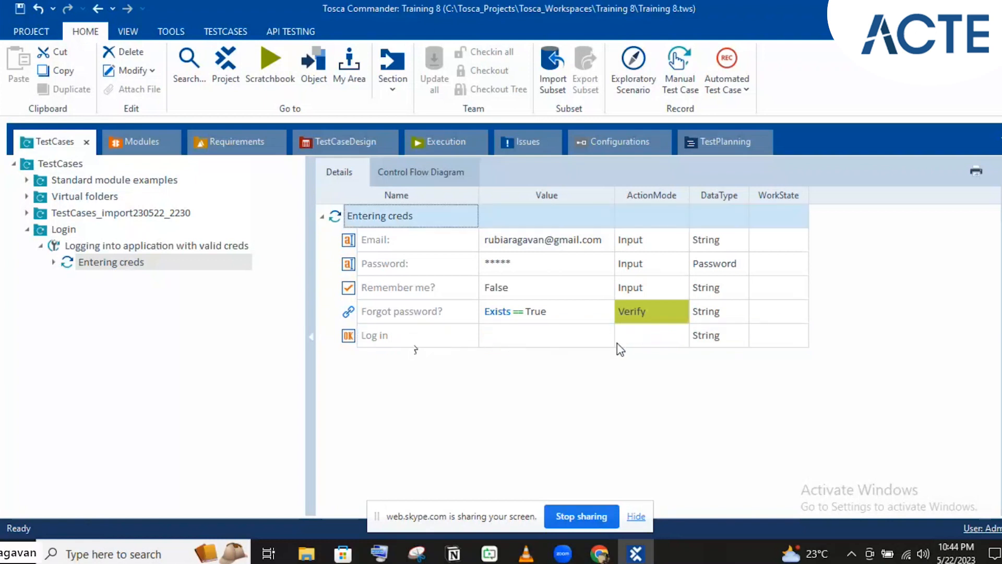
left_click(496, 334)
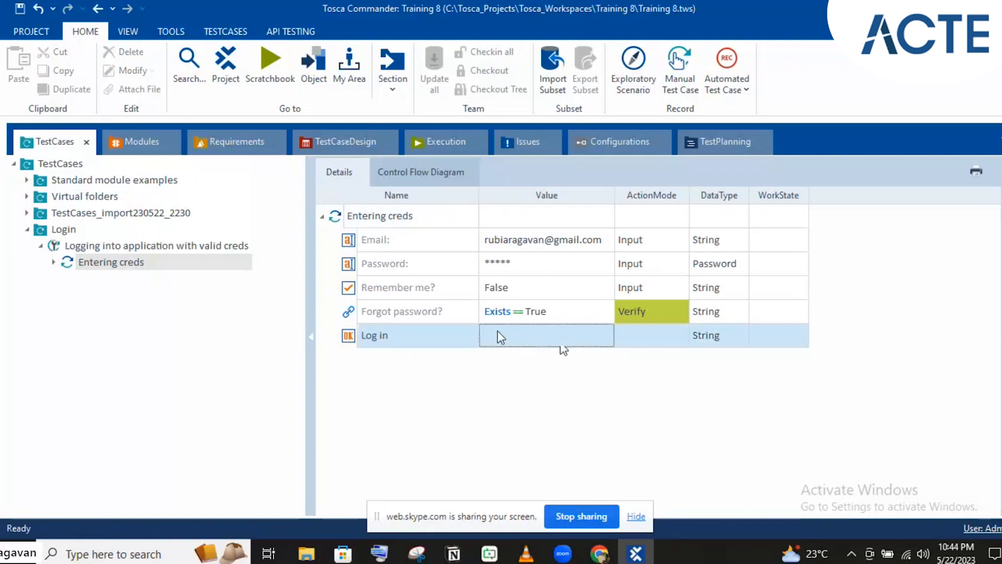
type("x")
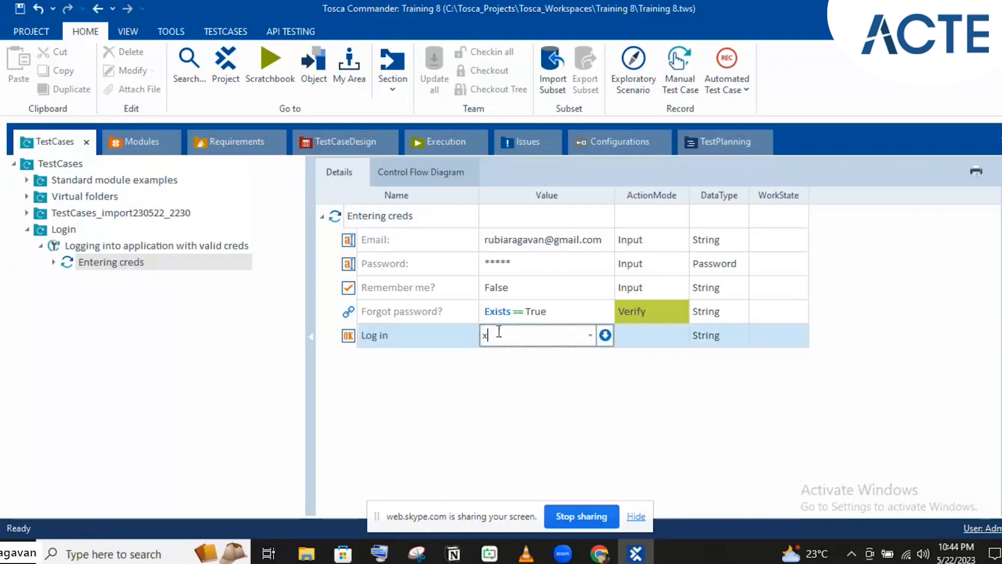
left_click(427, 313)
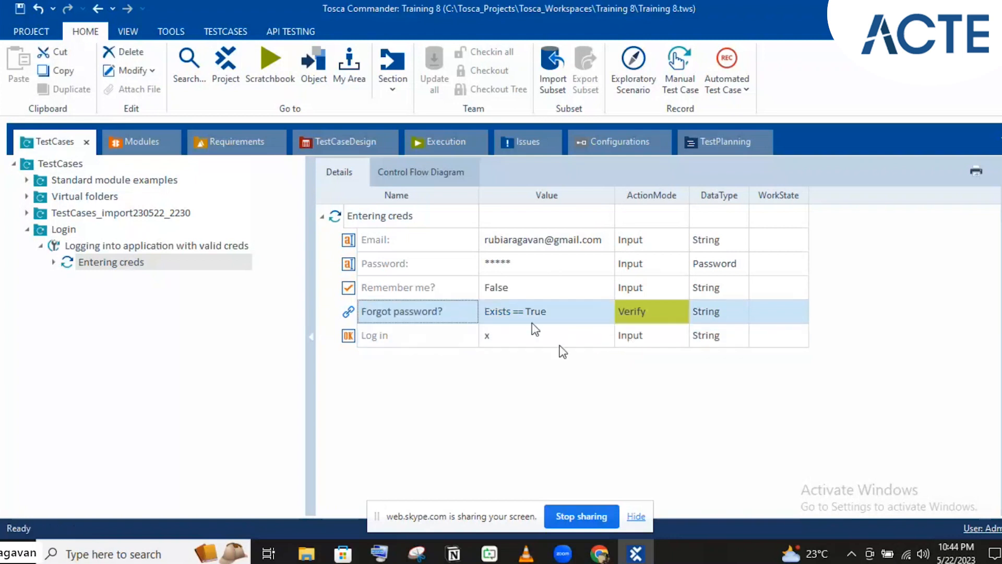
- Delete and re-enter x as the Log in value
left_click(490, 335)
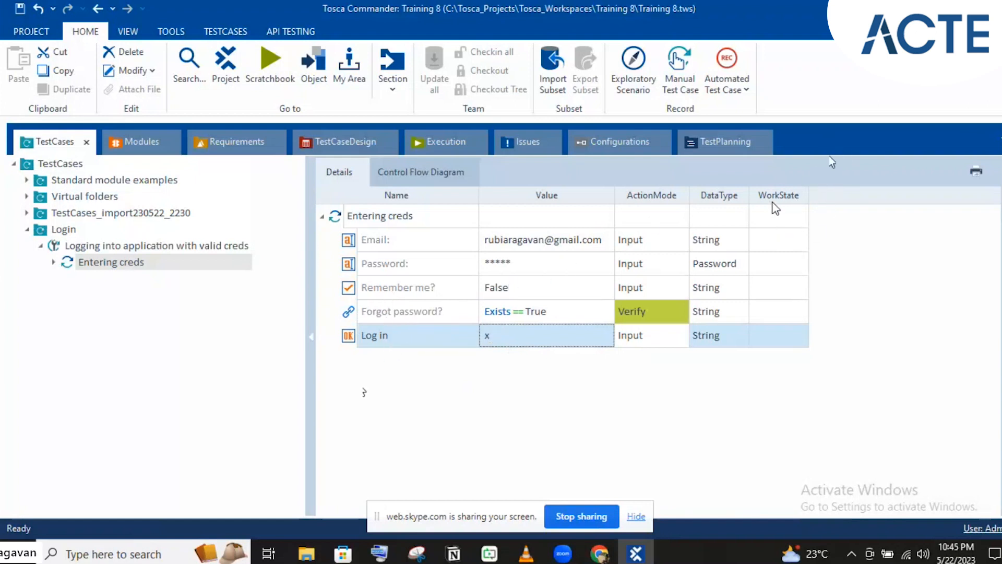
left_click(502, 342)
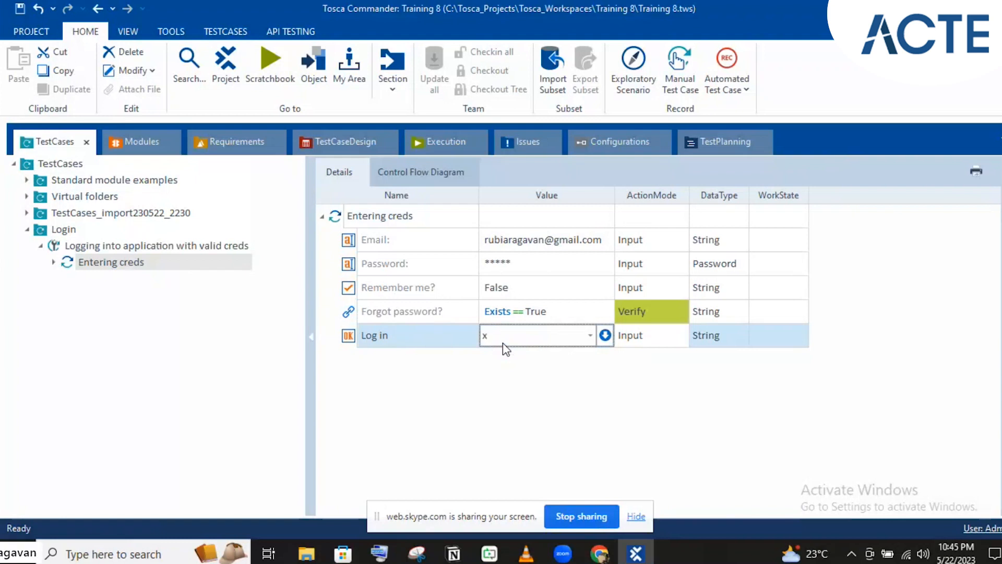
key("BackSpace")
left_click(525, 297)
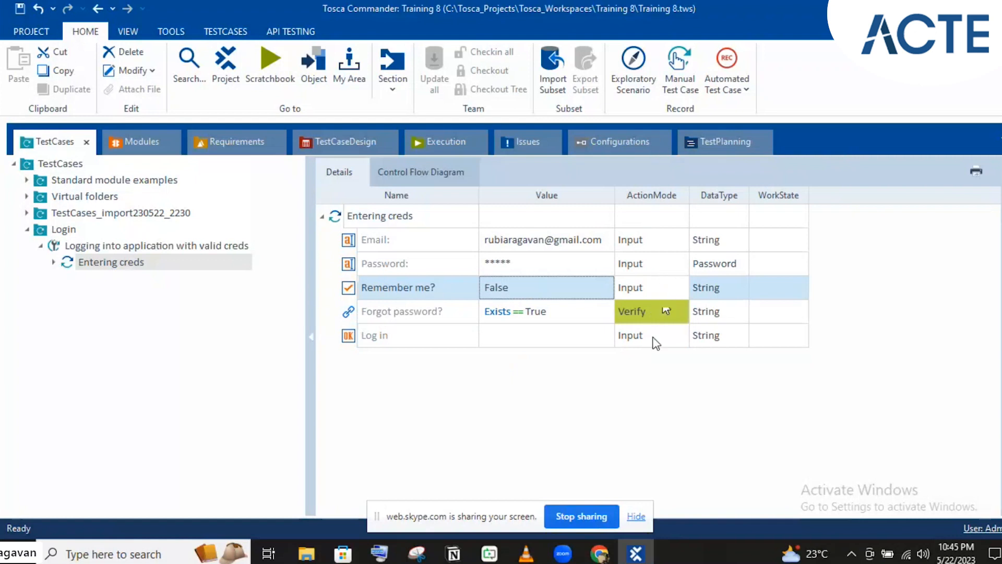
left_click(534, 340)
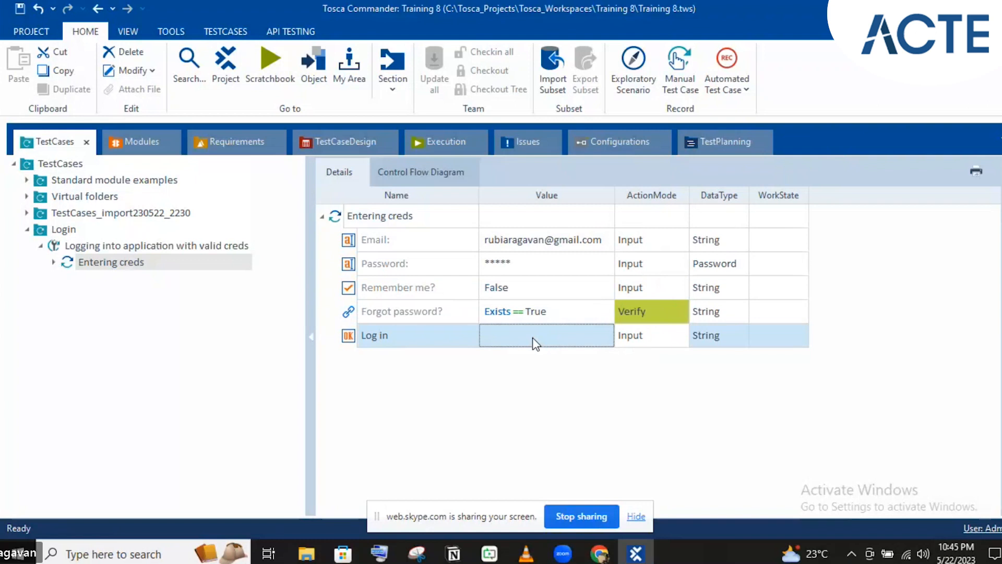
left_click(533, 338)
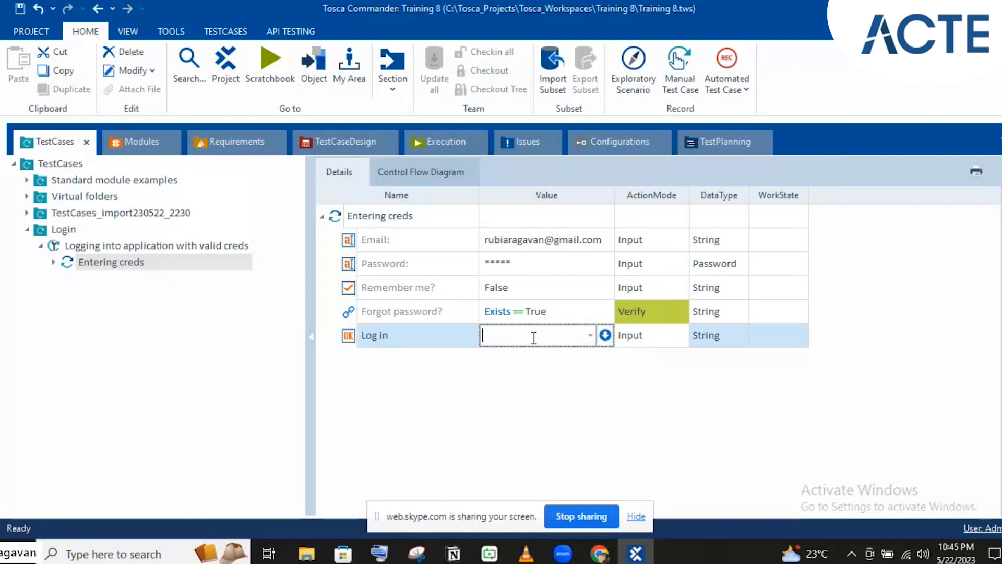
left_click(504, 374)
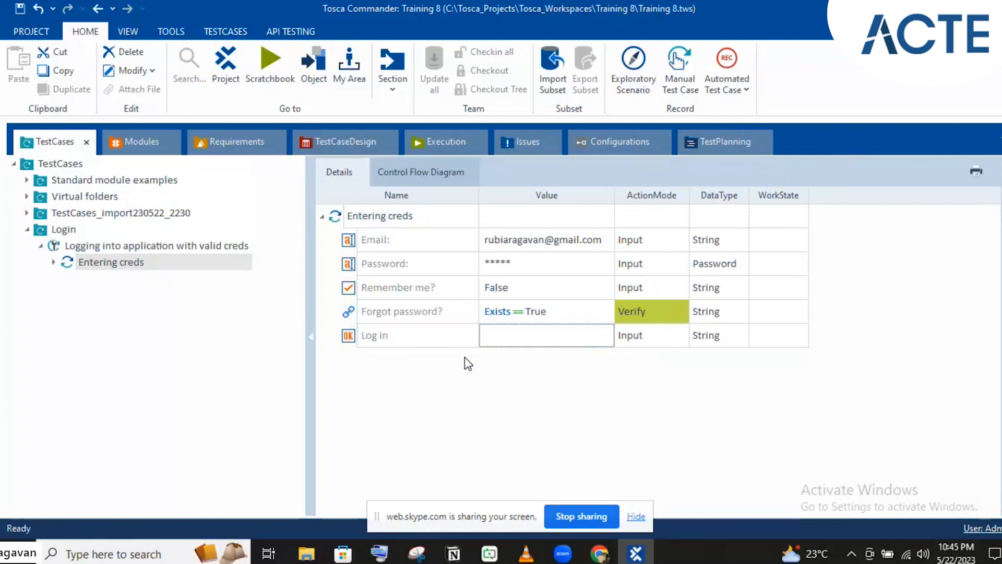
left_click(500, 338)
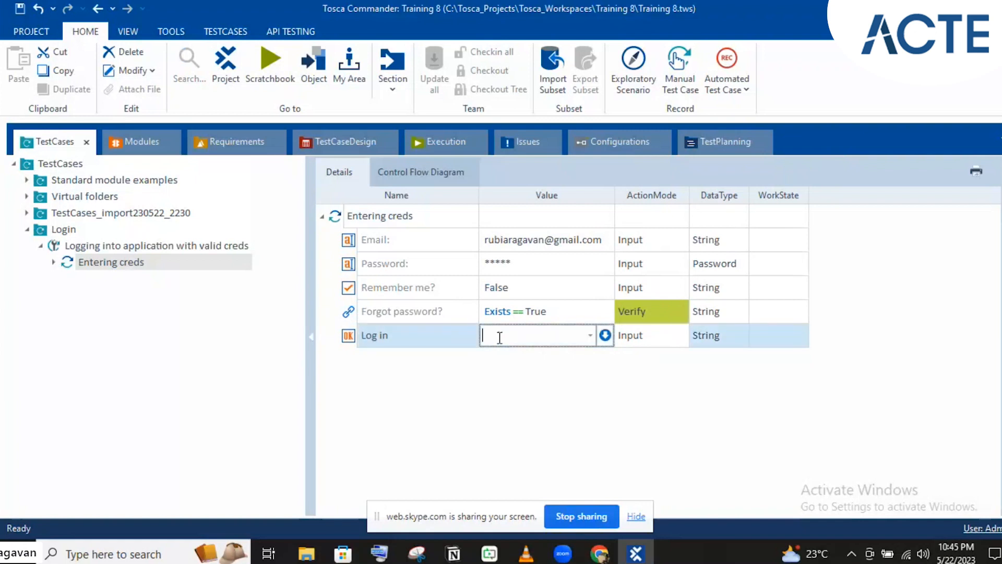
type("x")
left_click(424, 290)
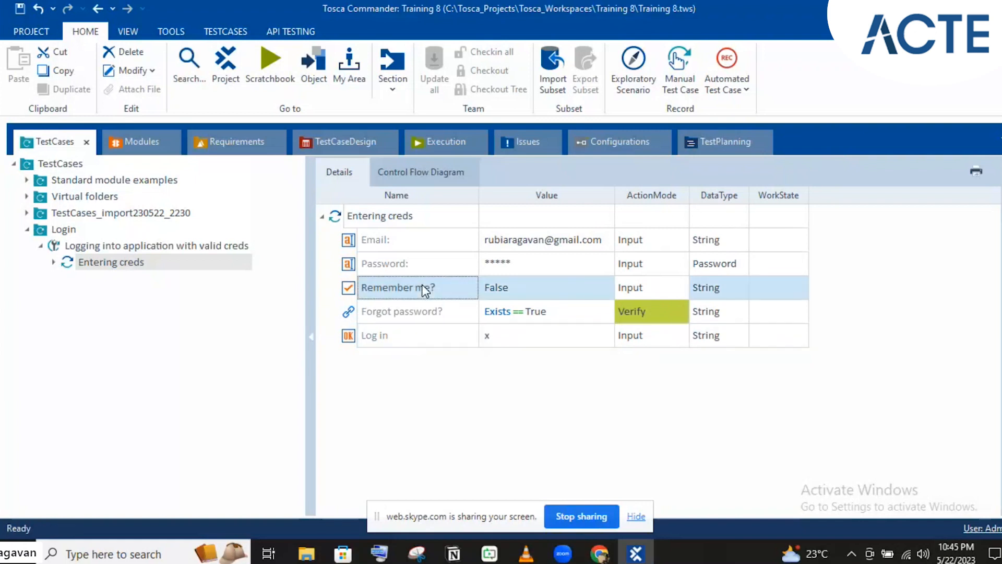
- Review the Entering creds step, then show the Demo Web Shop tab in Chrome
left_click(434, 344)
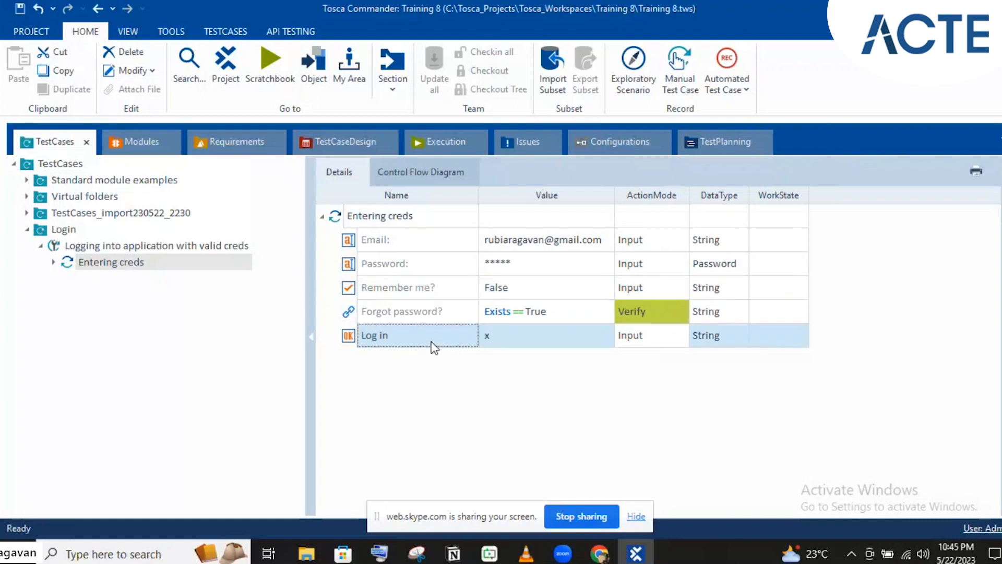
left_click(405, 218)
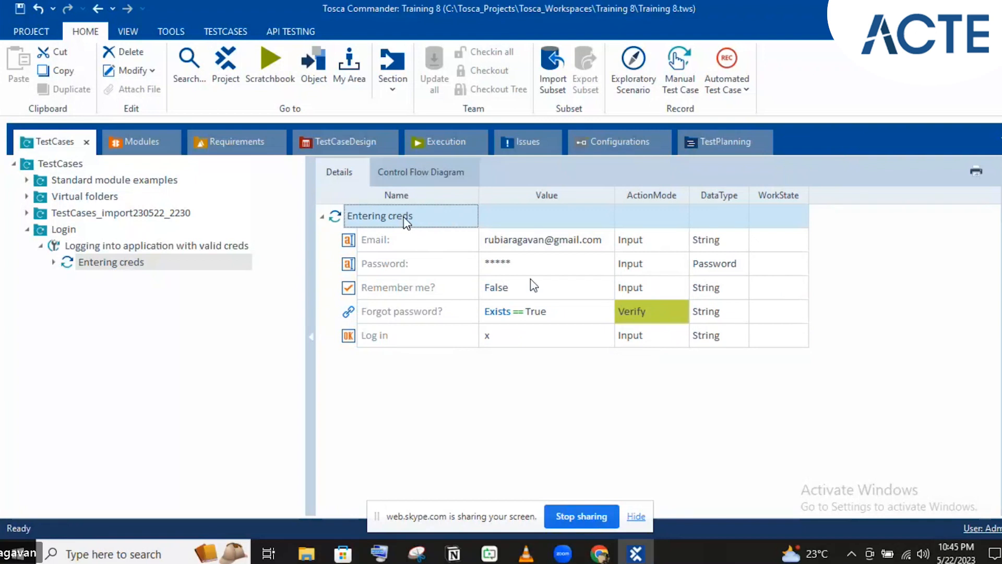
left_click(368, 336)
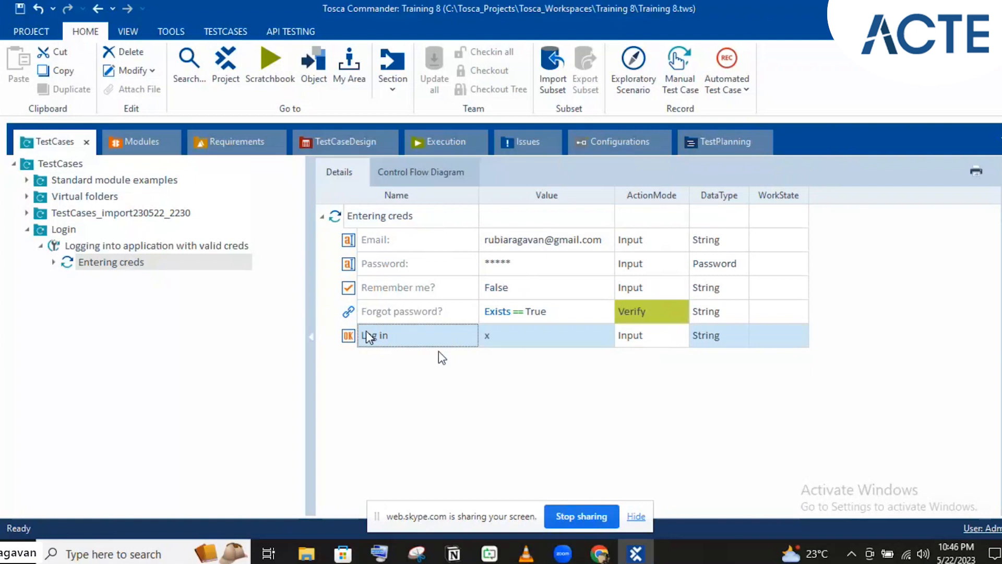
left_click(340, 219)
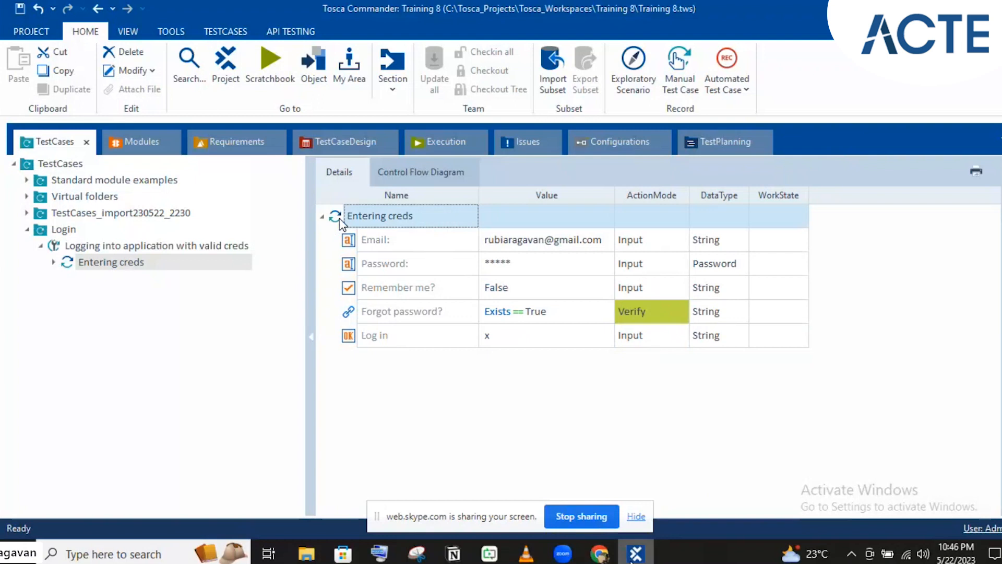
mouse_move(600, 553)
left_click(525, 474)
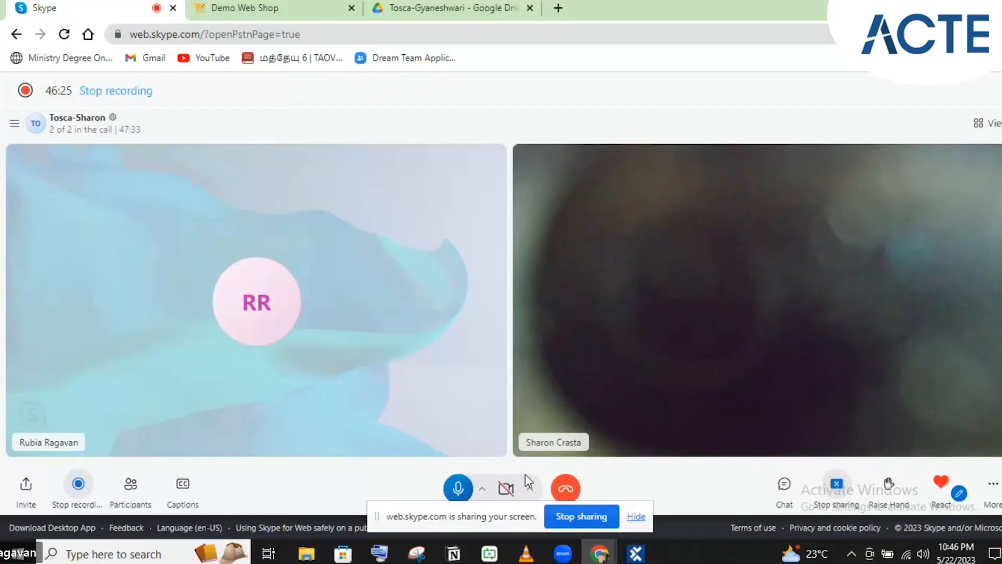
left_click(276, 4)
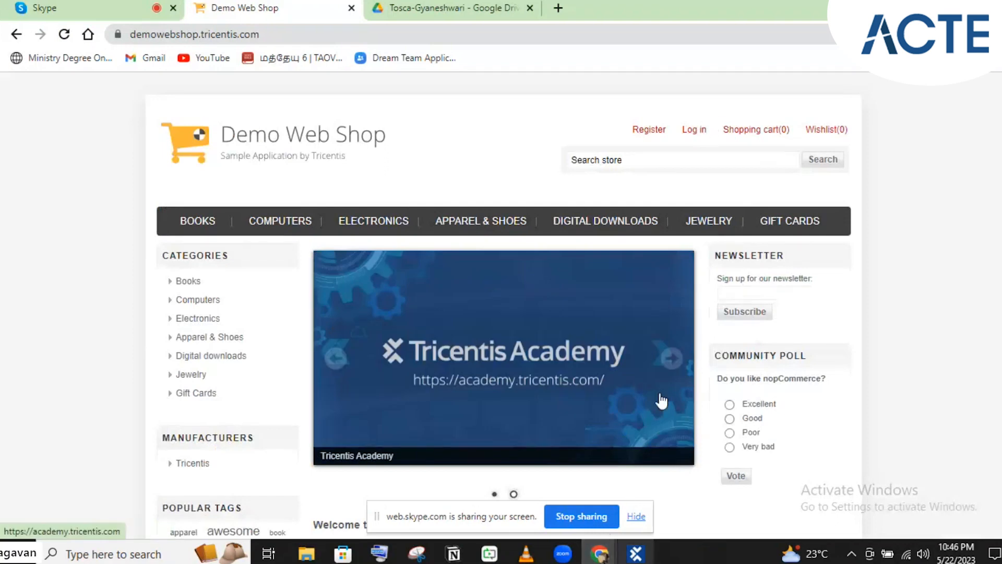
- Back in Tosca Commander's modules section, expand the Standard modules folders
left_click(635, 552)
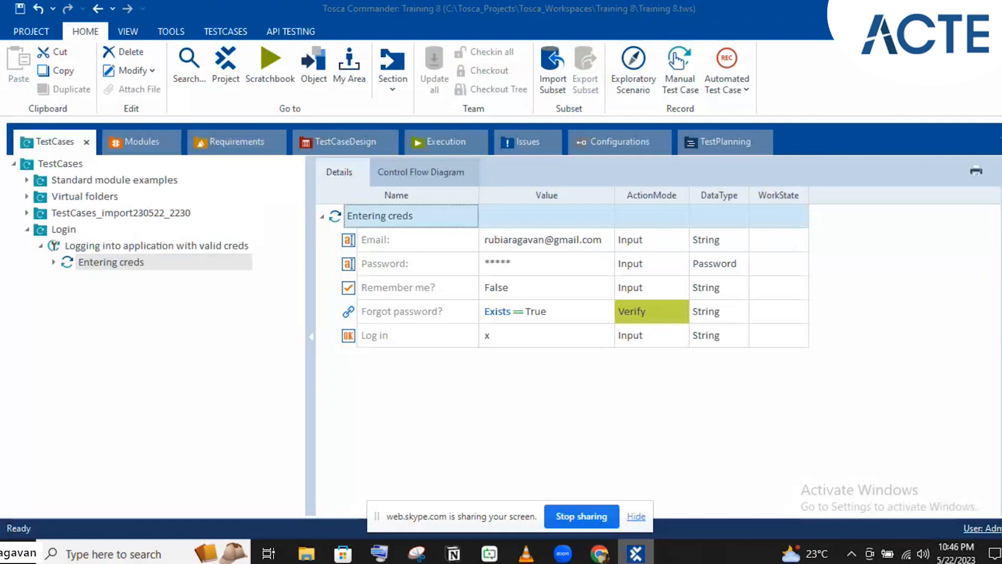
left_click(141, 137)
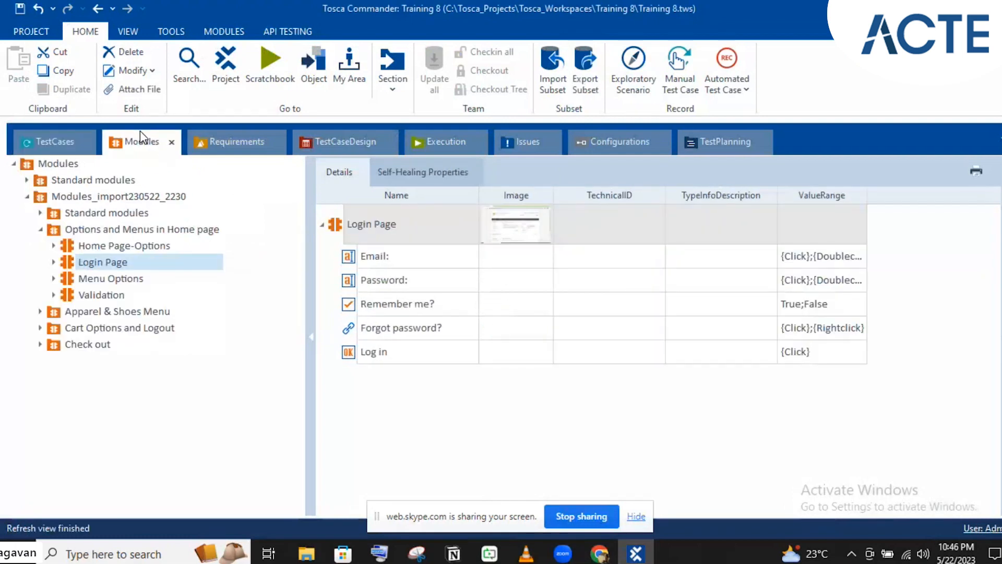
left_click(40, 230)
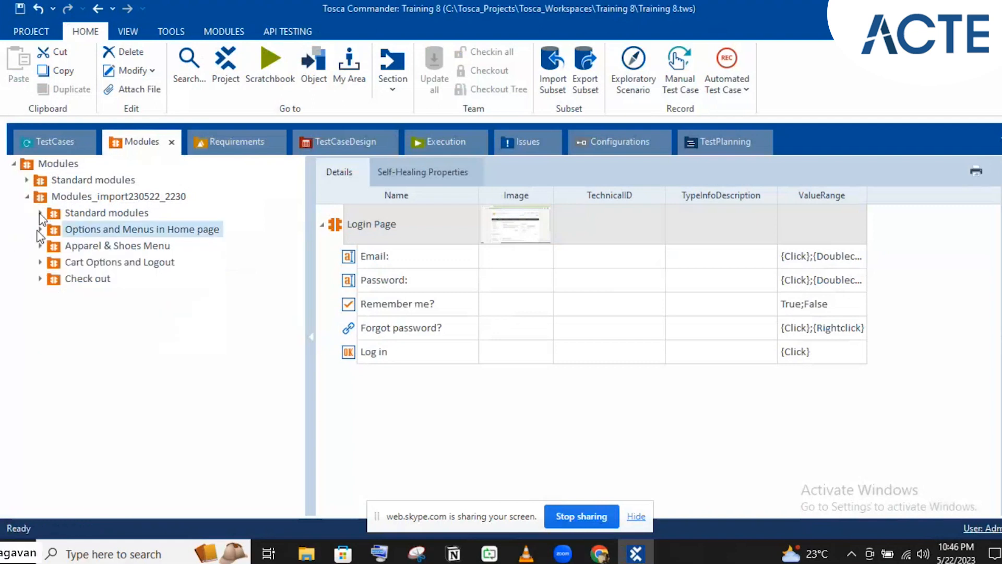
left_click(40, 213)
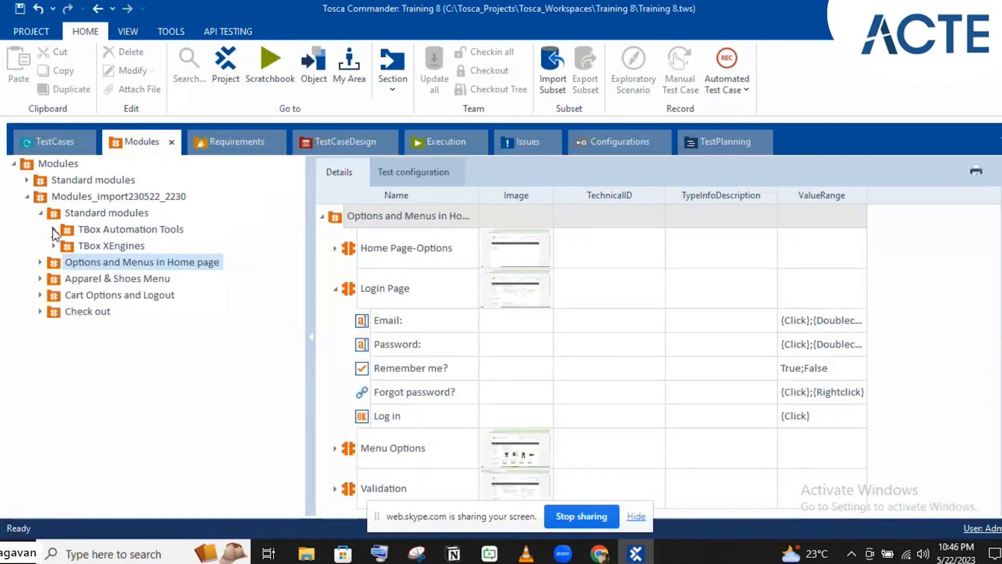
left_click(54, 230)
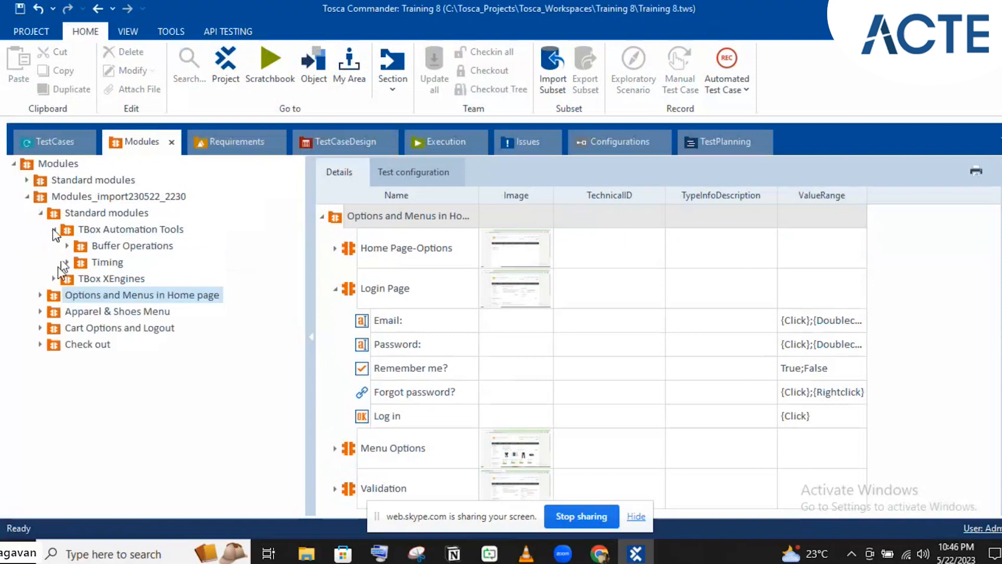
left_click(54, 278)
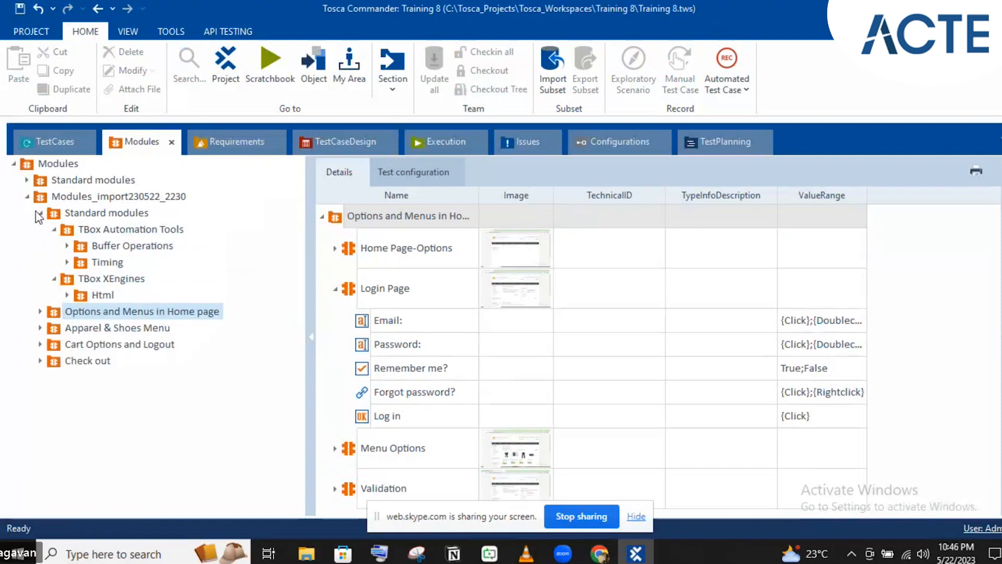
left_click(27, 180)
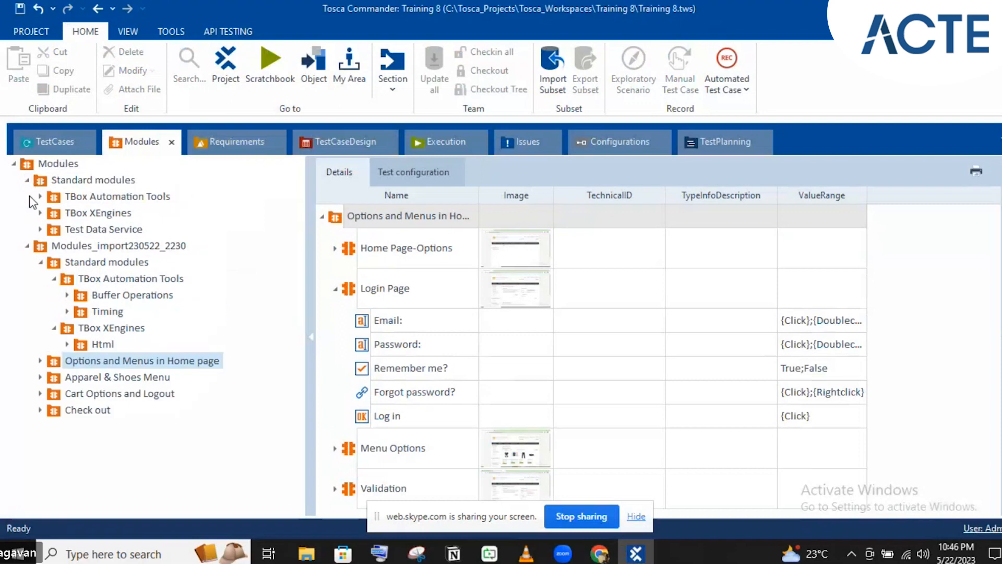
left_click(27, 246)
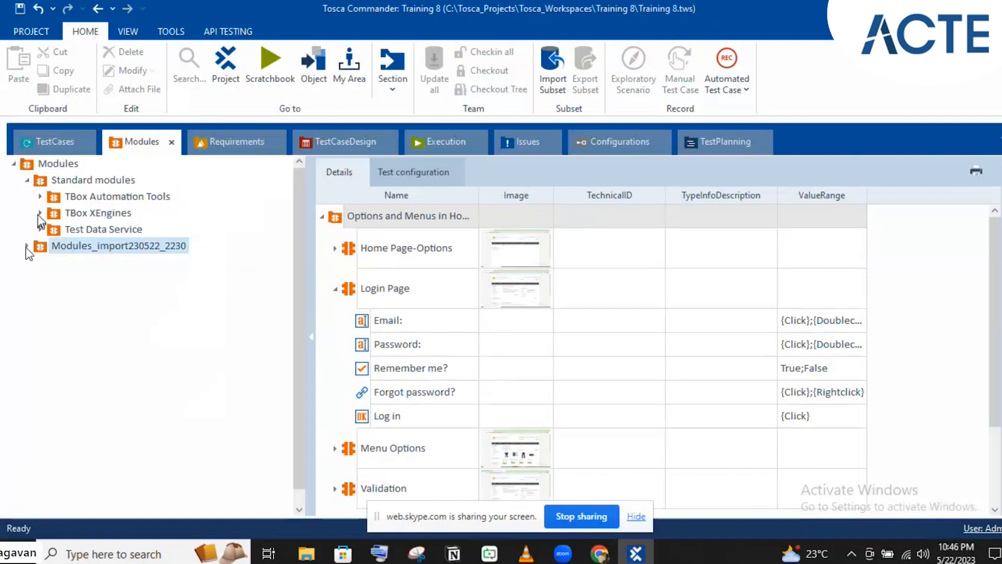
- Open TBox XEngines > Html and select the OpenUrl module
left_click(39, 213)
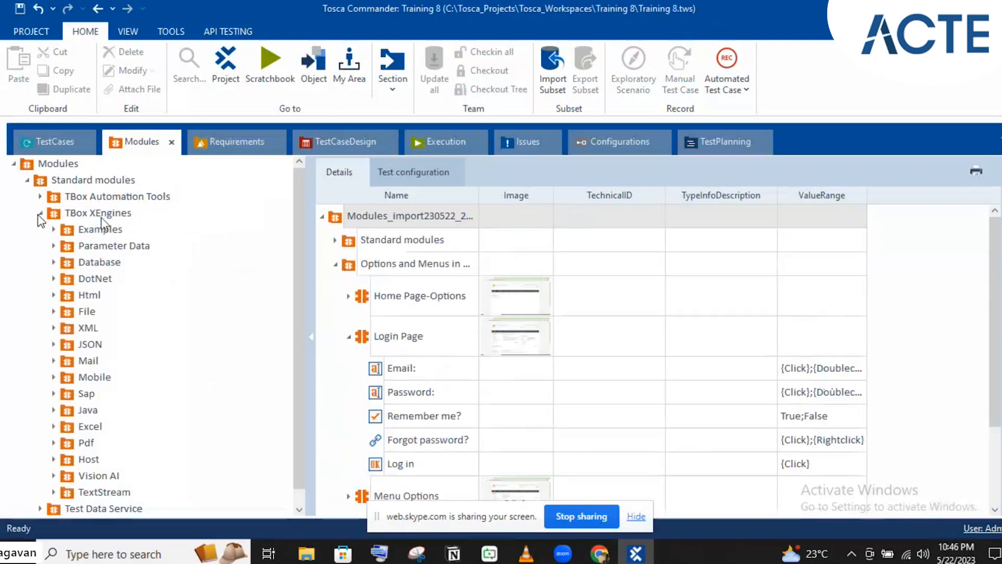
left_click(88, 294)
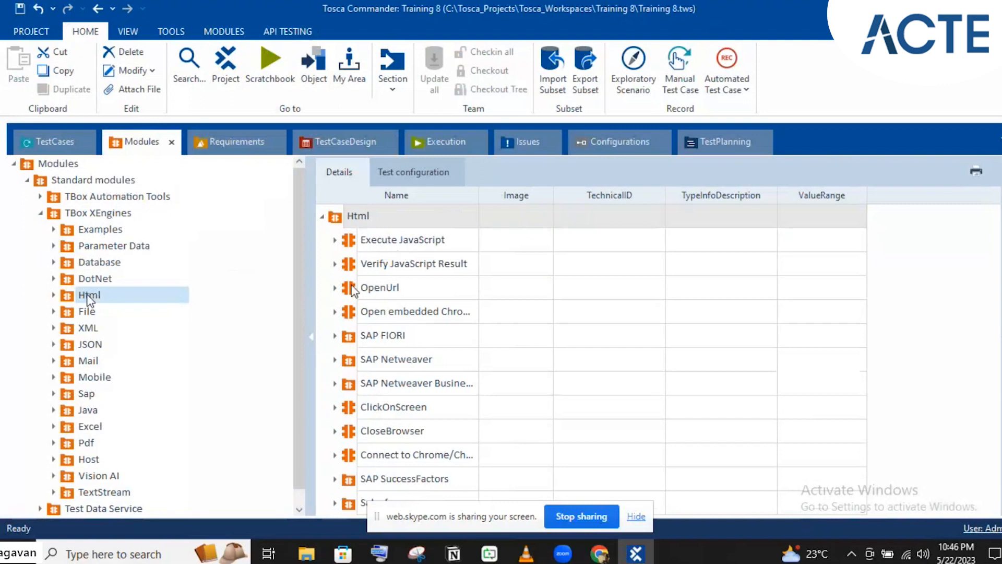
left_click(351, 286)
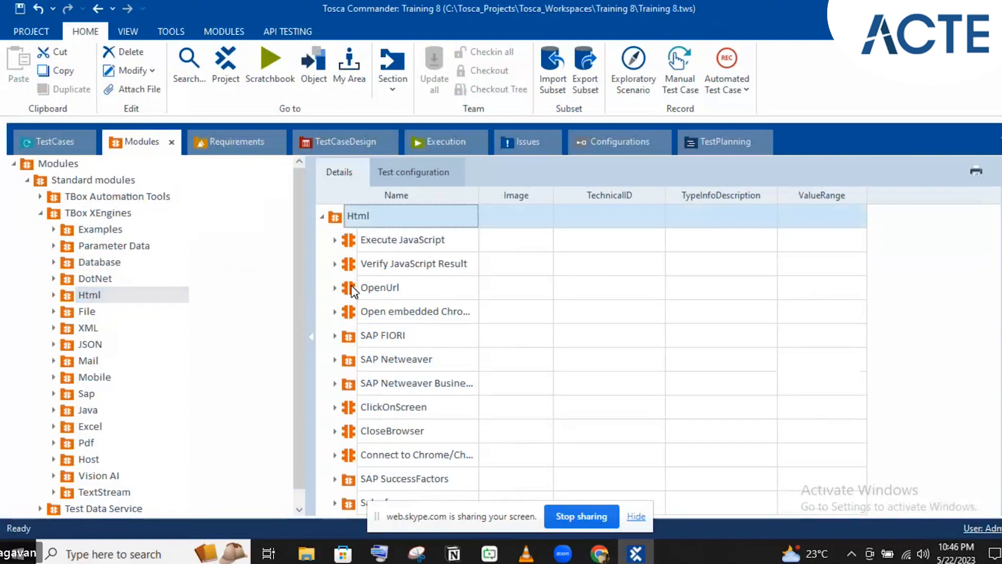
left_click(353, 288)
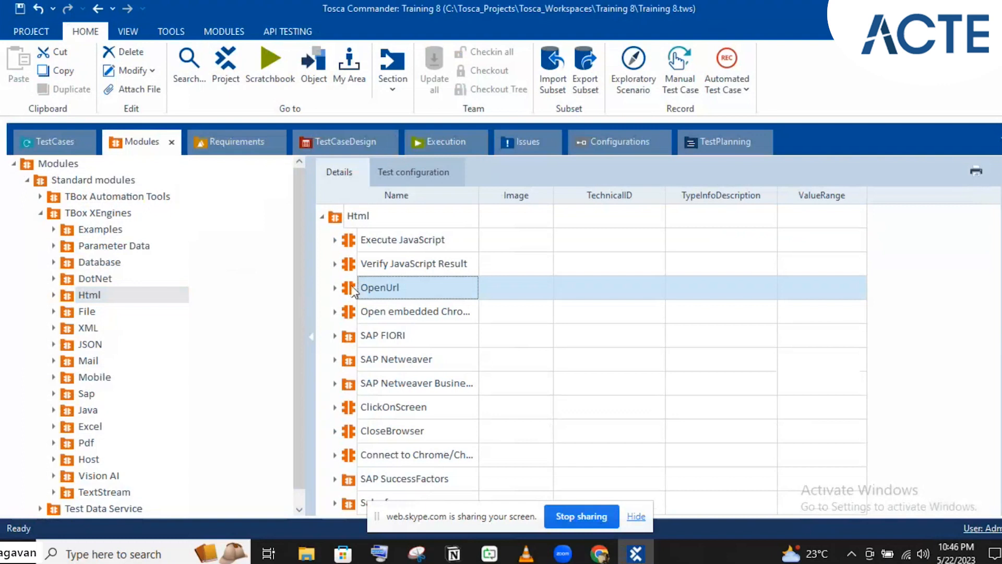
- Add the OpenUrl module as a step above Entering creds in the login test case
left_click_drag(352, 290, 104, 245)
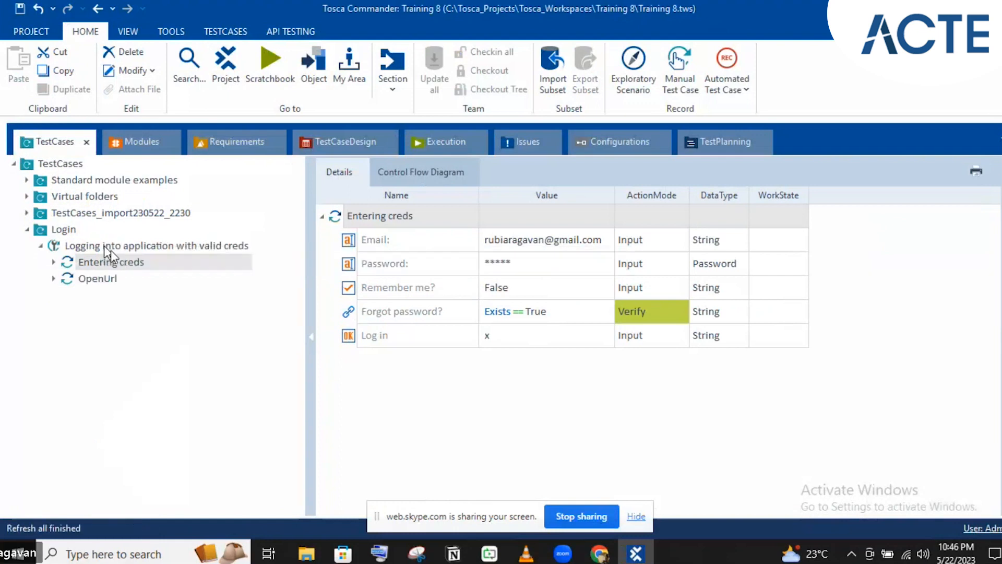
left_click_drag(74, 280, 67, 263)
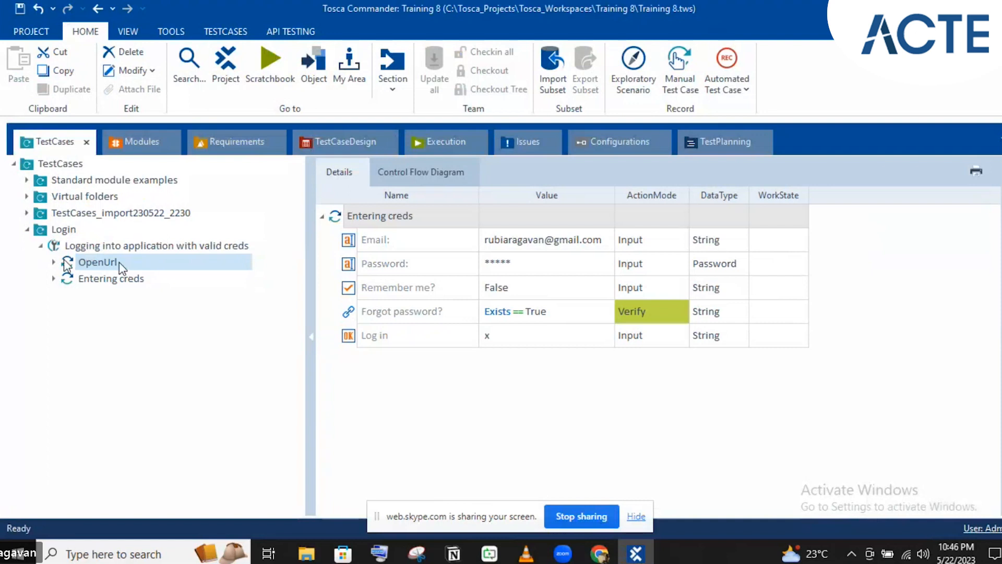
left_click(78, 262)
left_click(500, 246)
left_click(502, 246)
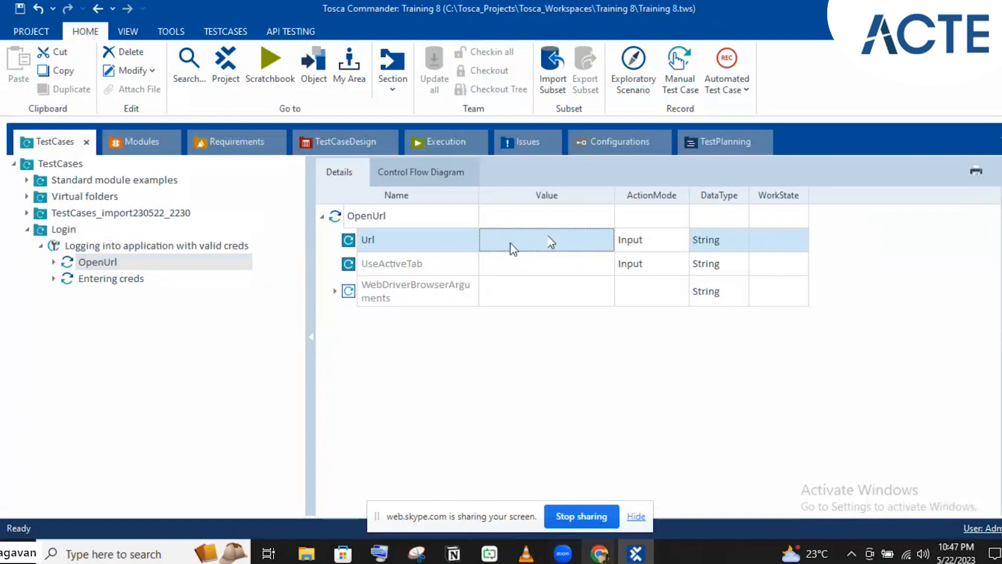
left_click(599, 553)
left_click(534, 482)
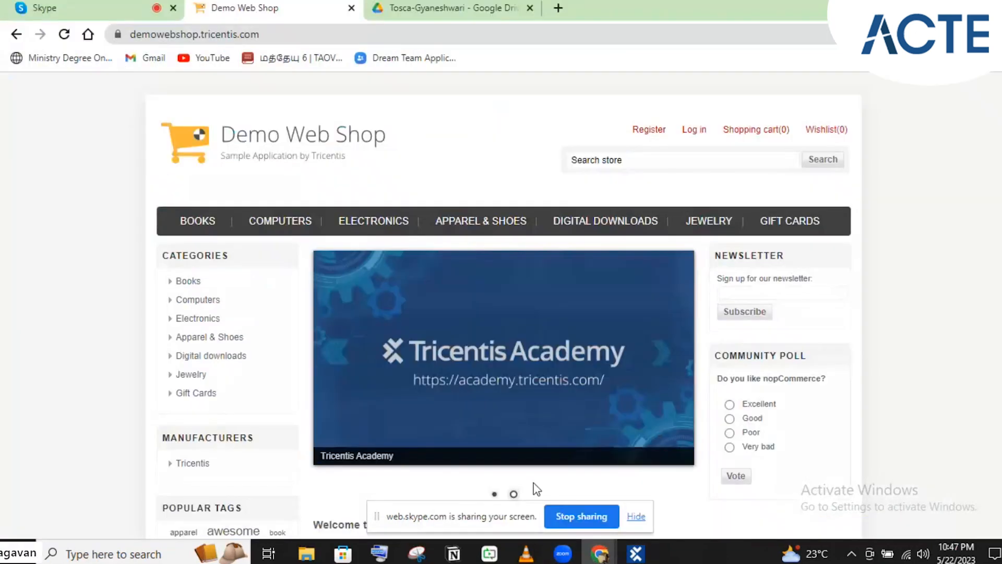
left_click(278, 33)
key("ctrl+c")
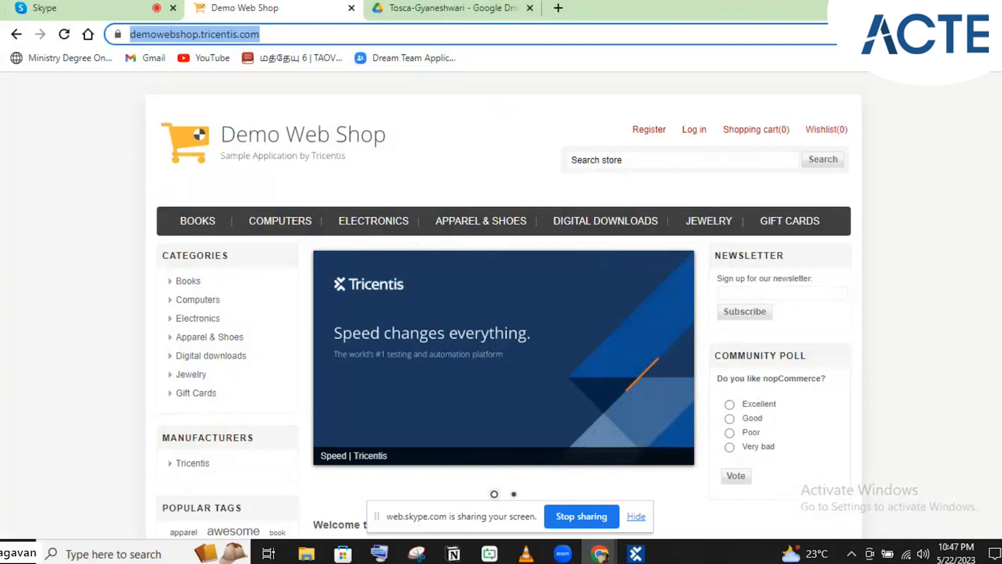
key("alt+Tab")
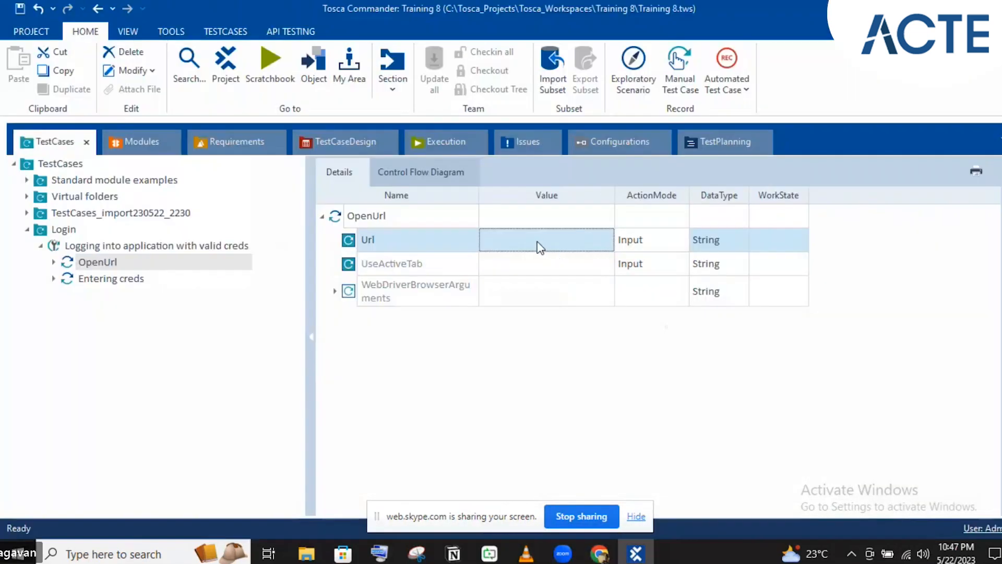
left_click(543, 239)
key("ctrl+v")
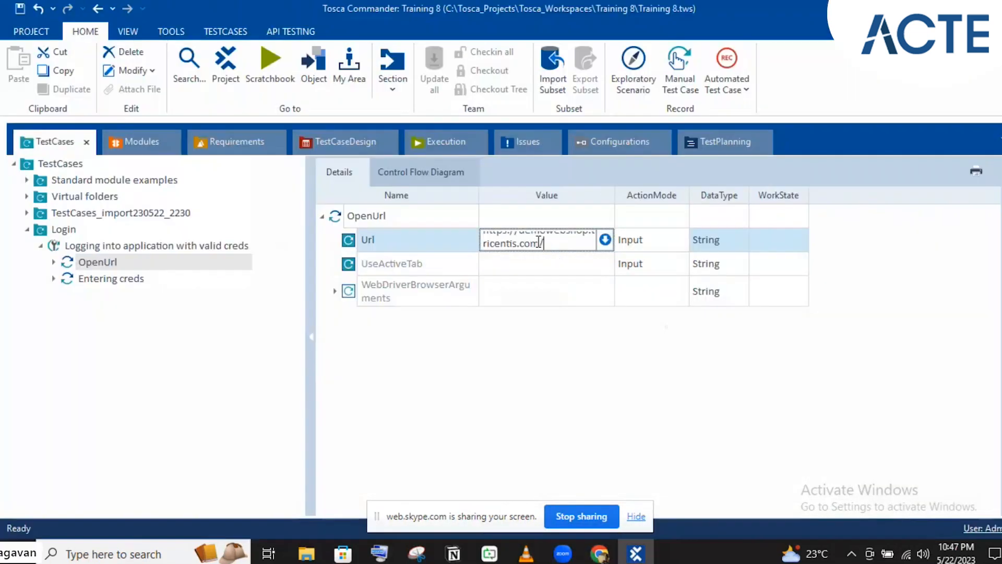
left_click(439, 268)
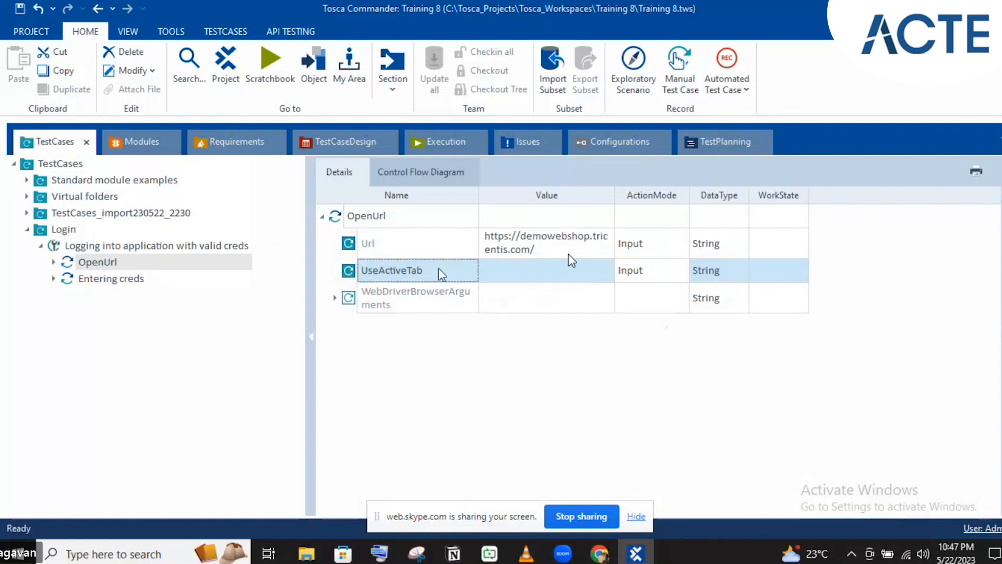
- Edit the UseActiveTab value, briefly check the browser windows, then return to Tosca
left_click(579, 271)
left_click(591, 273)
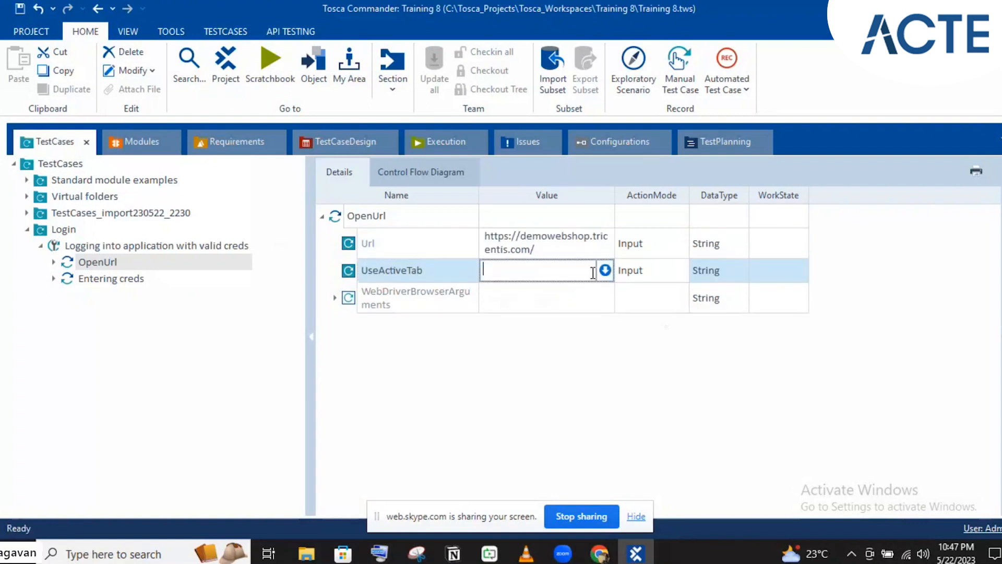
left_click(637, 554)
left_click(636, 554)
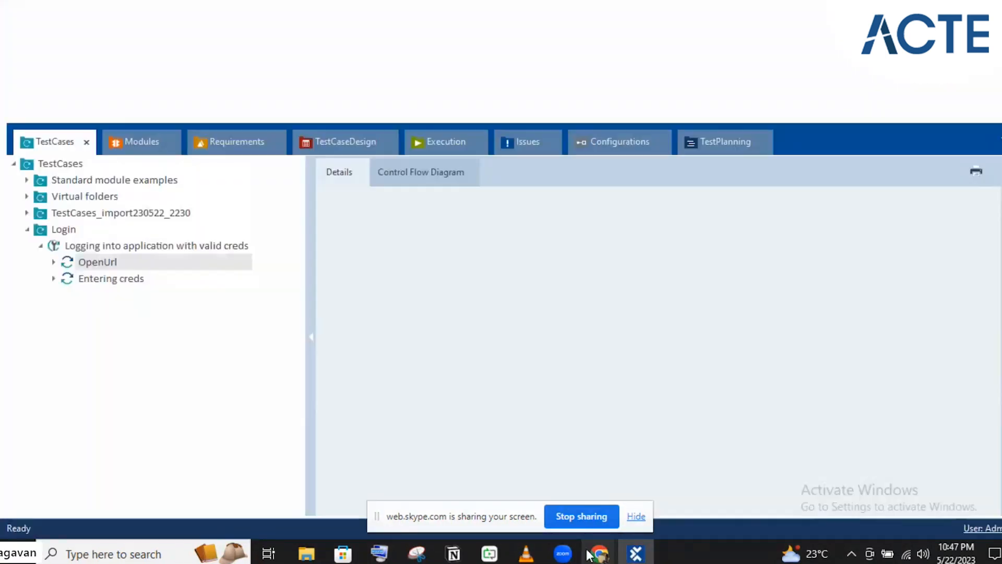
mouse_move(595, 552)
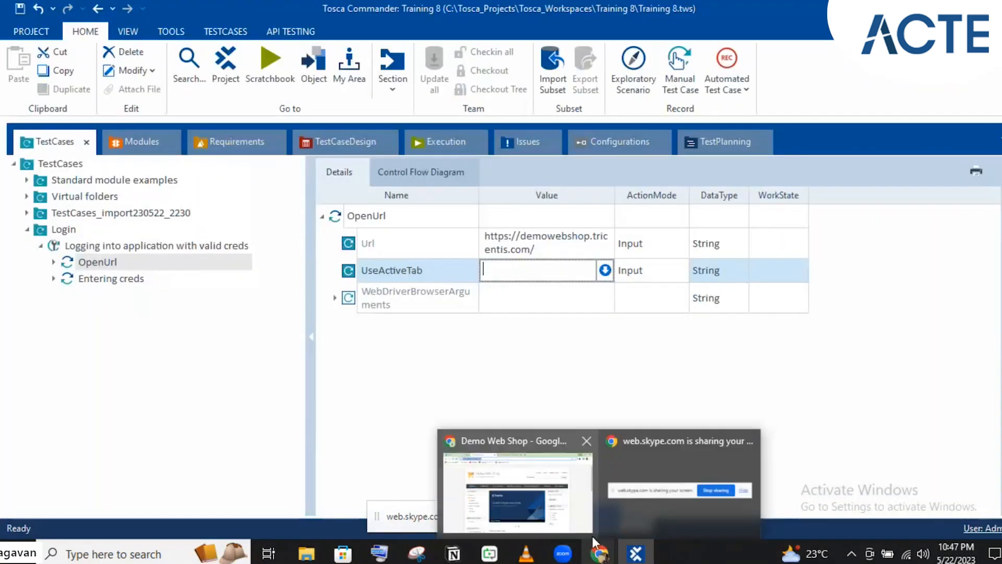
left_click(541, 491)
left_click(403, 11)
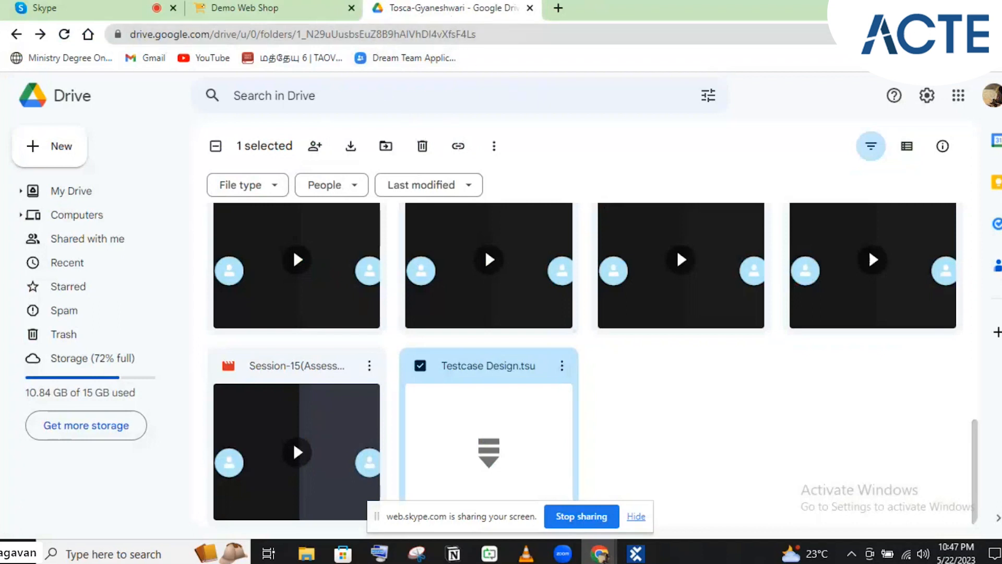
key("alt+Tab")
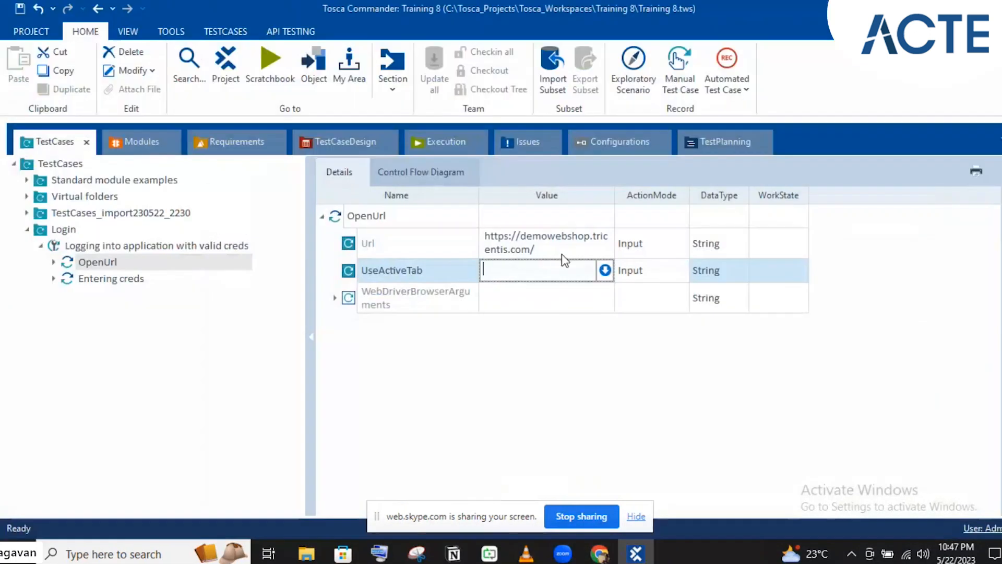
- Review the OpenUrl parameters, then show Entering creds' email, password and login values; glance at Demo Web Shop
left_click(475, 307)
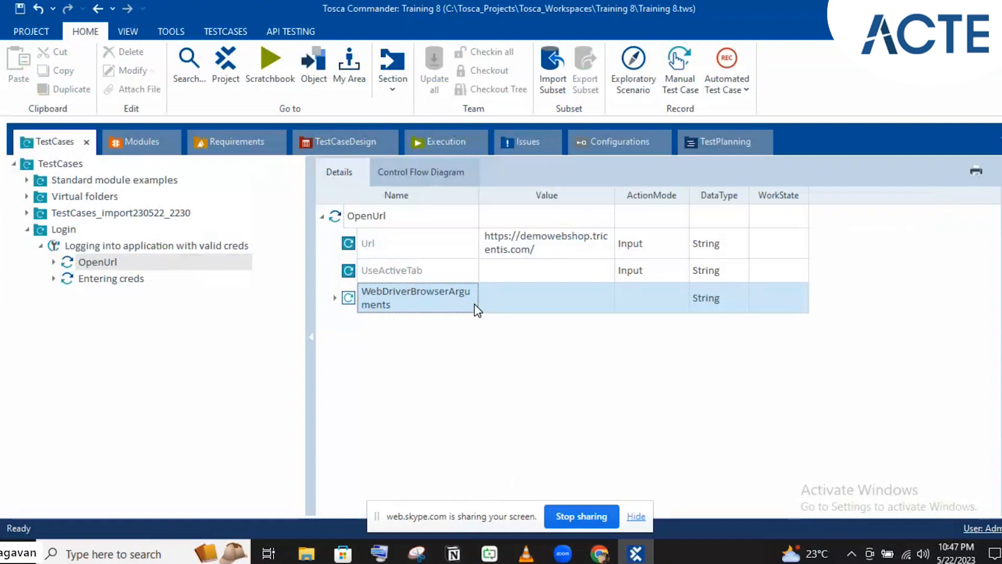
left_click(396, 225)
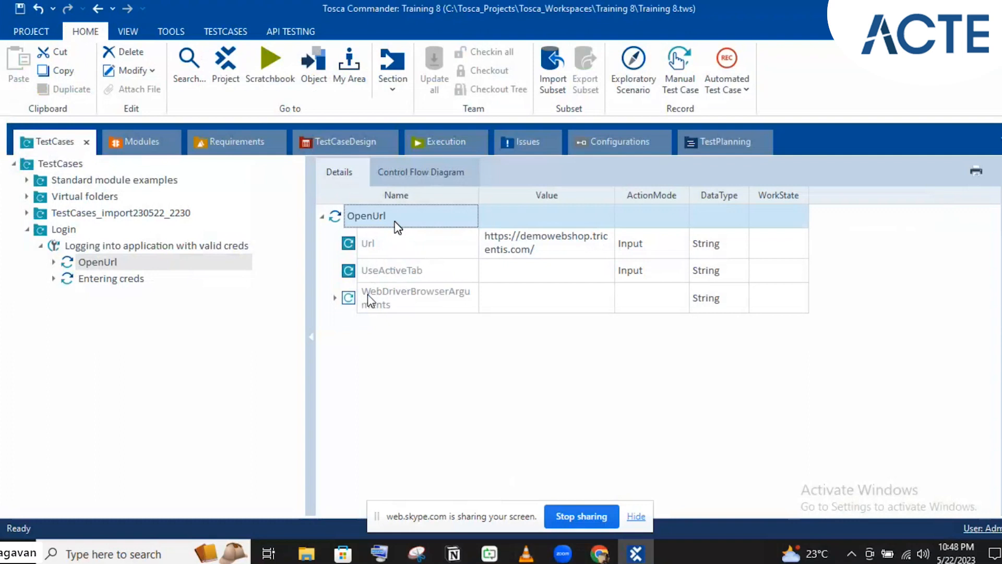
left_click(90, 280)
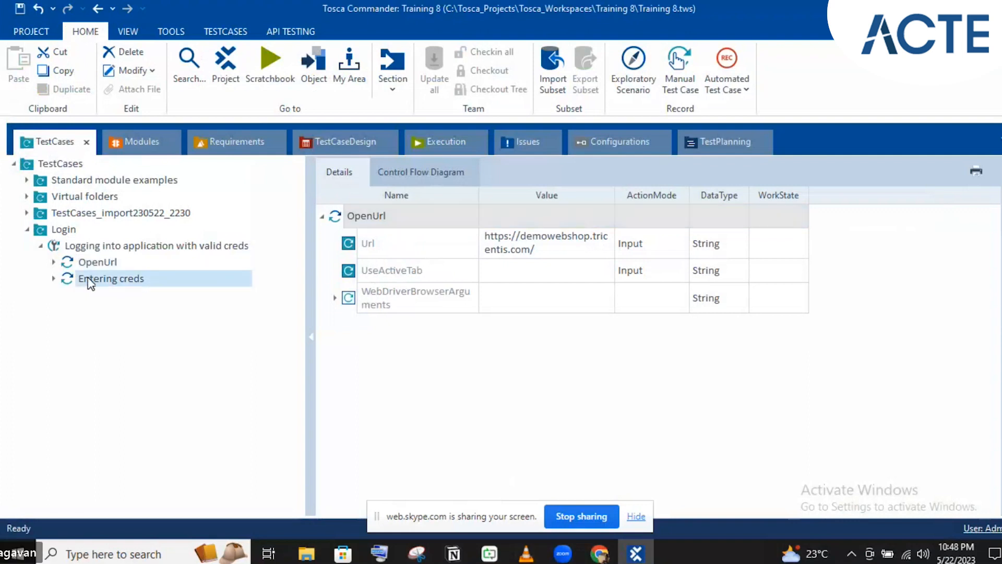
left_click(600, 552)
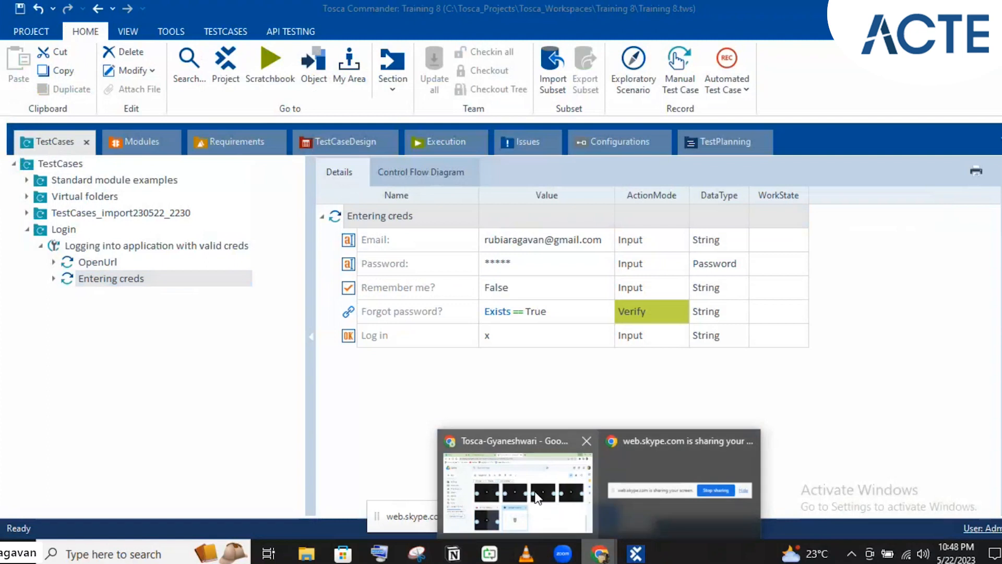
left_click(538, 498)
key("ctrl+shift+Tab")
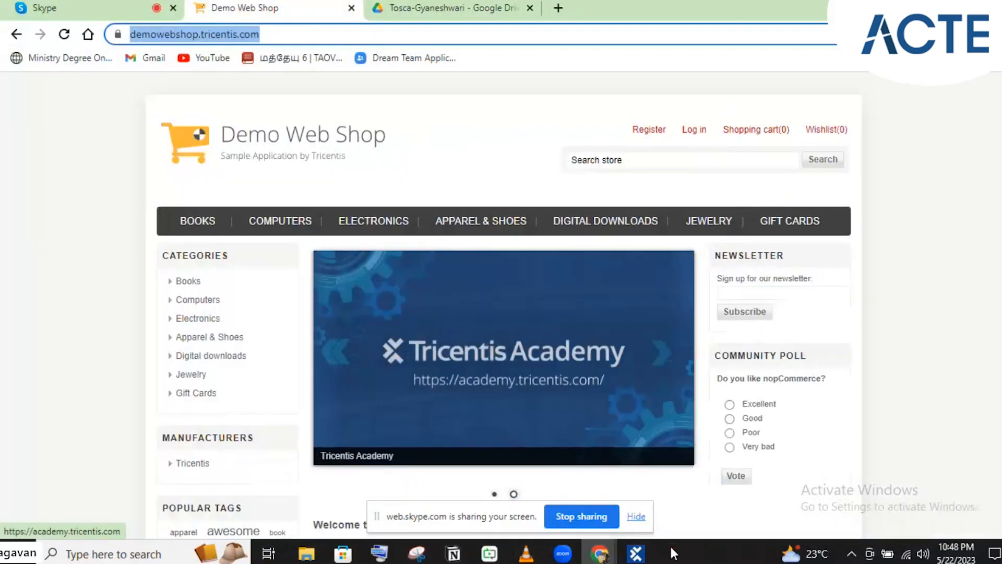
left_click(637, 553)
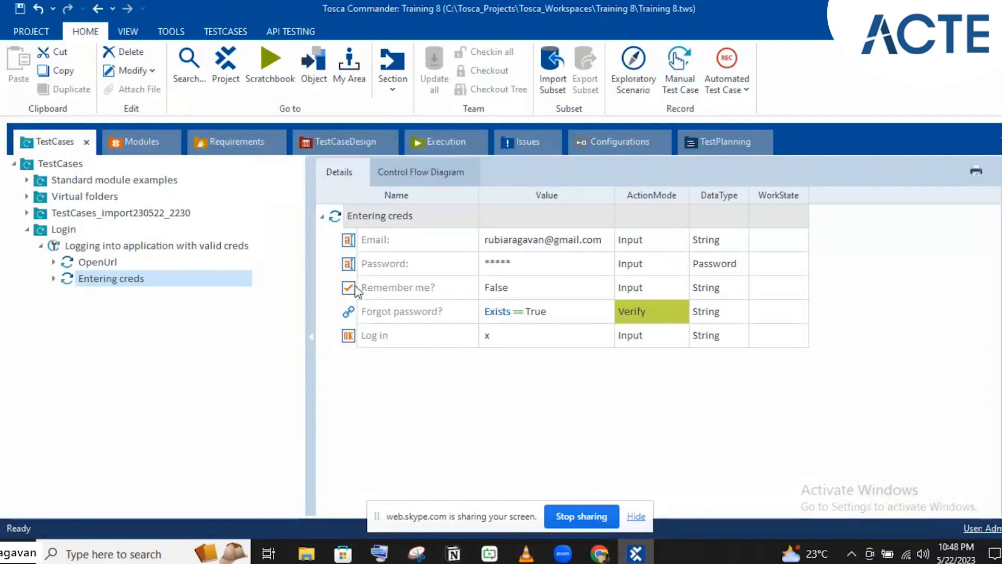
- Drag Home Page-Options from Modules_import > Options and Menus in Home page into the test case after OpenUrl
left_click(142, 142)
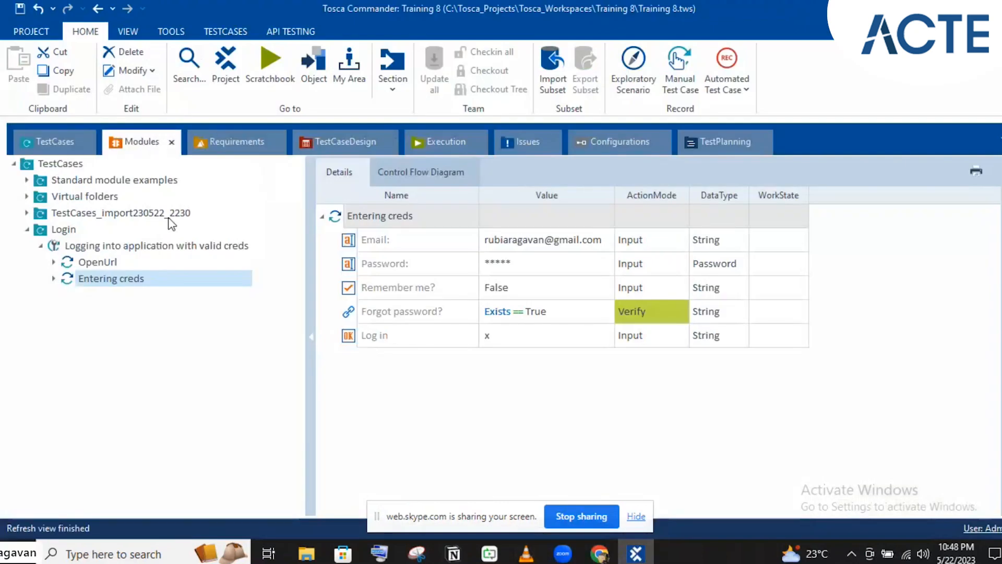
left_click(26, 178)
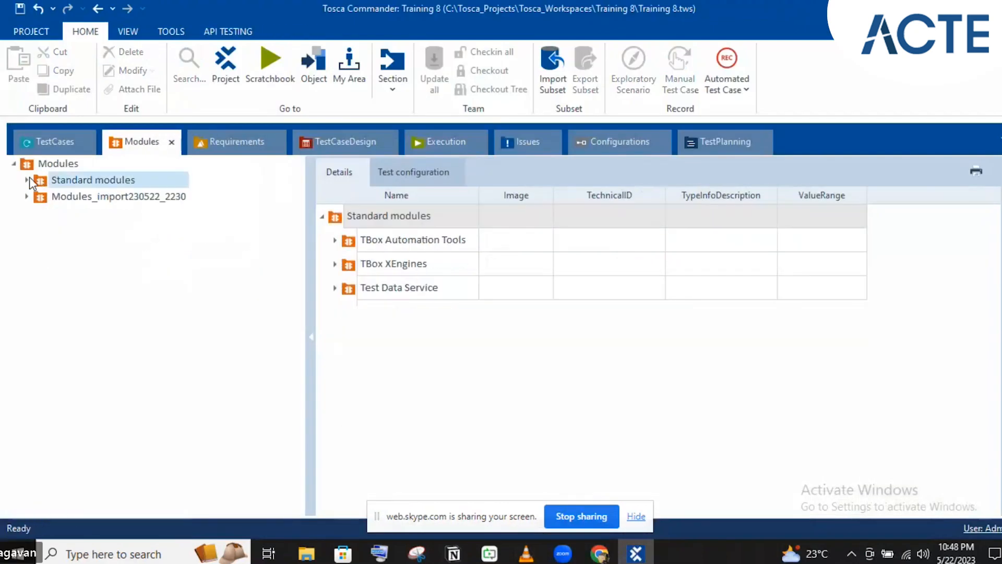
left_click(26, 197)
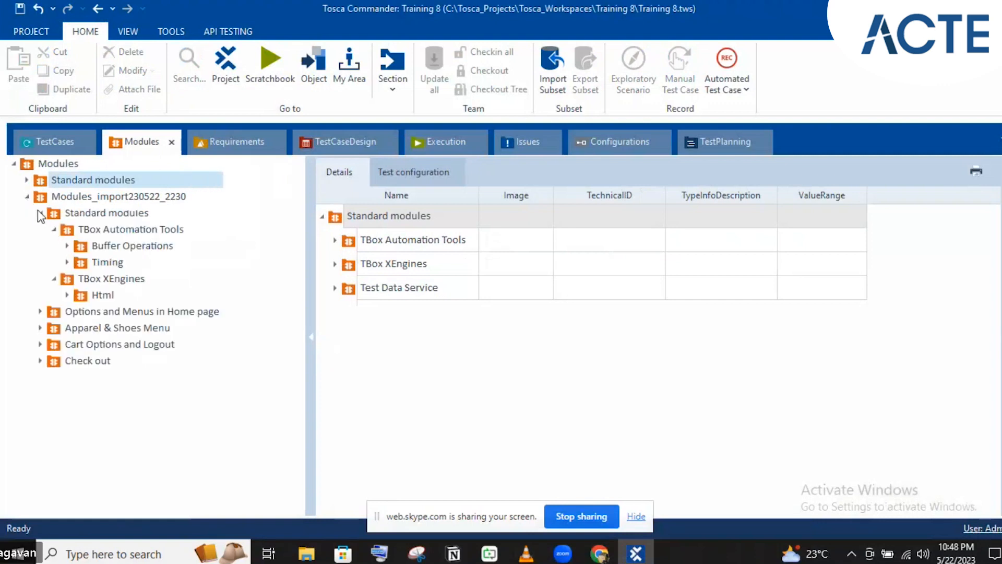
left_click(37, 211)
left_click(41, 228)
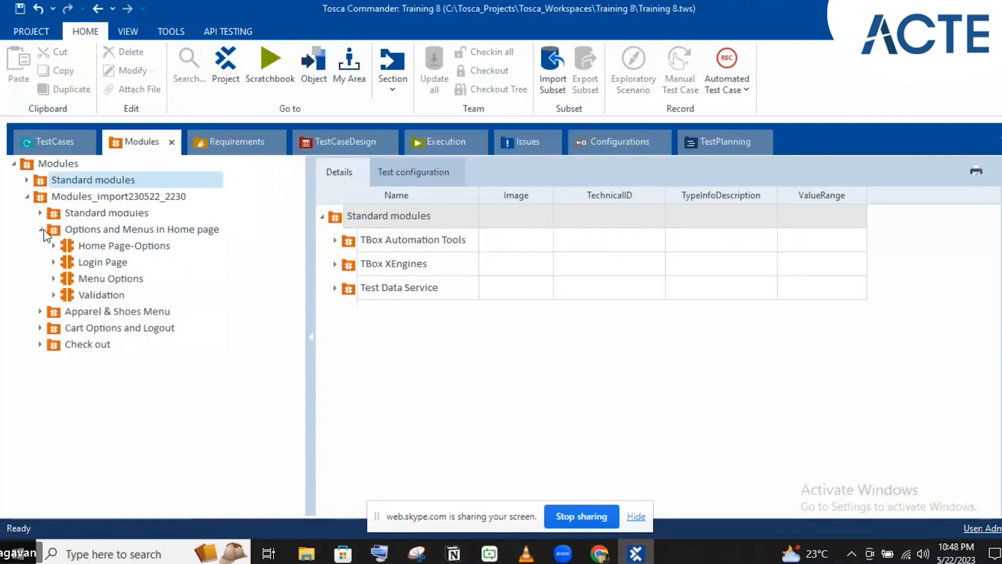
left_click(67, 243)
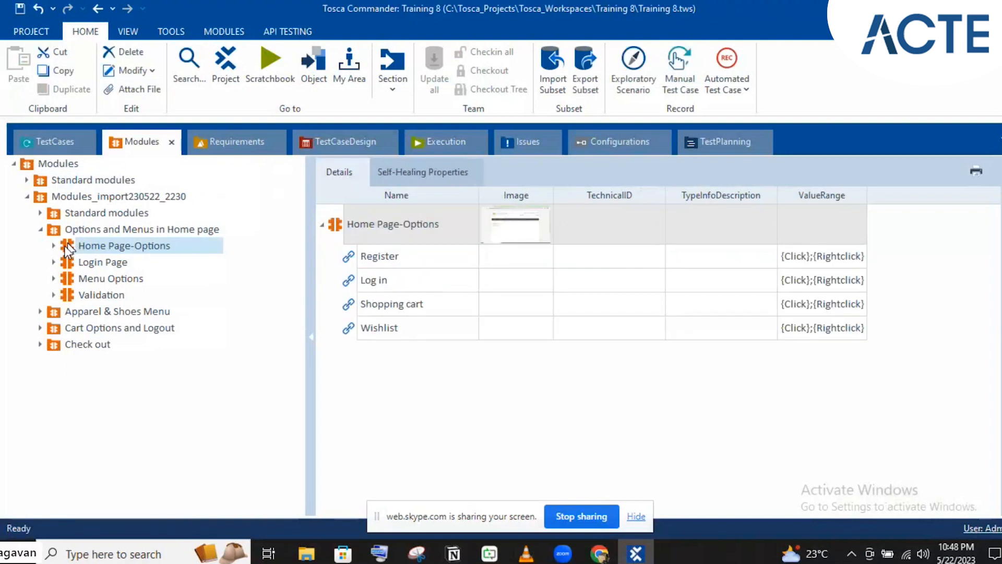
left_click_drag(68, 248, 102, 242)
left_click_drag(79, 294, 72, 272)
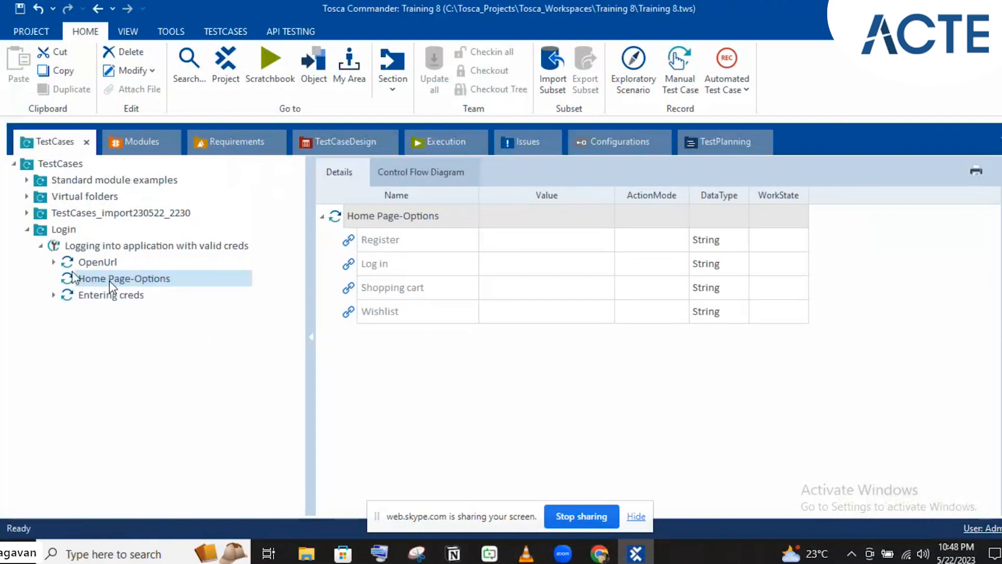
- Rename the Home Page-Options step to 'Clicking on login link'
left_click(109, 281)
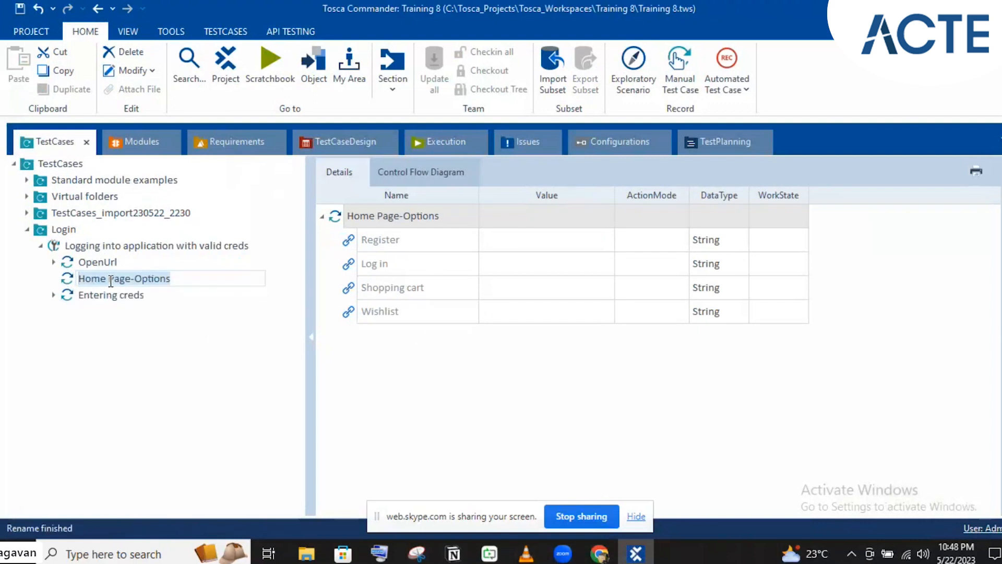
type("Clicking ")
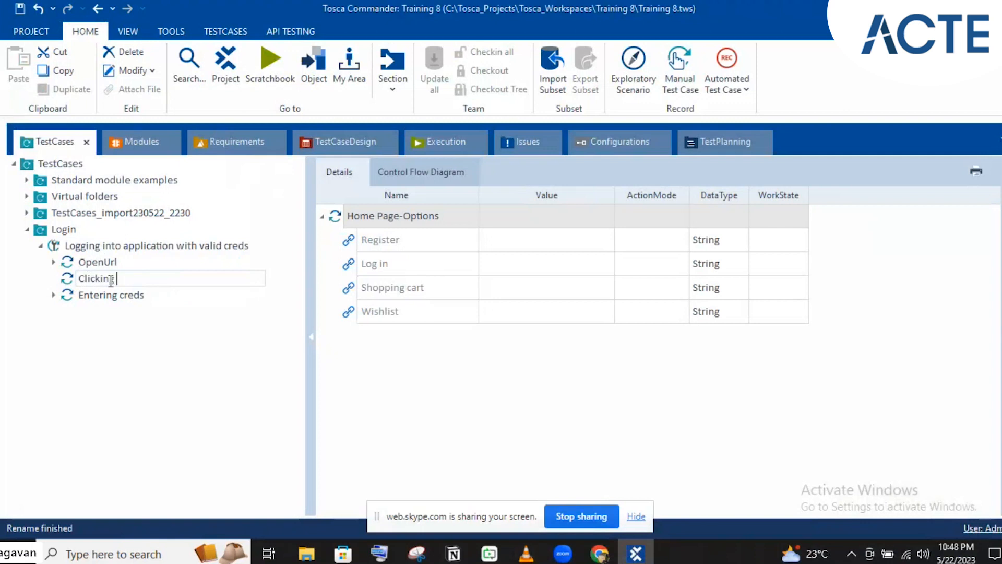
type("on login link")
key("Return")
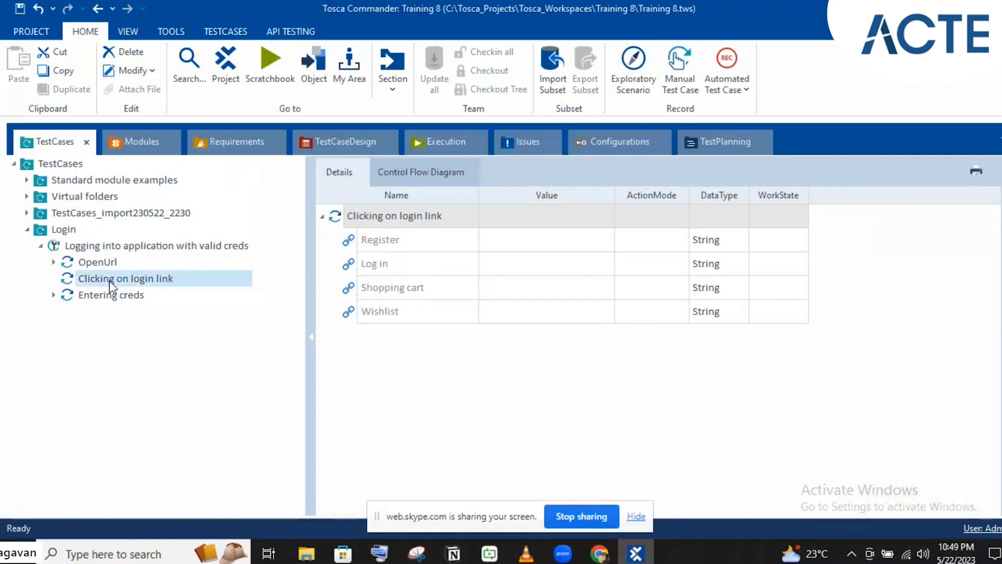
- Set the Log in link's value to x and review the test case's steps
left_click(520, 264)
type("x")
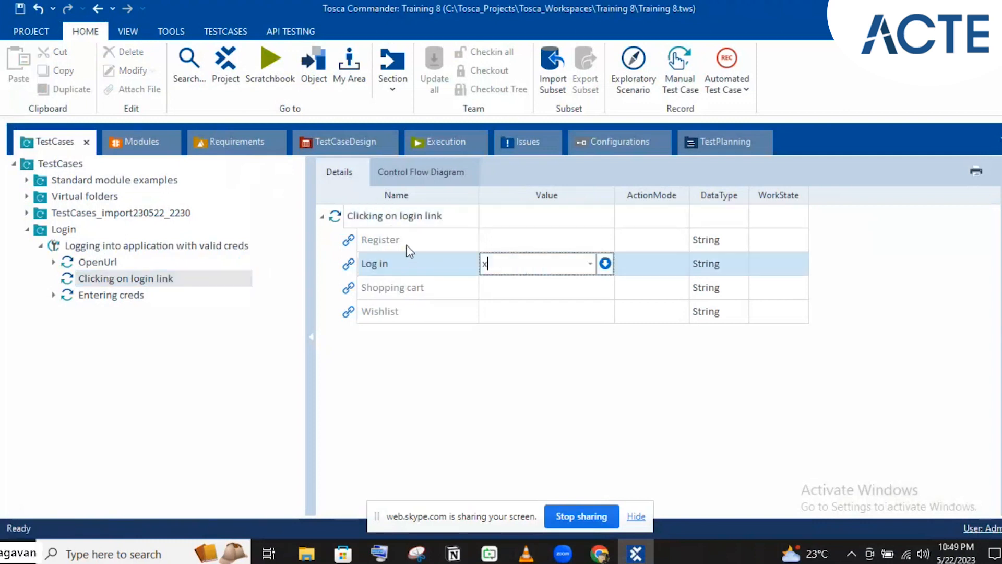
left_click(366, 243)
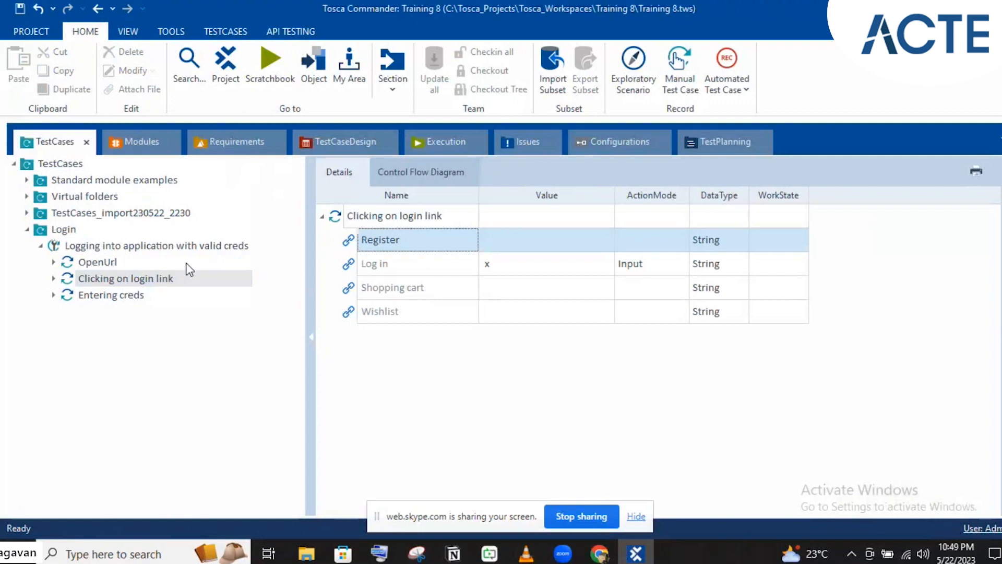
left_click(445, 261)
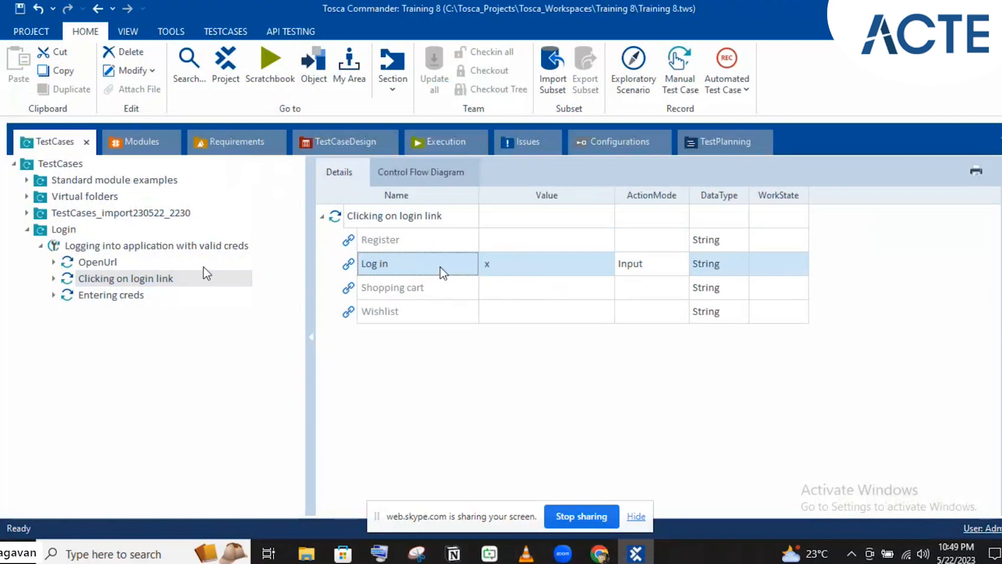
left_click(134, 251)
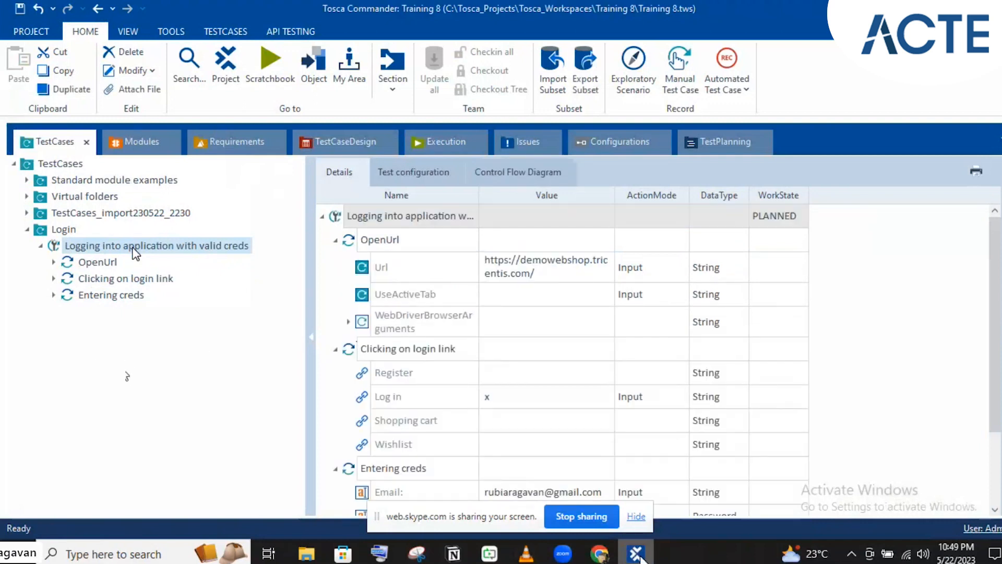
mouse_move(640, 557)
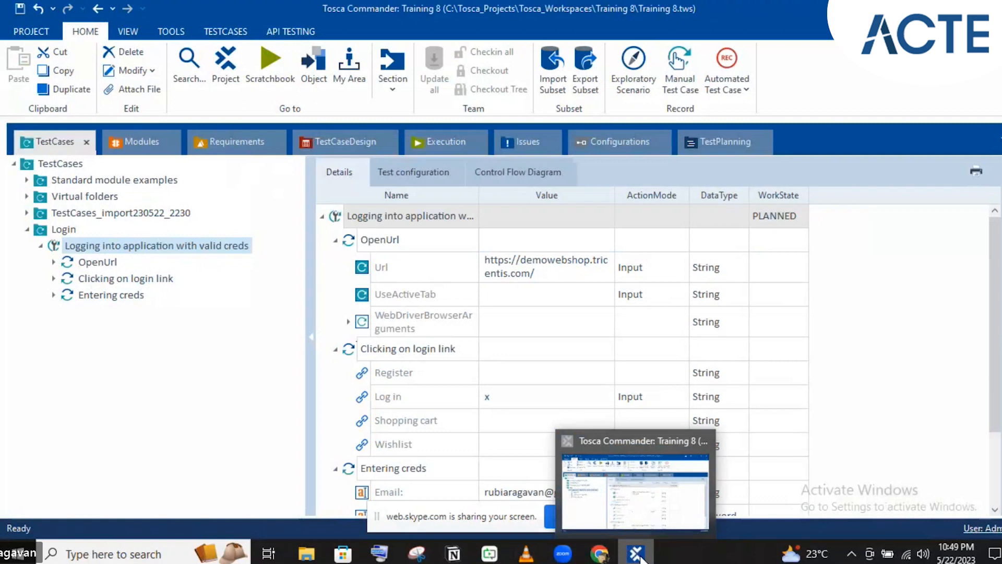
left_click(636, 553)
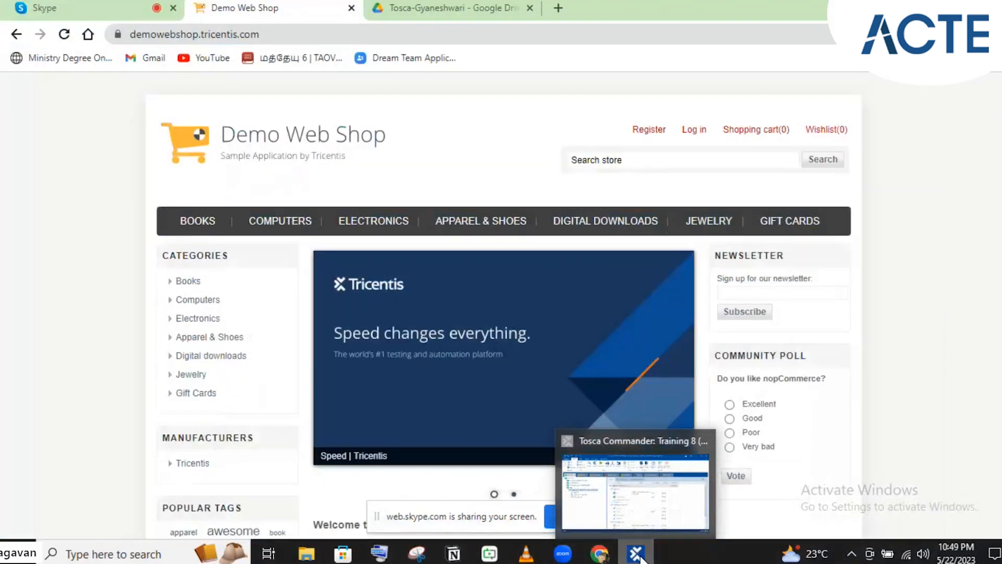
- Close Chrome's Demo Web Shop and Google Drive tabs, leaving only Skype, then return to Tosca
left_click(637, 553)
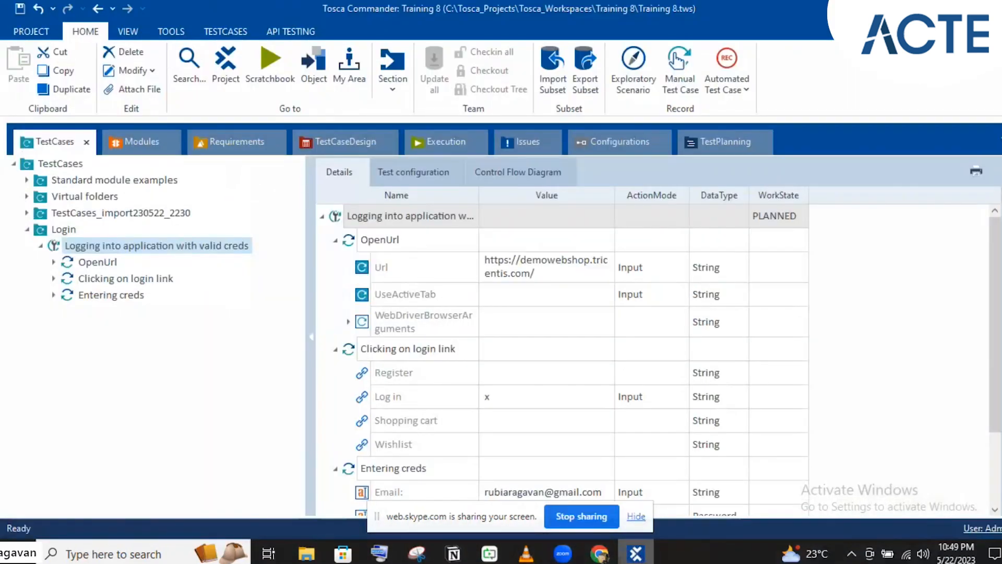
left_click(933, 9)
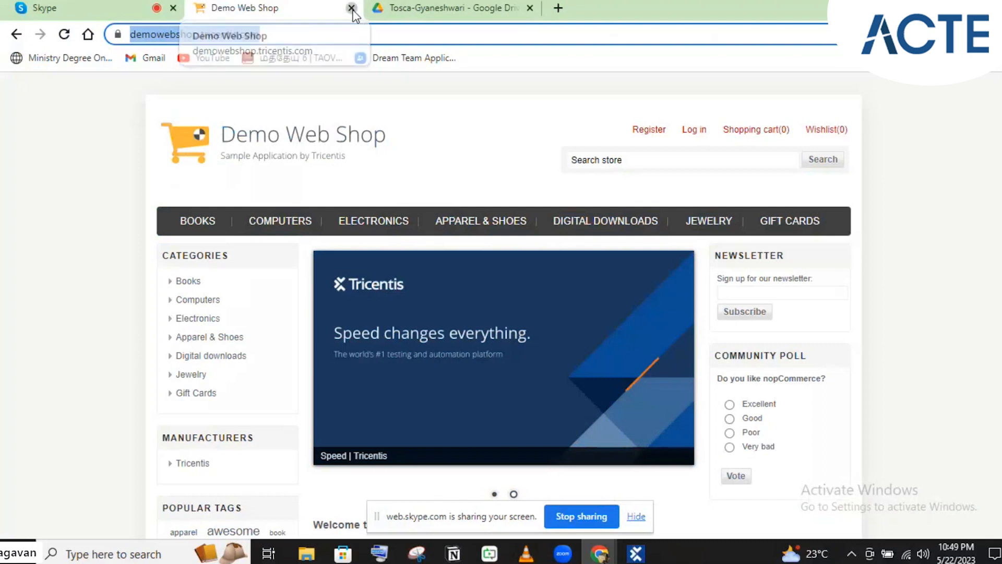
left_click(352, 8)
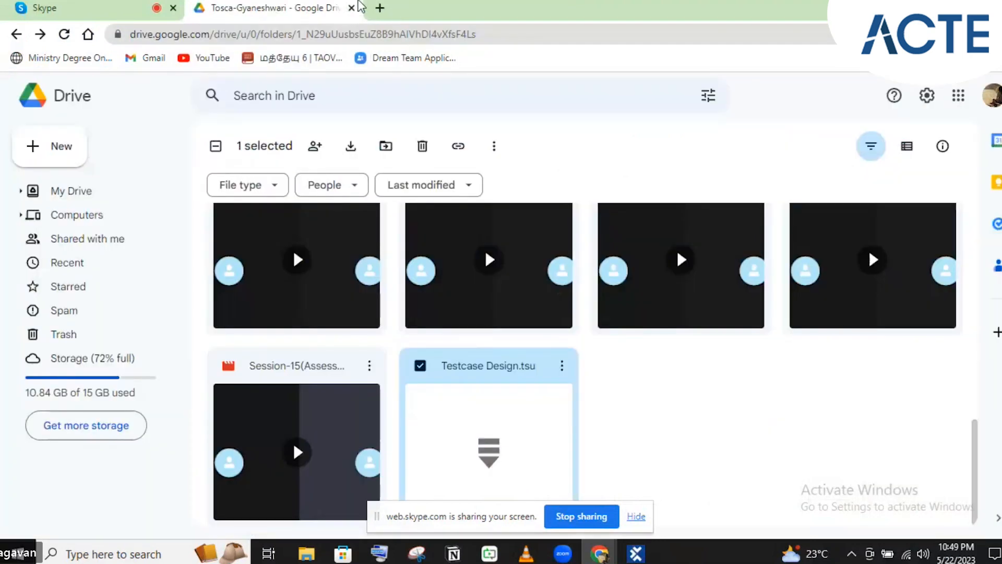
left_click(352, 8)
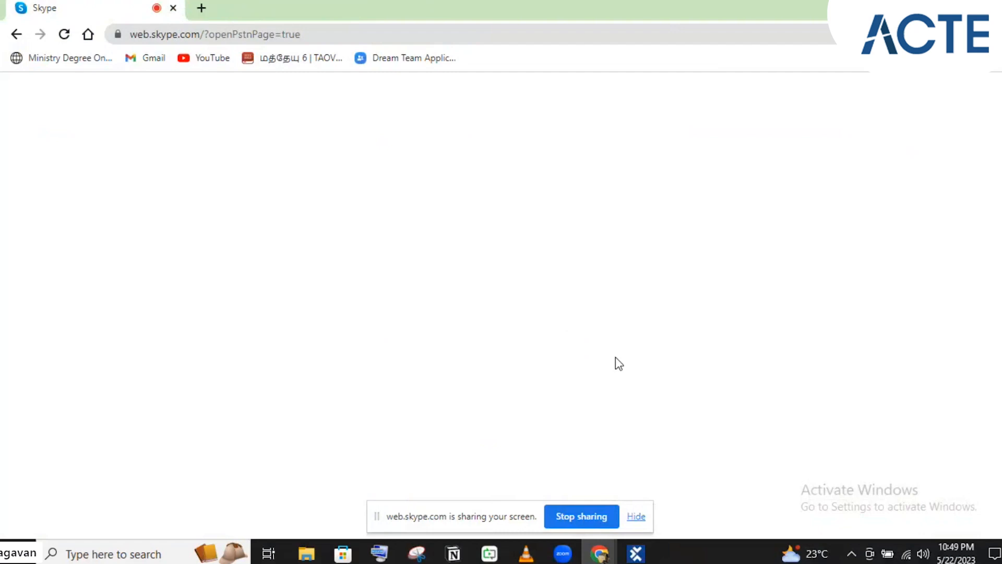
left_click(636, 554)
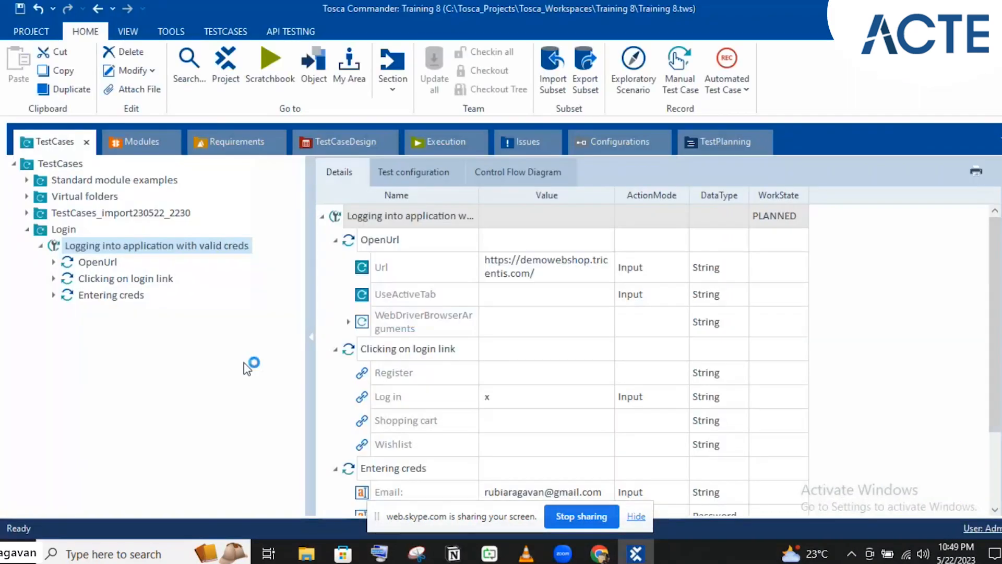
- Drag CloseBrowser from Standard modules > TBox XEngines > Html into the test case after Entering creds
left_click(138, 141)
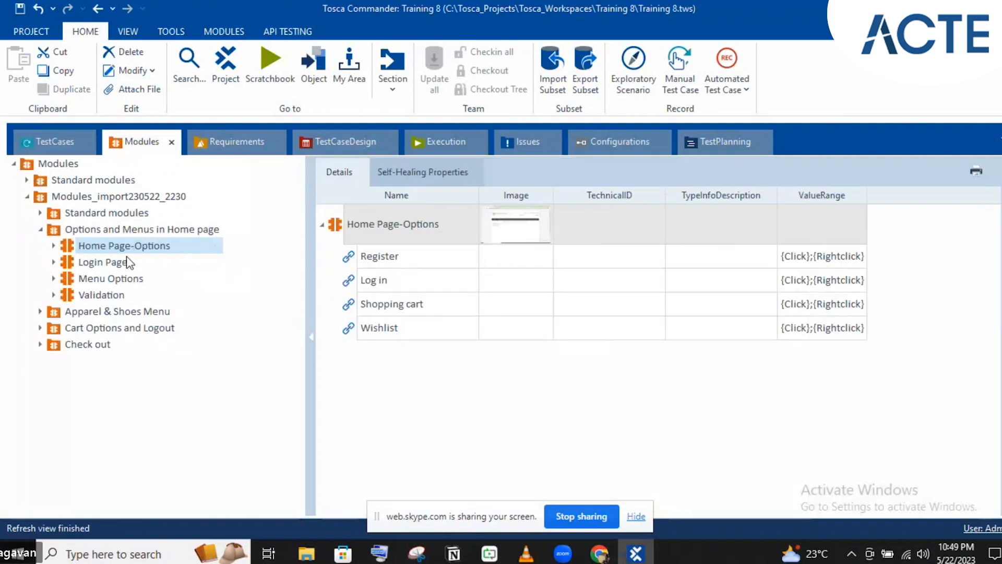
left_click(27, 179)
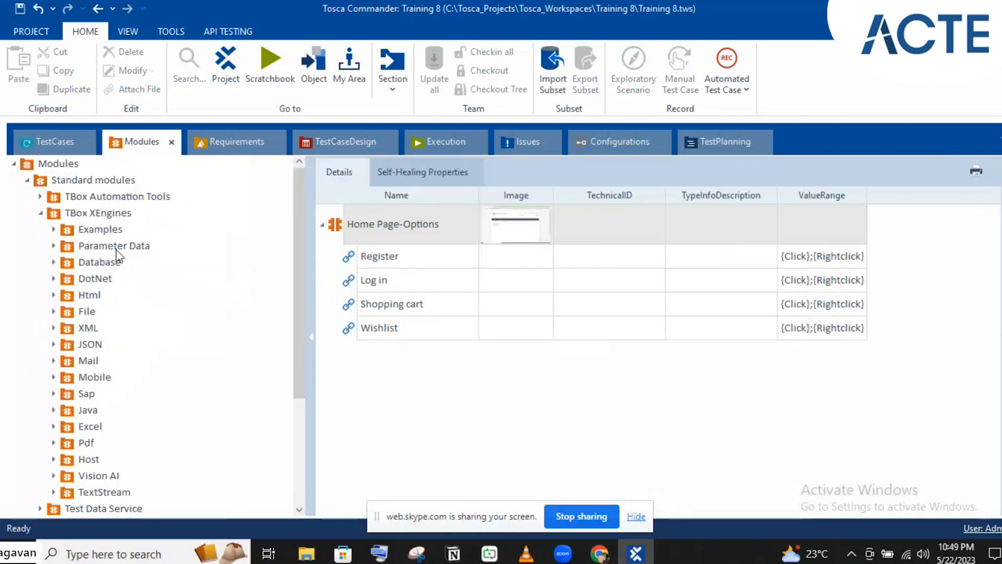
left_click(90, 295)
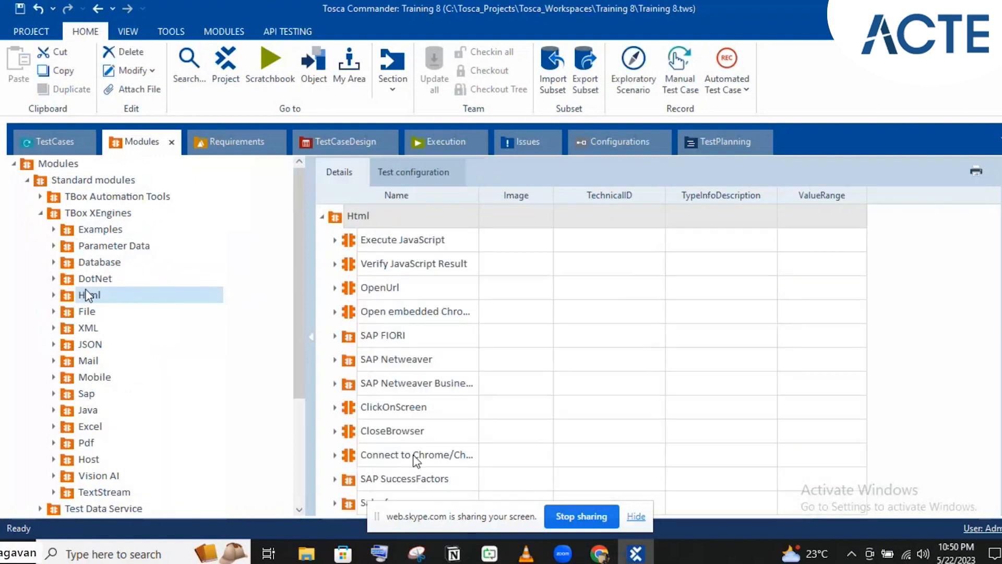
left_click(368, 439)
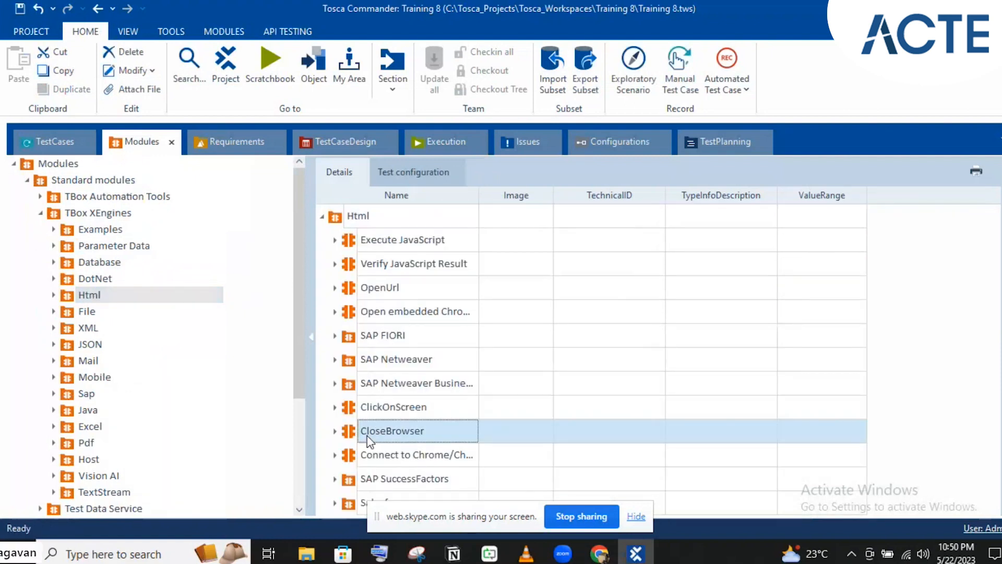
left_click_drag(369, 439, 109, 243)
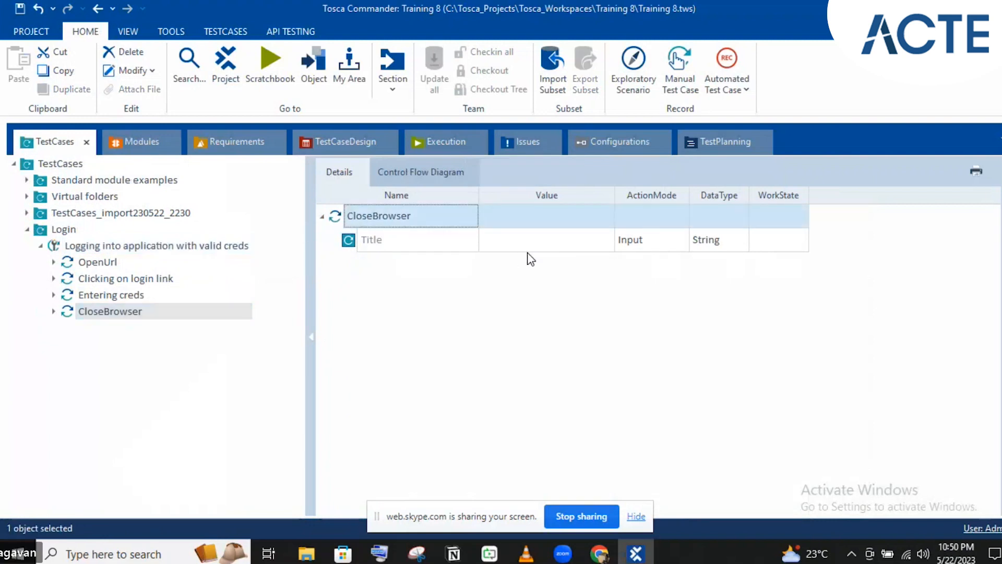
- Enter Demo* as CloseBrowser's Title value and review the test case's four steps
left_click(510, 245)
type("S")
key("BackSpace")
type("De")
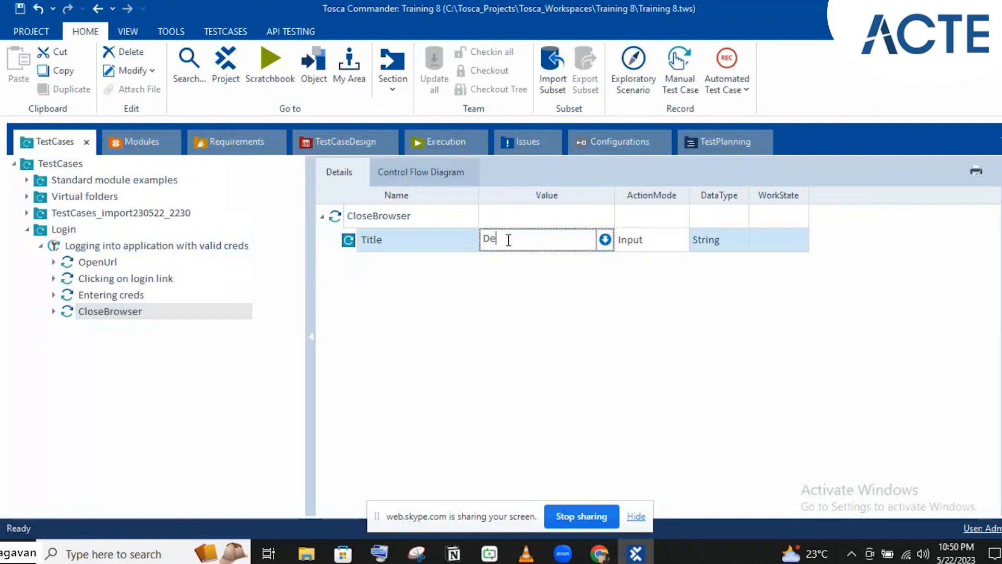
type("emo*")
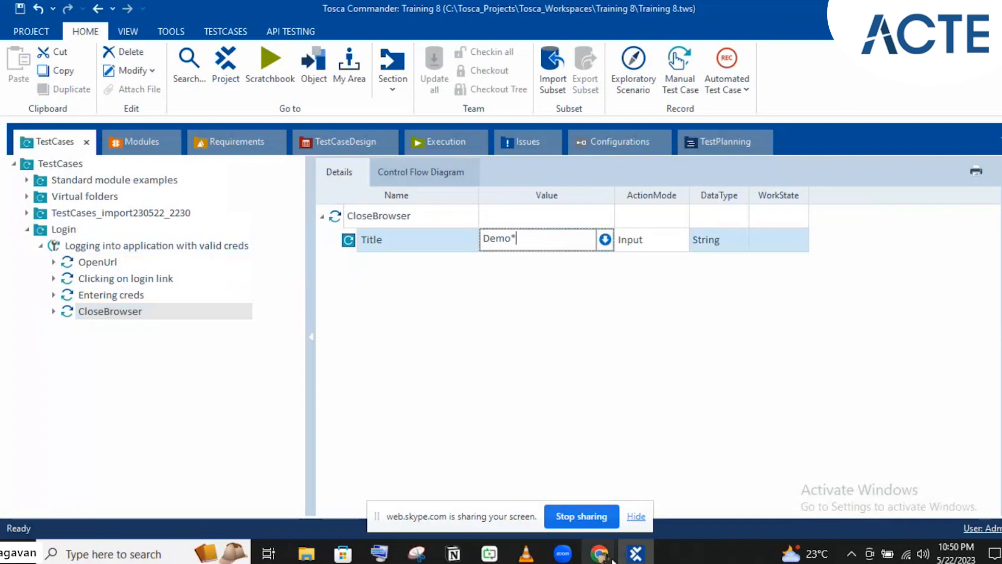
left_click(486, 245)
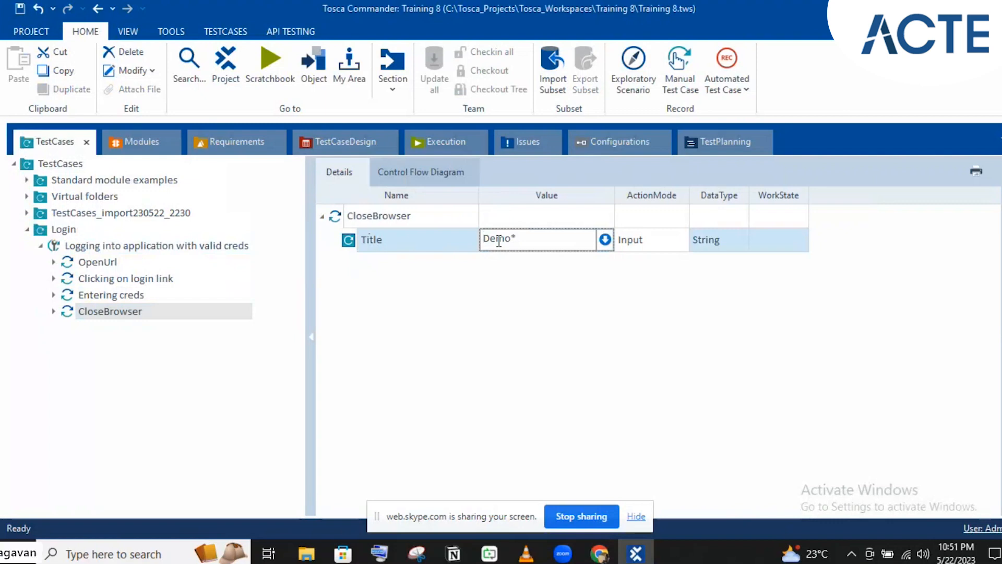
left_click(172, 246)
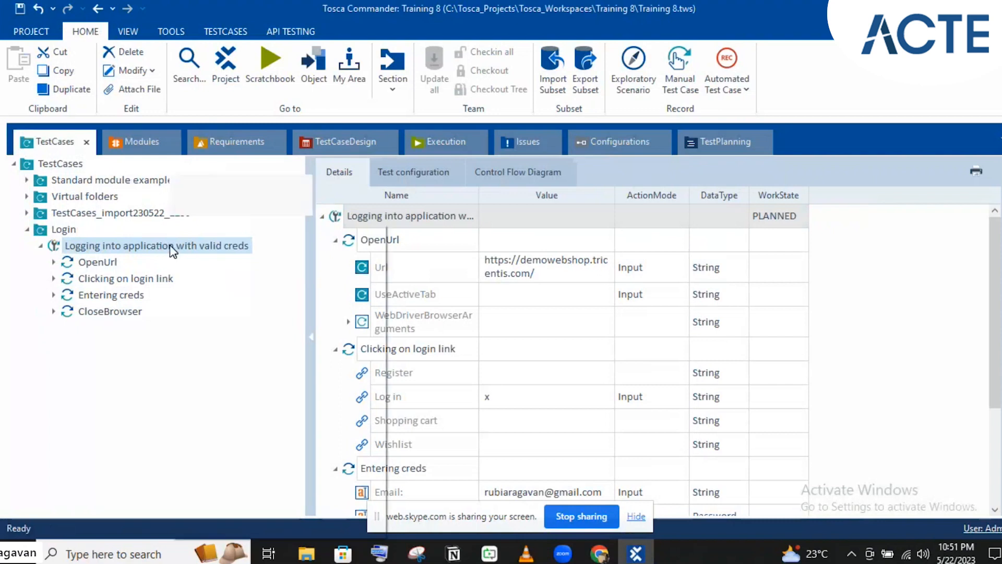
- Try running the login test case in ScratchBook from its context menu
right_click(170, 245)
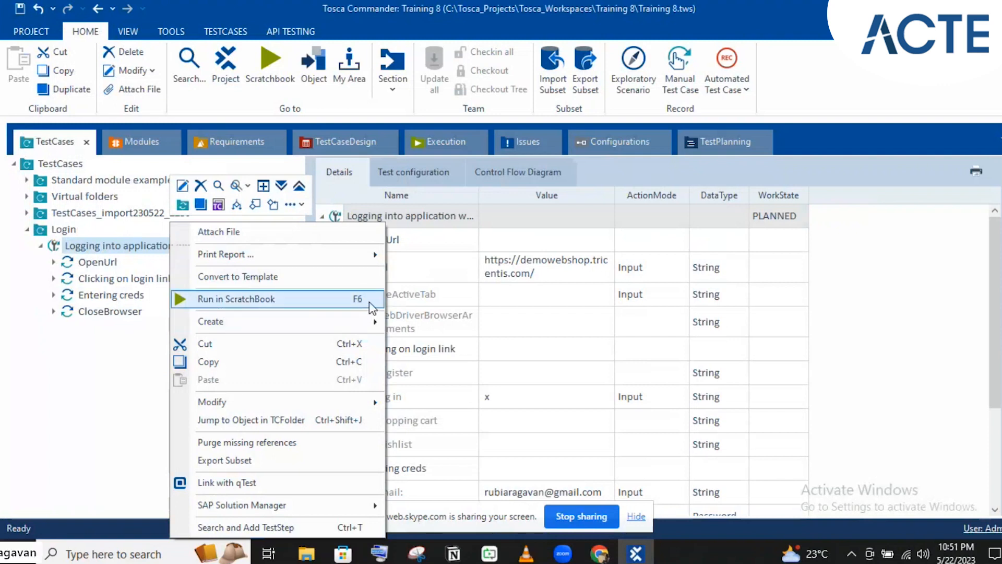
left_click(840, 141)
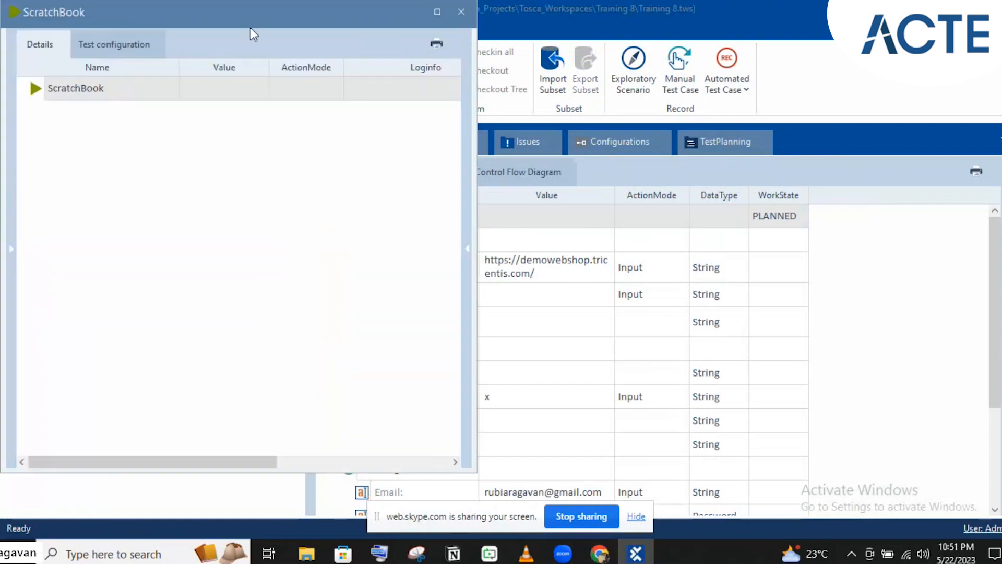
left_click_drag(186, 10, 751, 137)
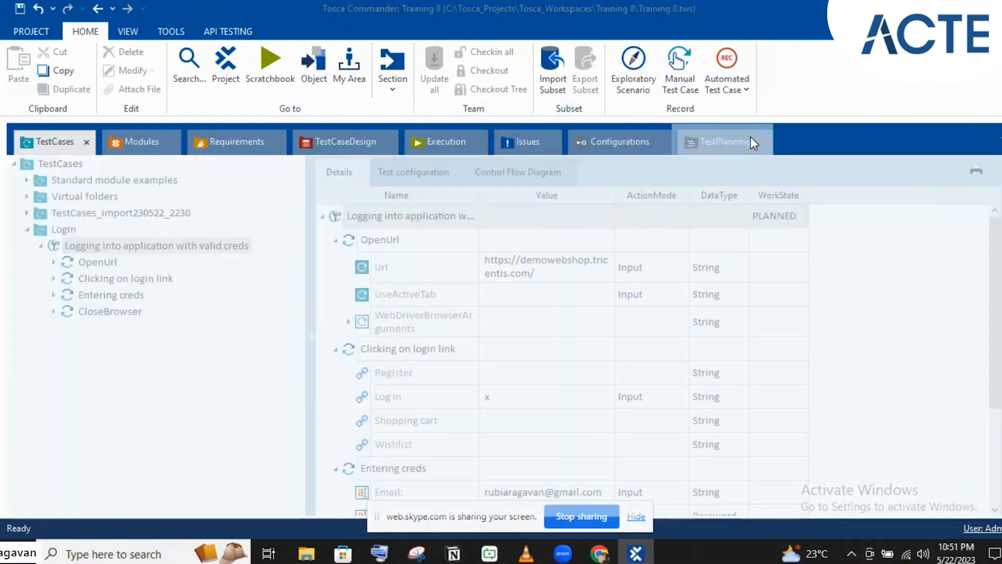
left_click(44, 150)
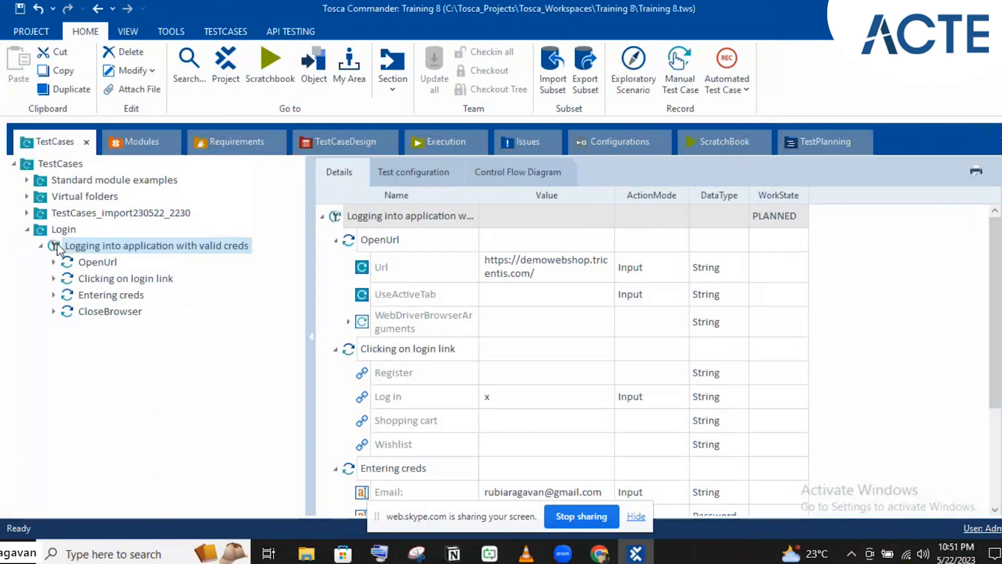
- Drag the login test case into the docked ScratchBook and run all its steps with F6
left_click_drag(123, 246, 76, 217)
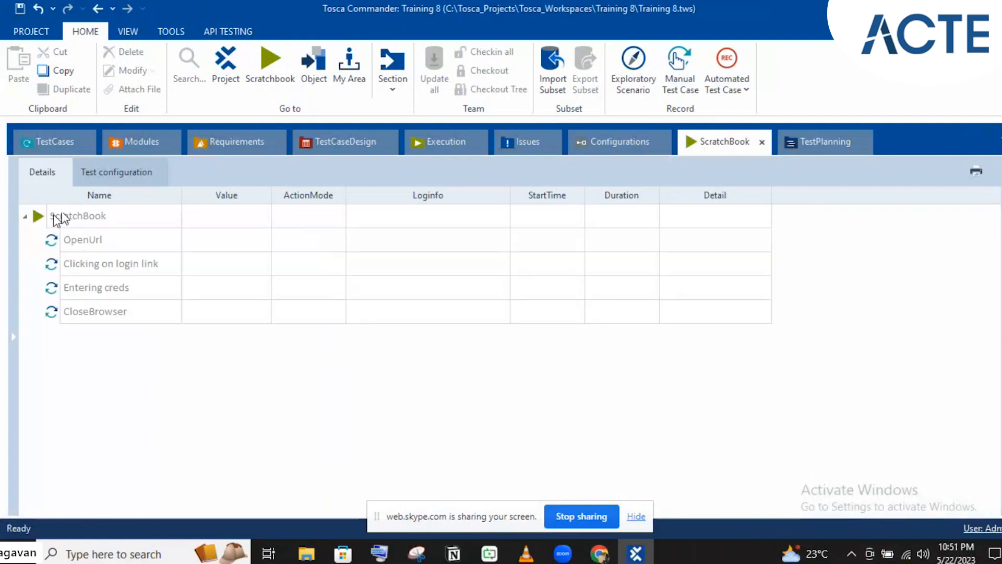
left_click(53, 215)
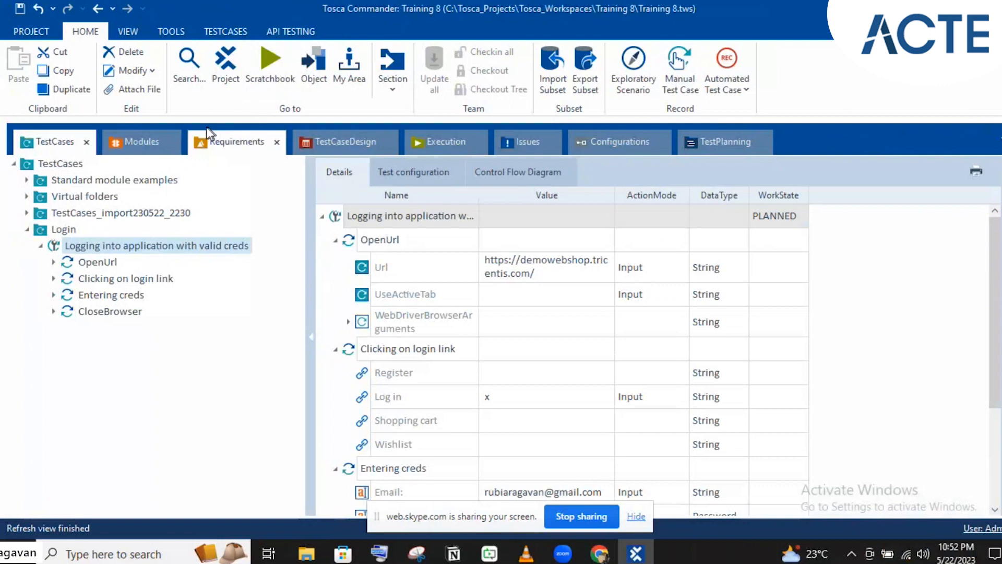
left_click(266, 83)
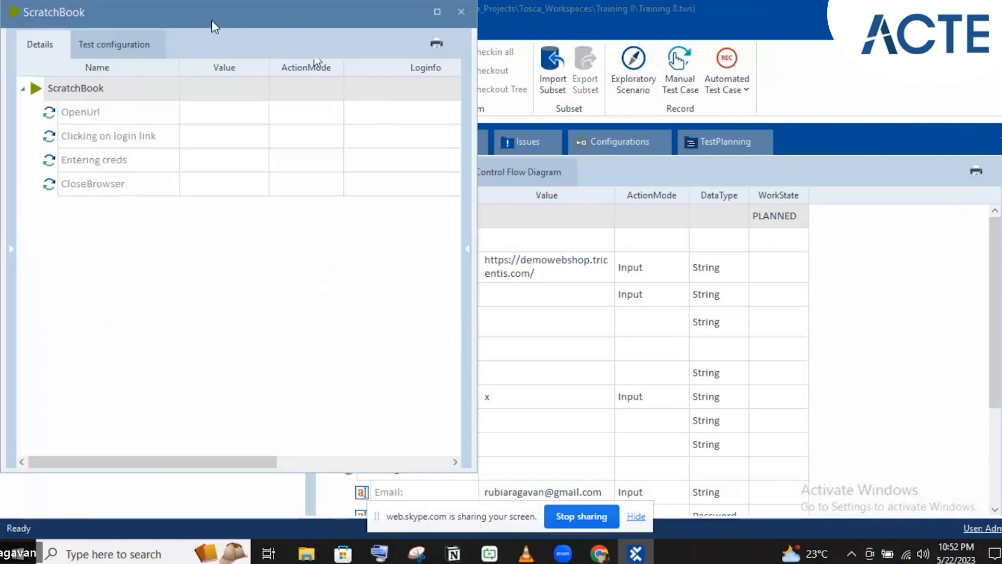
left_click_drag(208, 17, 811, 142)
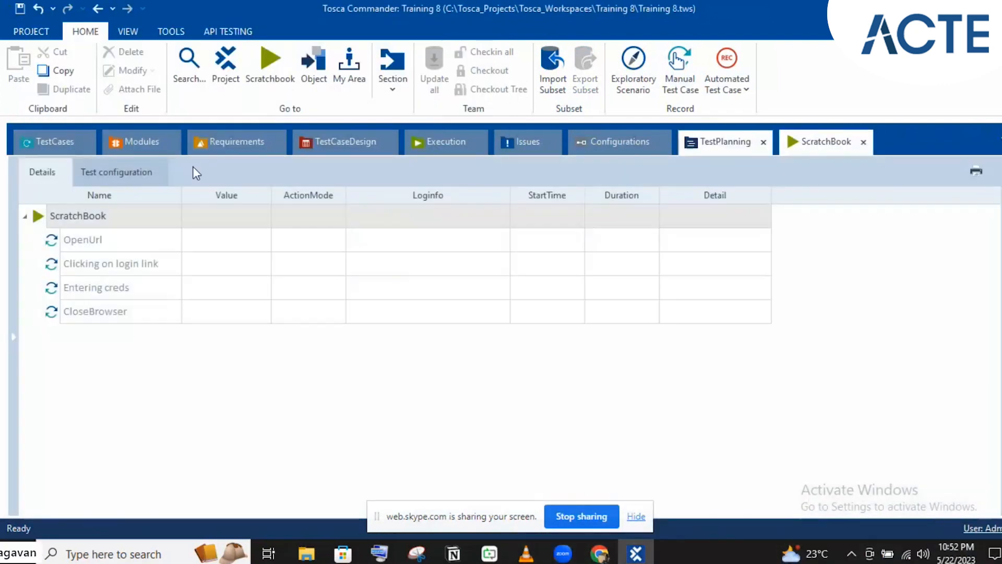
left_click(39, 218)
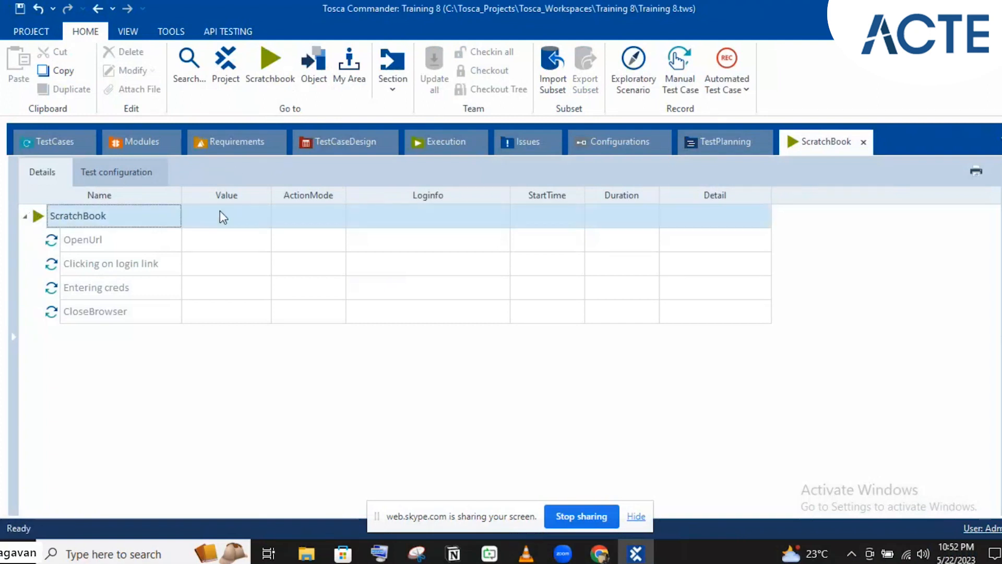
key("F6")
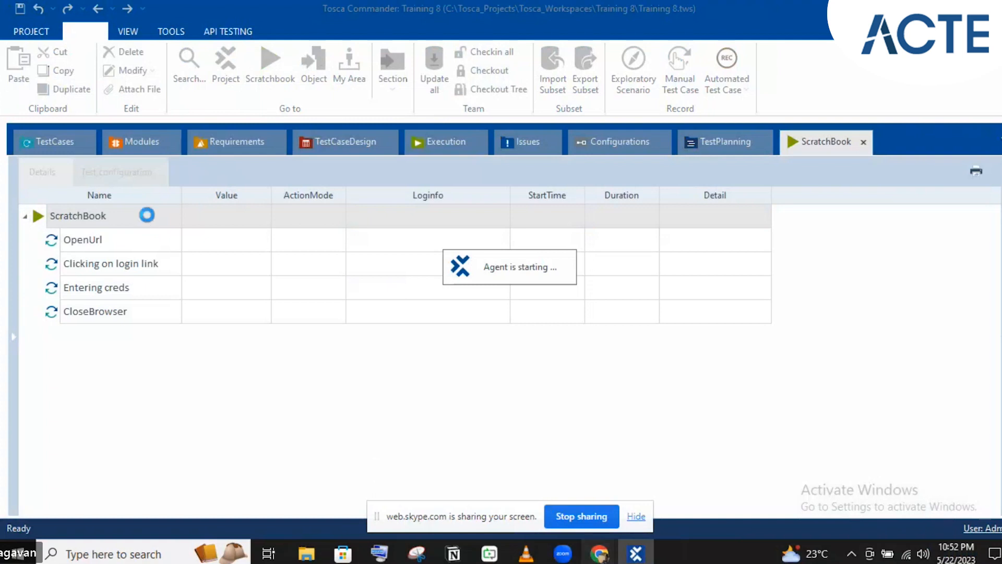
- Wait for the login run against demowebshop.tricentis.com in Chrome to finish, then reopen Tosca Commander
mouse_move(599, 552)
left_click(566, 498)
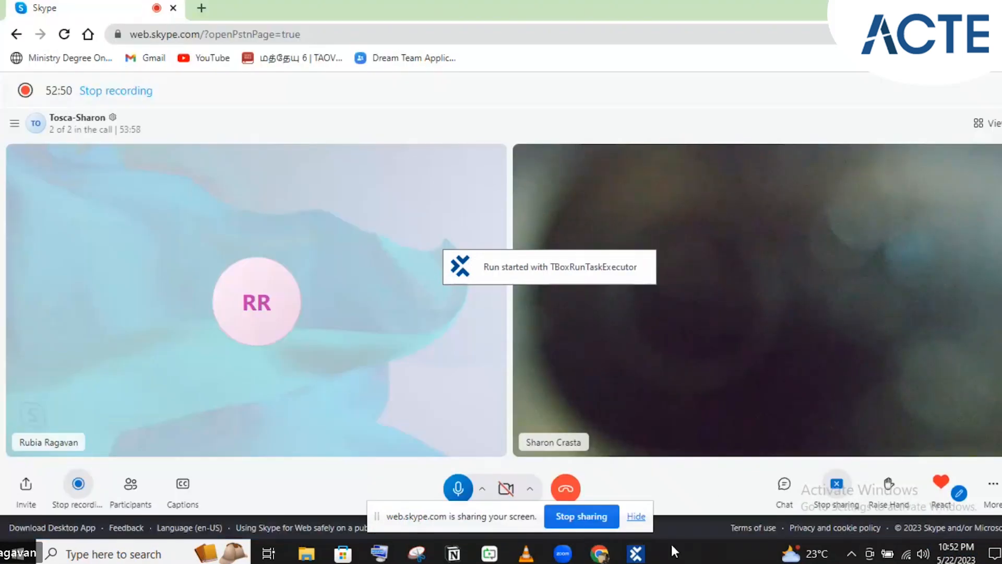
left_click(636, 552)
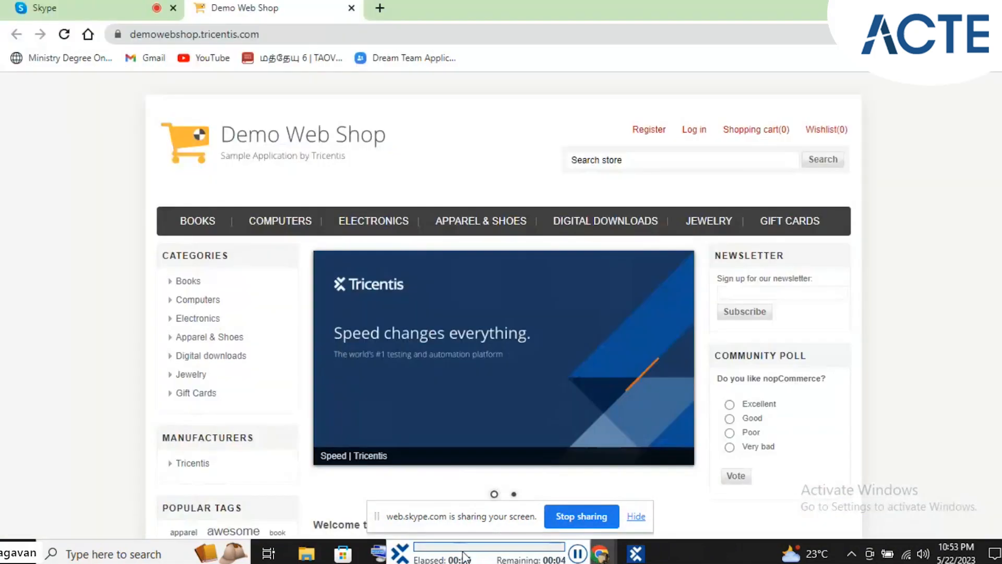
left_click_drag(464, 557, 443, 116)
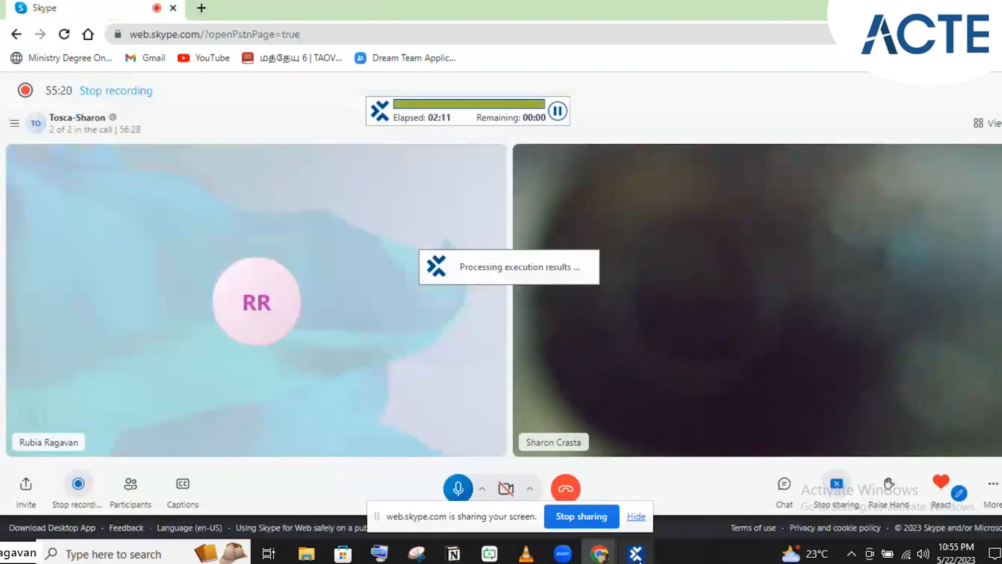
mouse_move(639, 560)
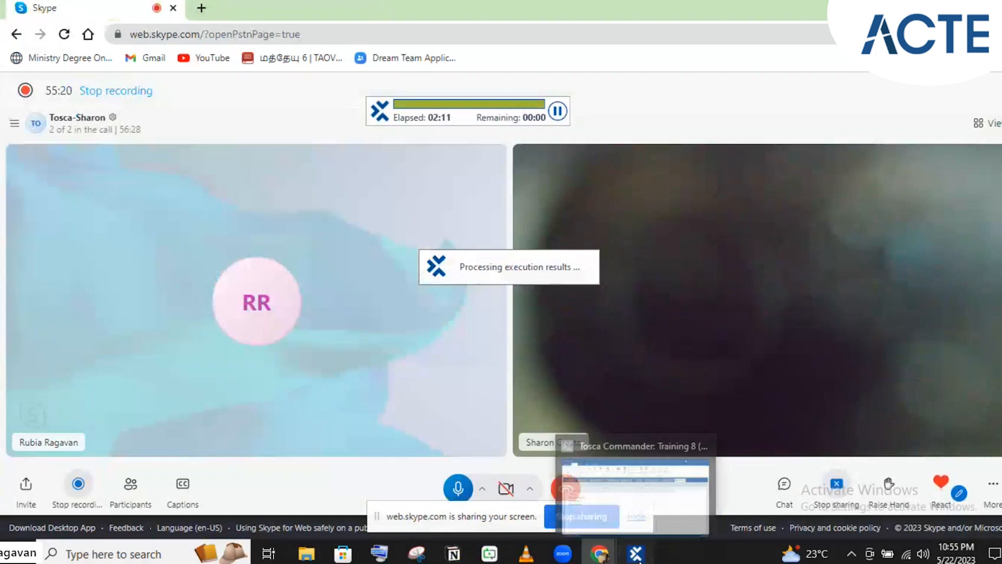
left_click(640, 561)
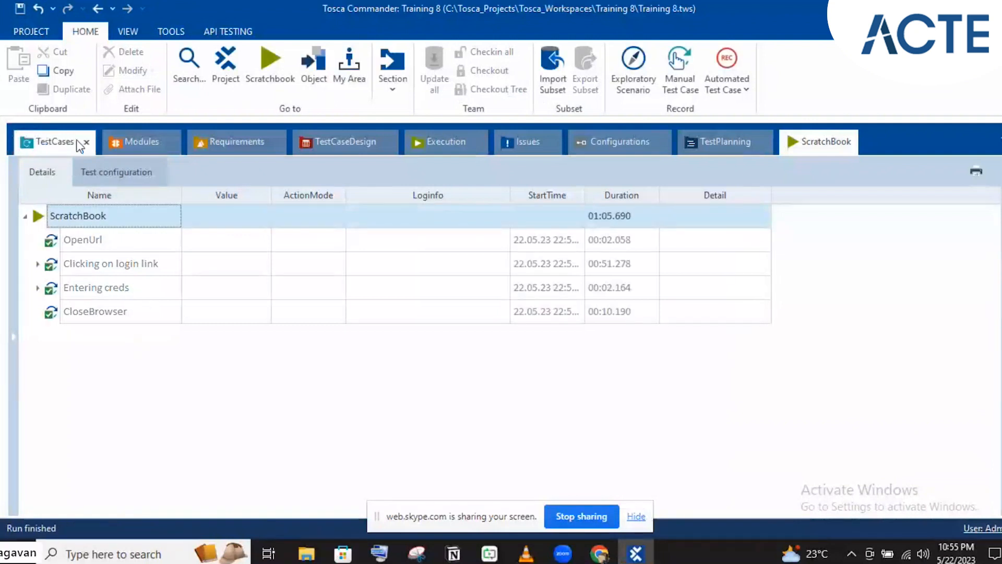
- Expand the 'Clicking on login link' and 'Entering creds' results to confirm they passed, then reopen TestCases
left_click(36, 264)
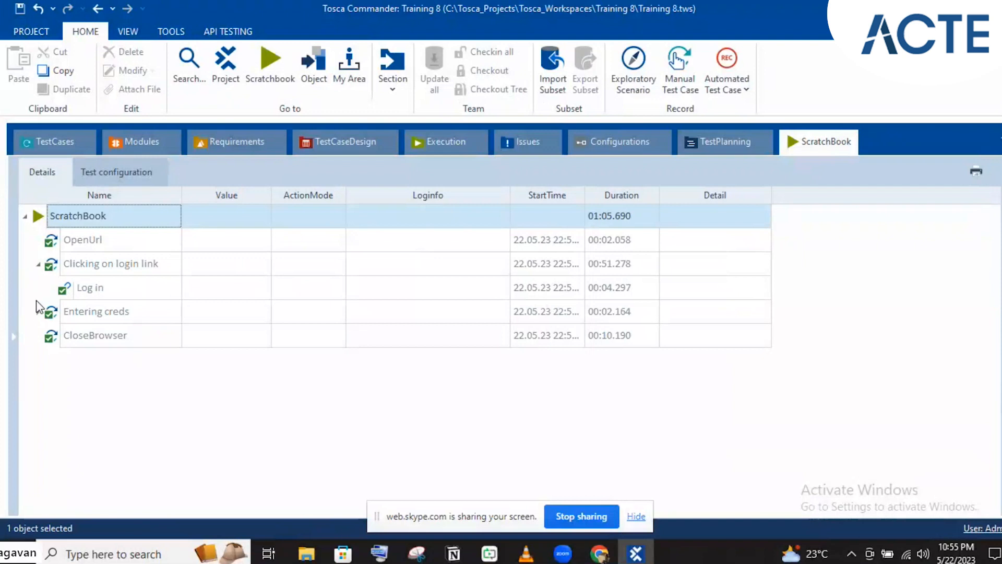
left_click(38, 312)
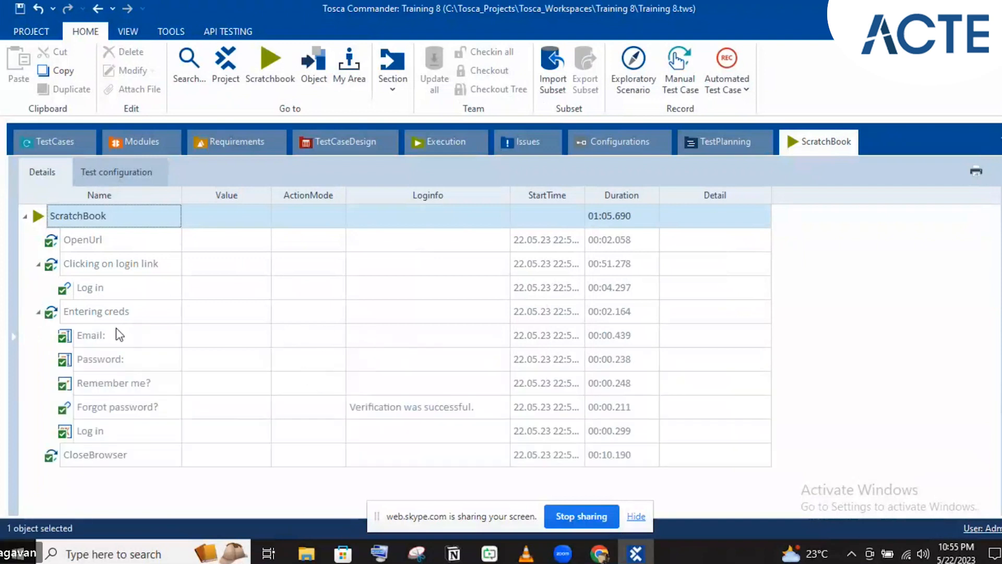
left_click(54, 151)
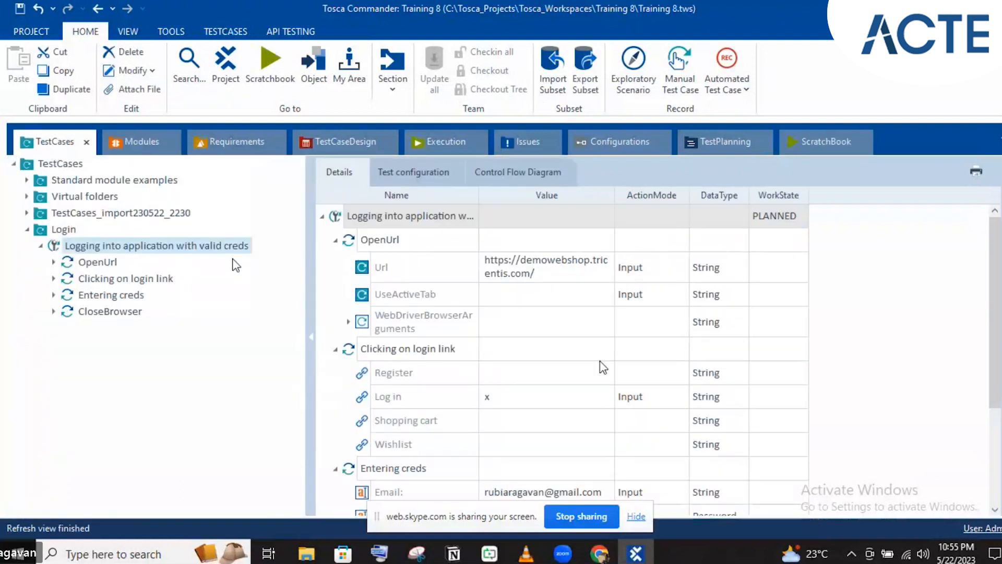
- Enter the account password as the Password value in the Entering creds step and commit it
scroll(600, 418, "down", 2)
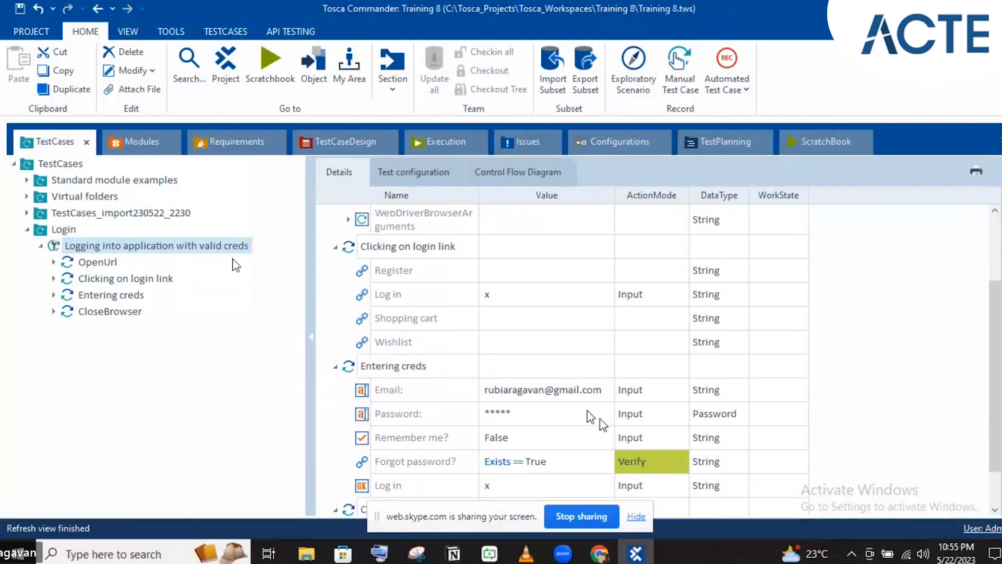
left_click(543, 411)
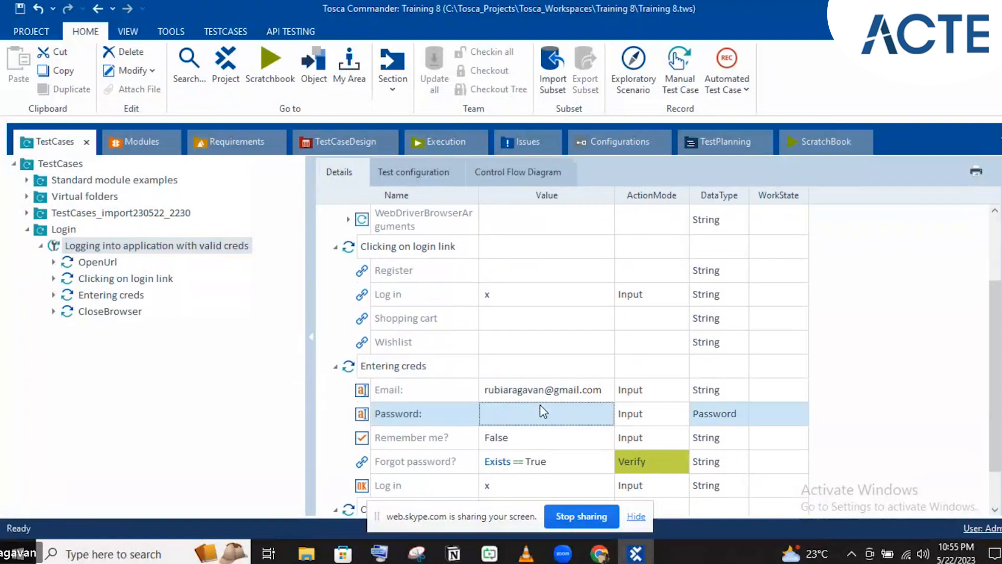
left_click(540, 406)
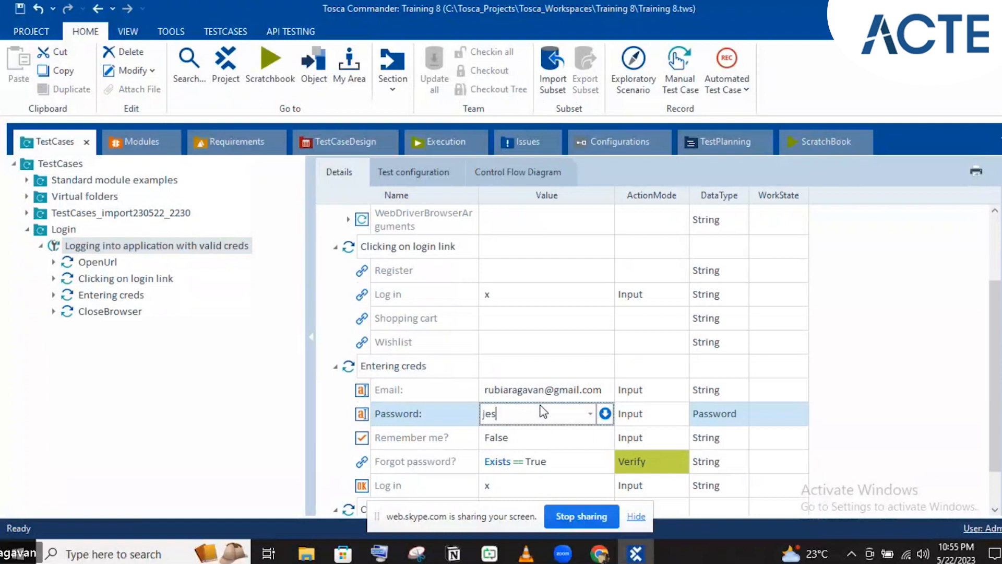
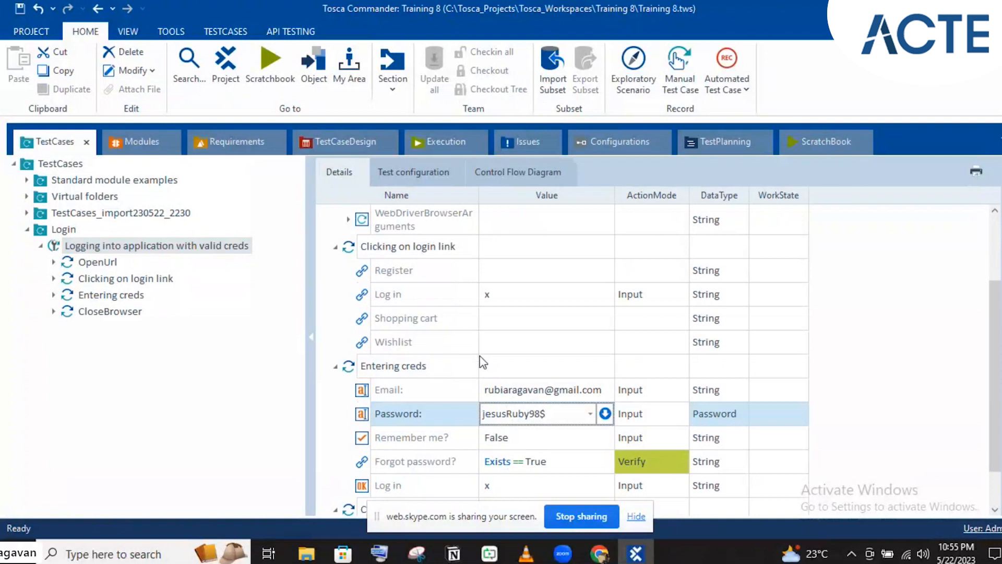
left_click(483, 366)
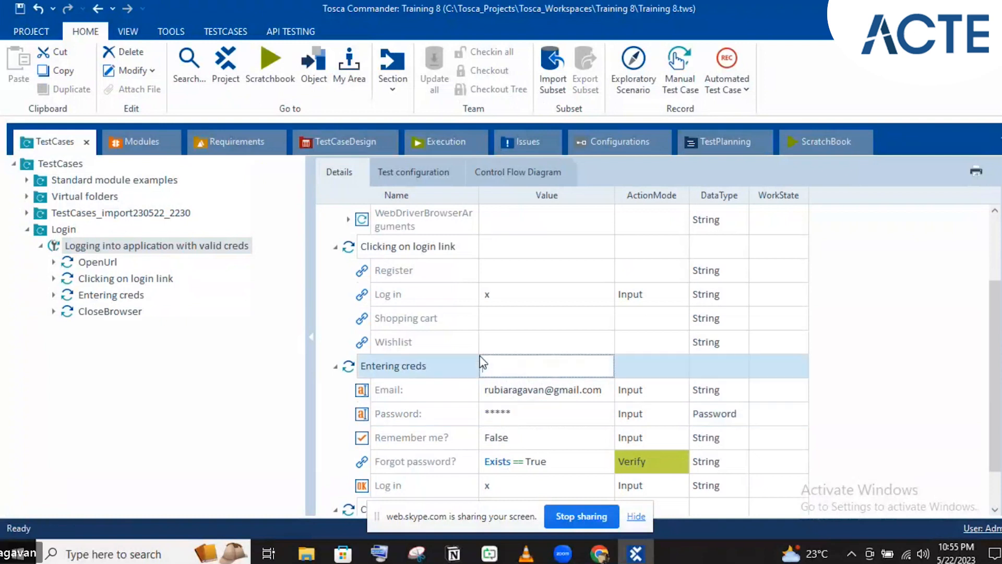
left_click(527, 211)
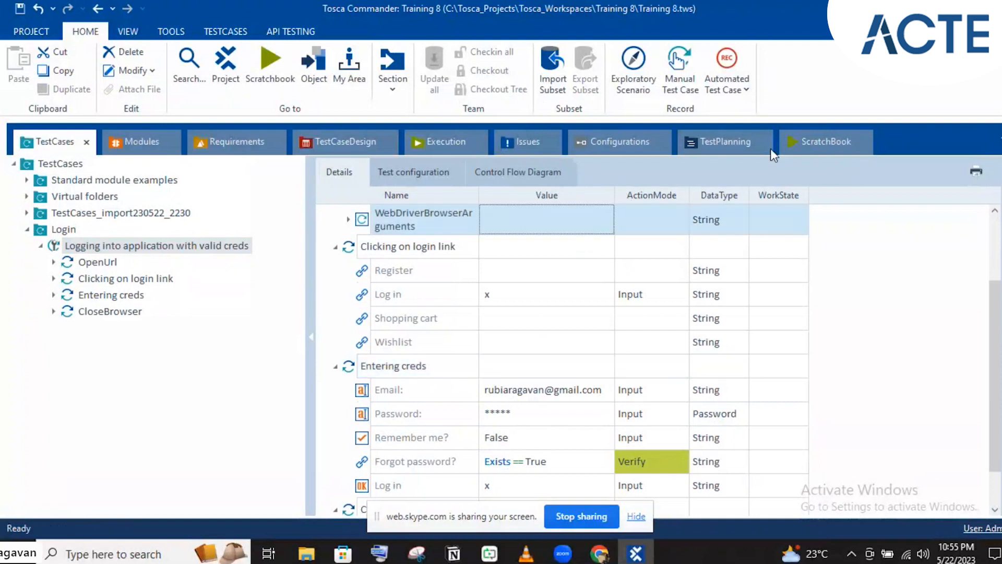
left_click(815, 130)
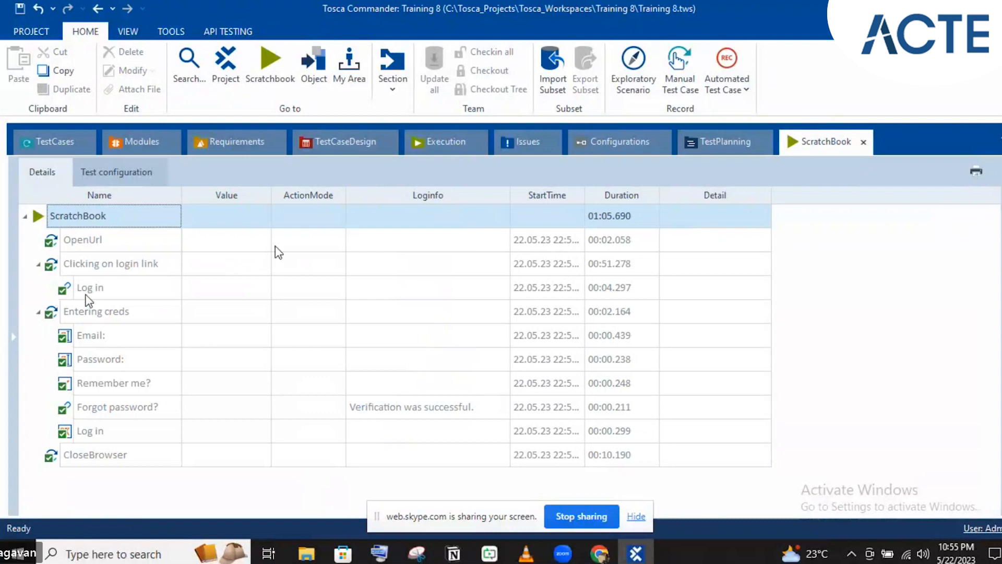
left_click(61, 245)
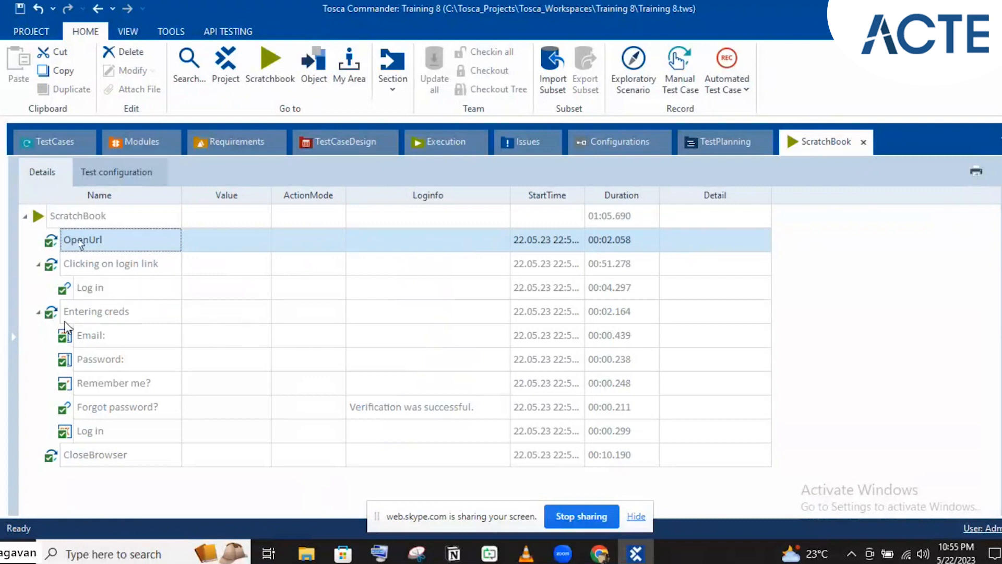
left_click(93, 453)
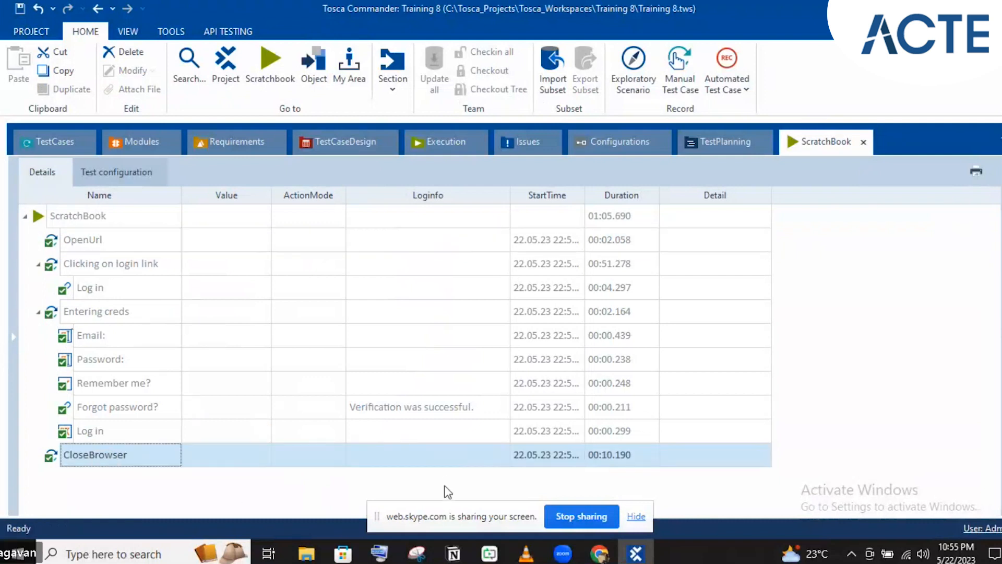
left_click(54, 131)
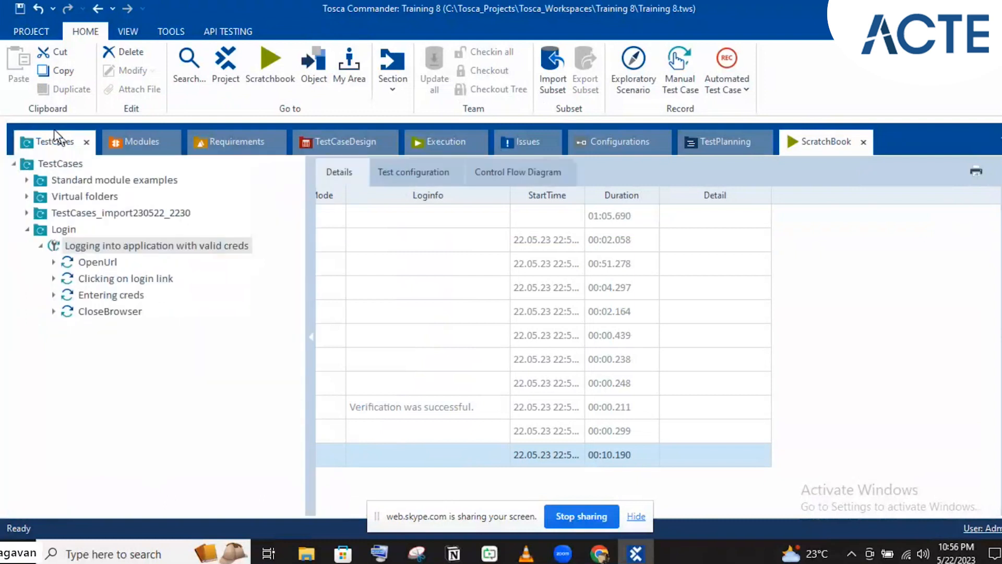
left_click(52, 246)
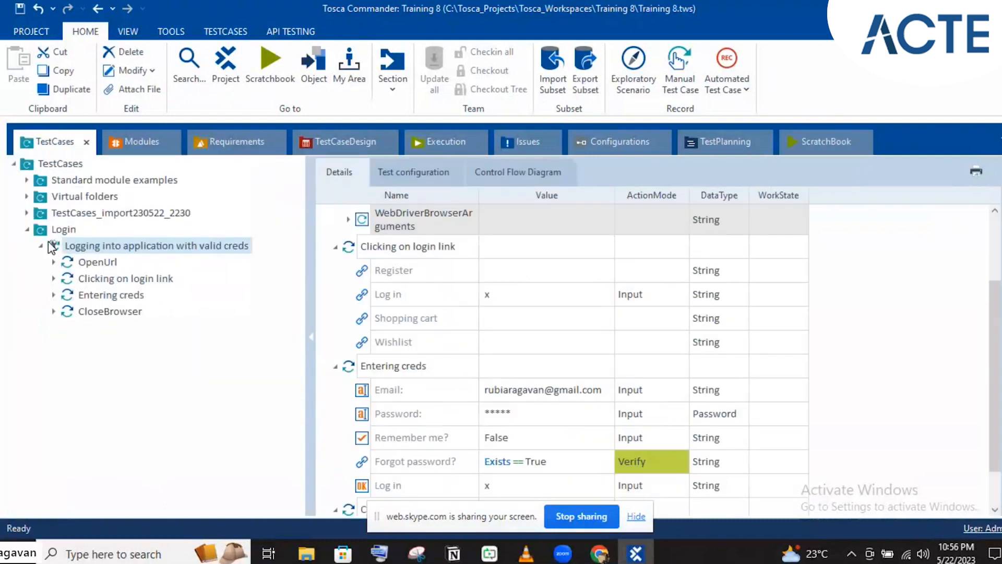